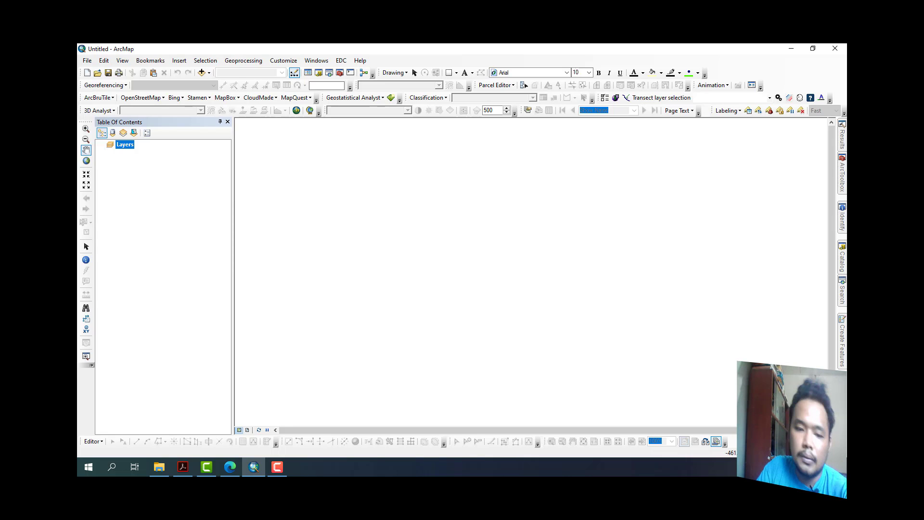
Switch to the browser with the Climate Data Store home page and log out of the current account.
{"action": "key", "text": "alt+Tab"}
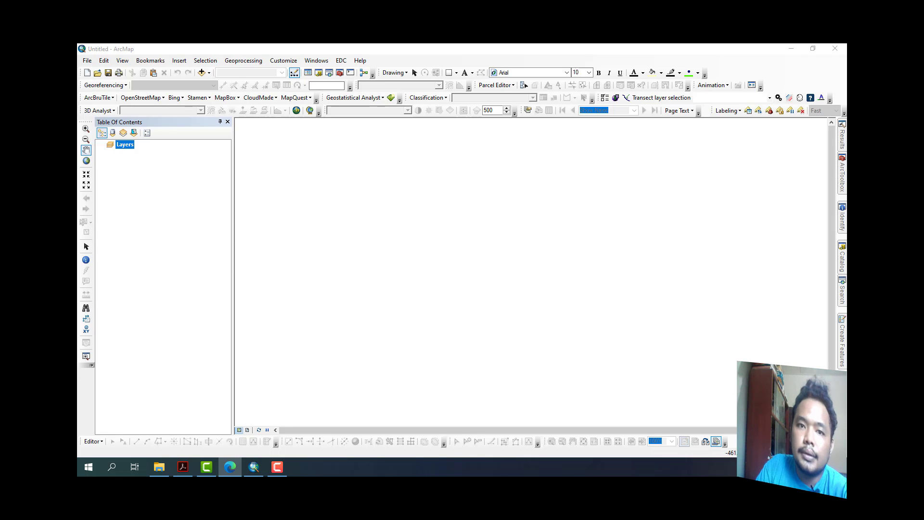
{"action": "left_click_drag", "start_coordinate": [78, 140], "coordinate": [405, 44]}
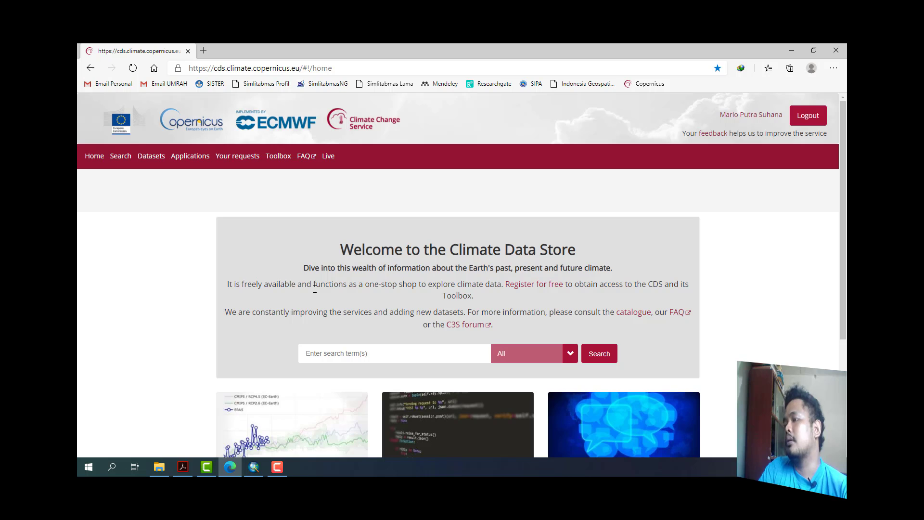
{"action": "left_click", "coordinate": [276, 68]}
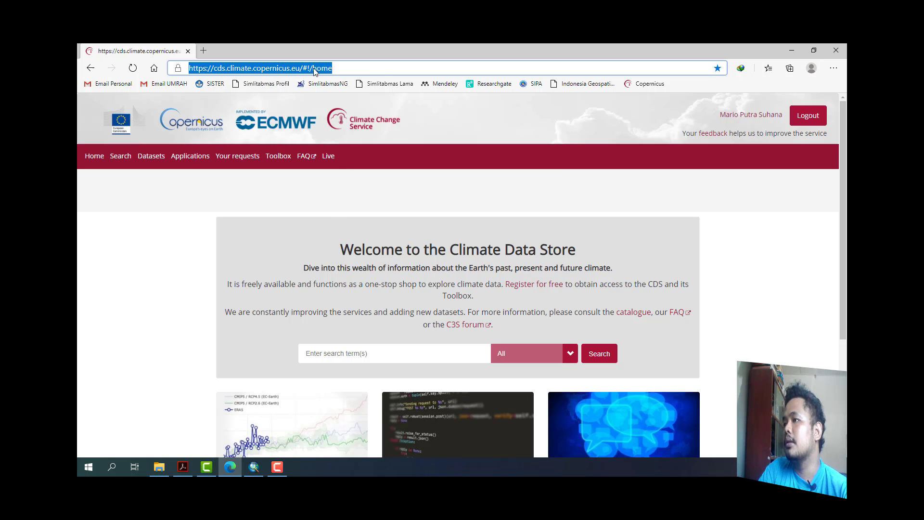
{"action": "left_click", "coordinate": [384, 72]}
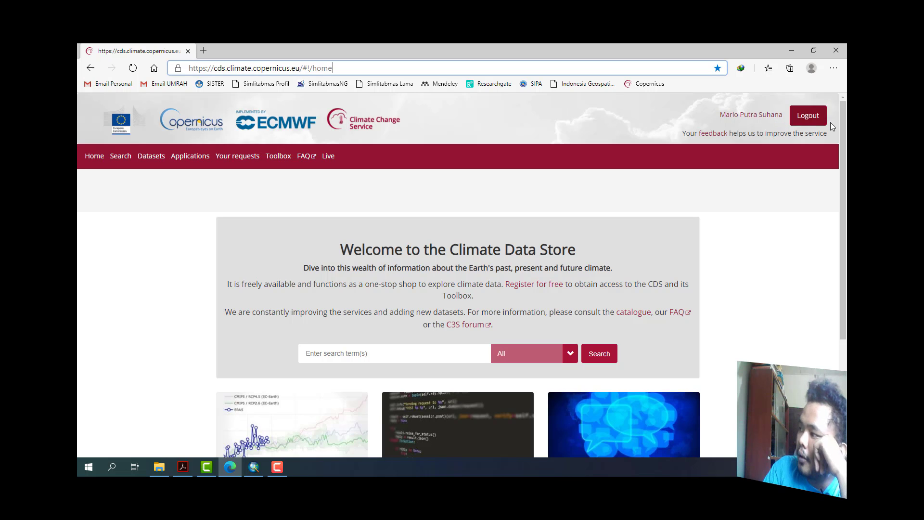
{"action": "left_click", "coordinate": [810, 121]}
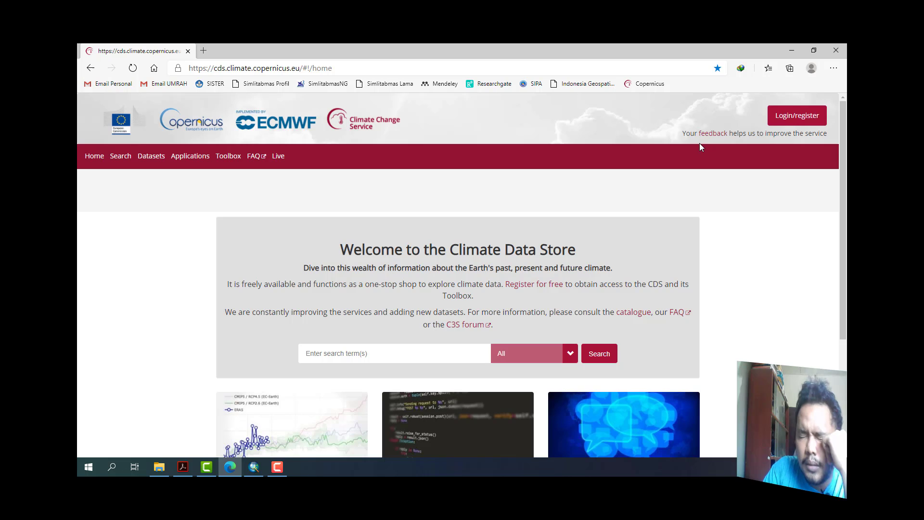
Open the Create new account form from the login page and review its fields from email down to the captcha.
{"action": "left_click", "coordinate": [802, 122]}
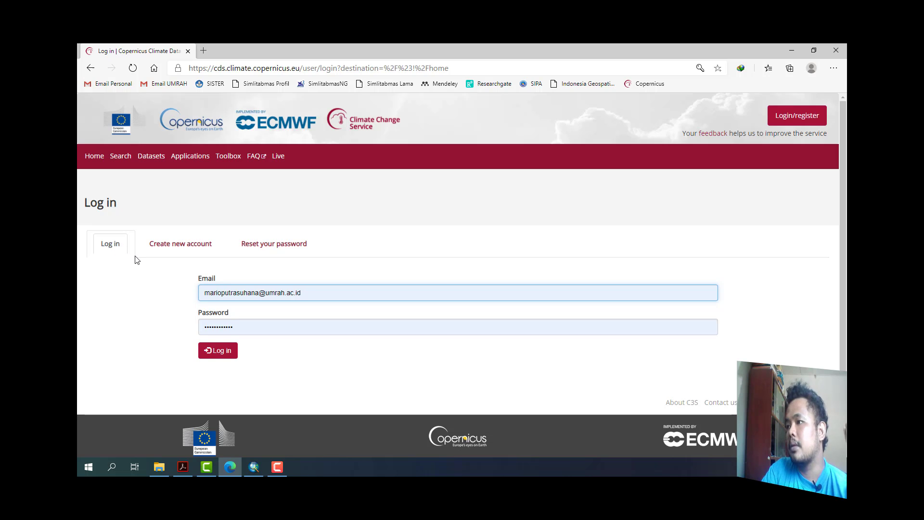
{"action": "left_click", "coordinate": [196, 246]}
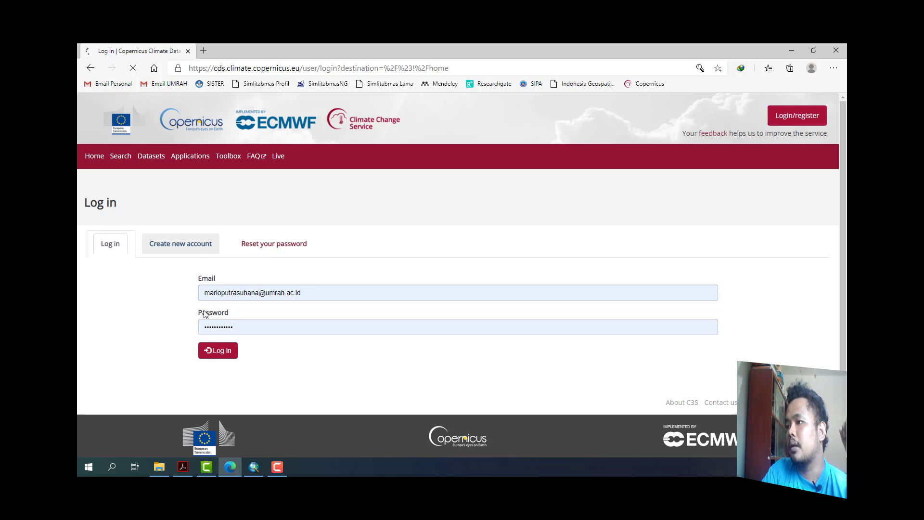
{"action": "scroll", "coordinate": [262, 266], "scroll_direction": "down", "scroll_amount": 6}
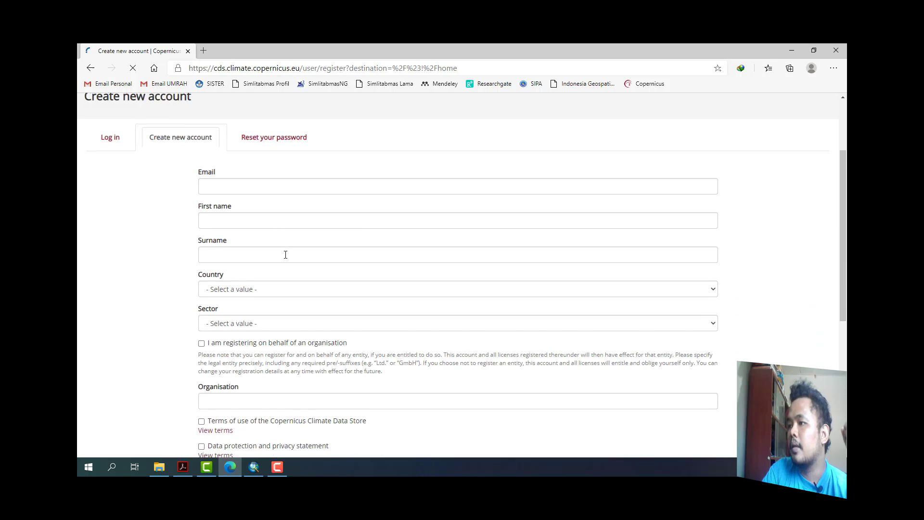
{"action": "scroll", "coordinate": [286, 255], "scroll_direction": "down", "scroll_amount": 3}
{"action": "scroll", "coordinate": [286, 258], "scroll_direction": "up", "scroll_amount": 7}
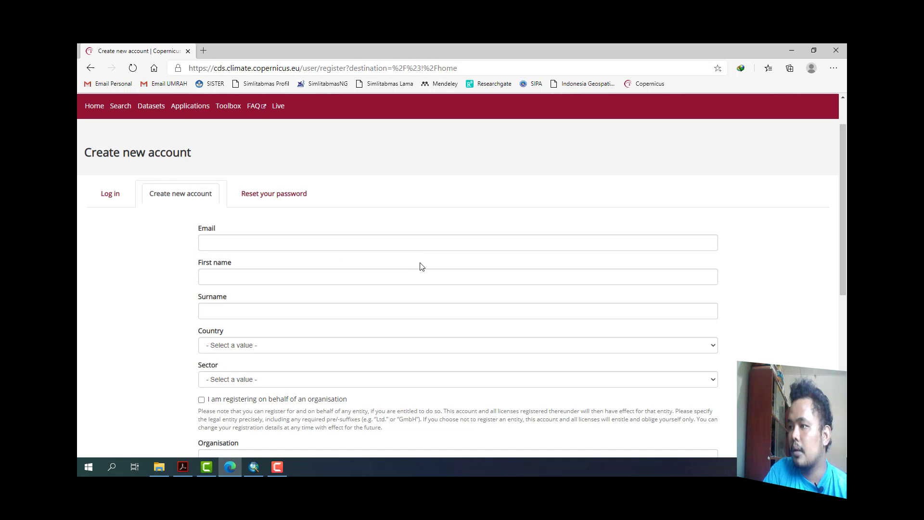
{"action": "scroll", "coordinate": [390, 248], "scroll_direction": "down", "scroll_amount": 3}
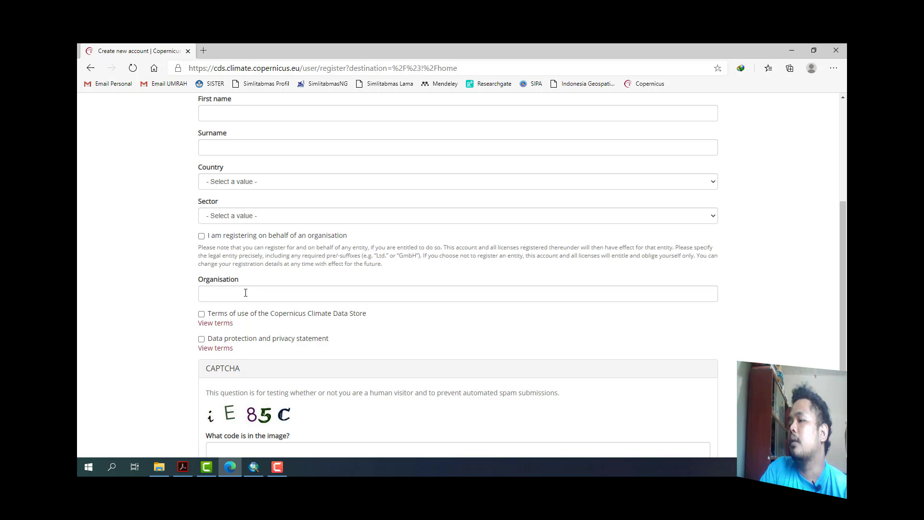
{"action": "scroll", "coordinate": [262, 285], "scroll_direction": "down", "scroll_amount": 3}
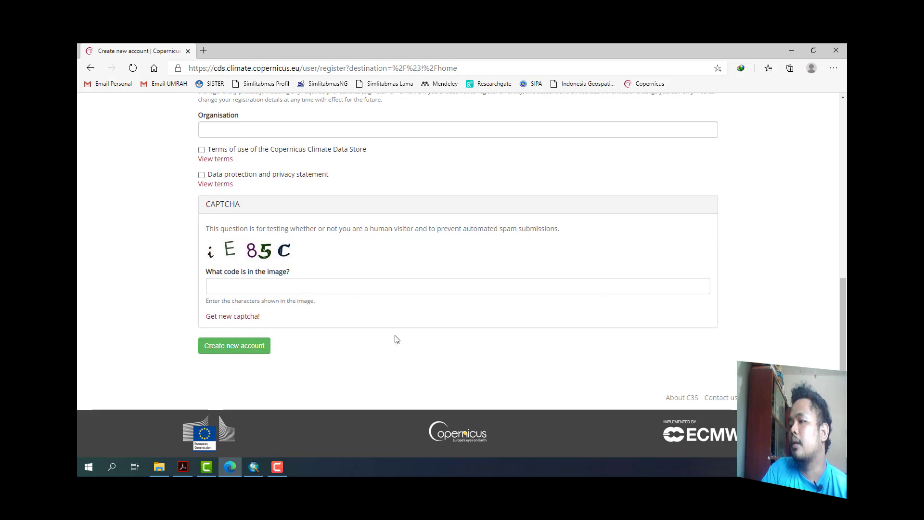
{"action": "scroll", "coordinate": [604, 287], "scroll_direction": "up", "scroll_amount": 7}
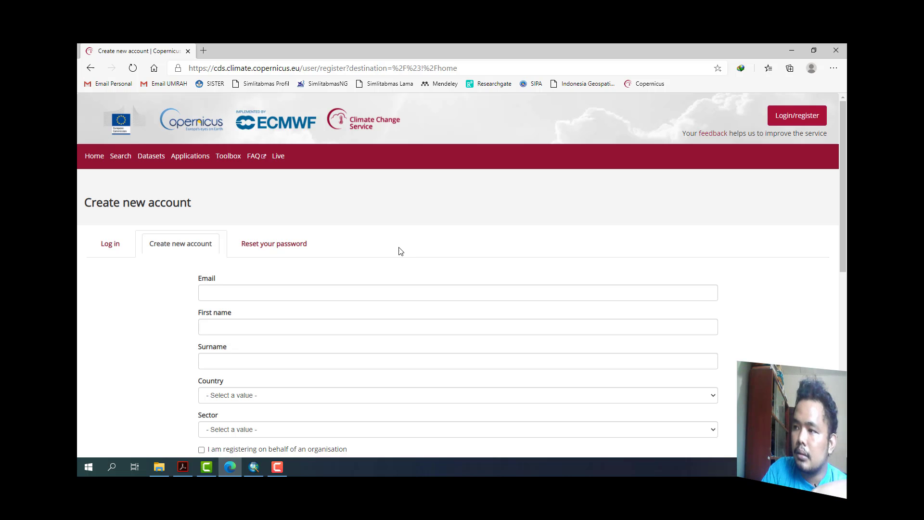
{"action": "mouse_move", "coordinate": [222, 287]}
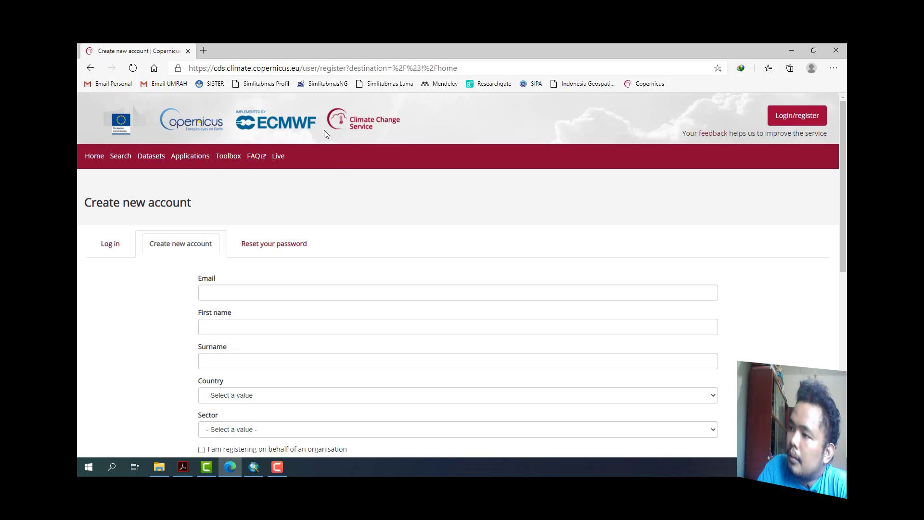
Return to the login form and log in to the Climate Data Store with the saved account credentials.
{"action": "left_click", "coordinate": [120, 243]}
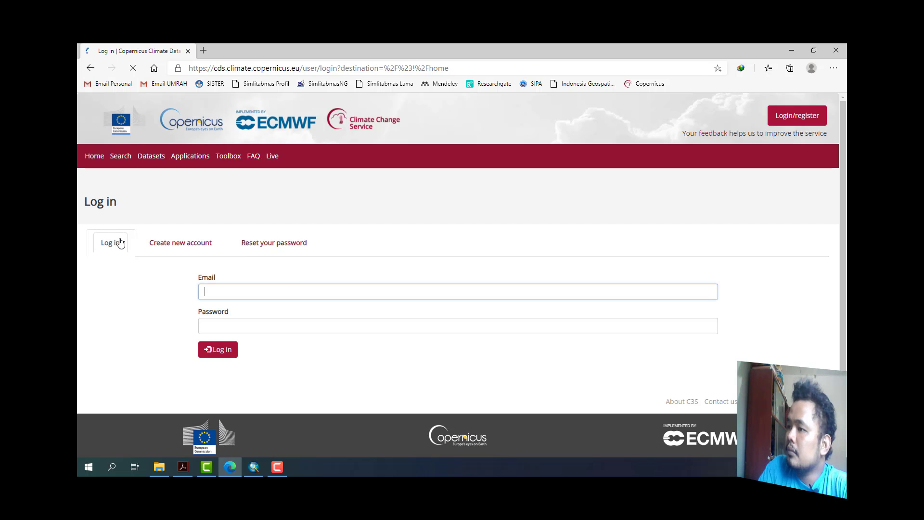
{"action": "left_click", "coordinate": [219, 351]}
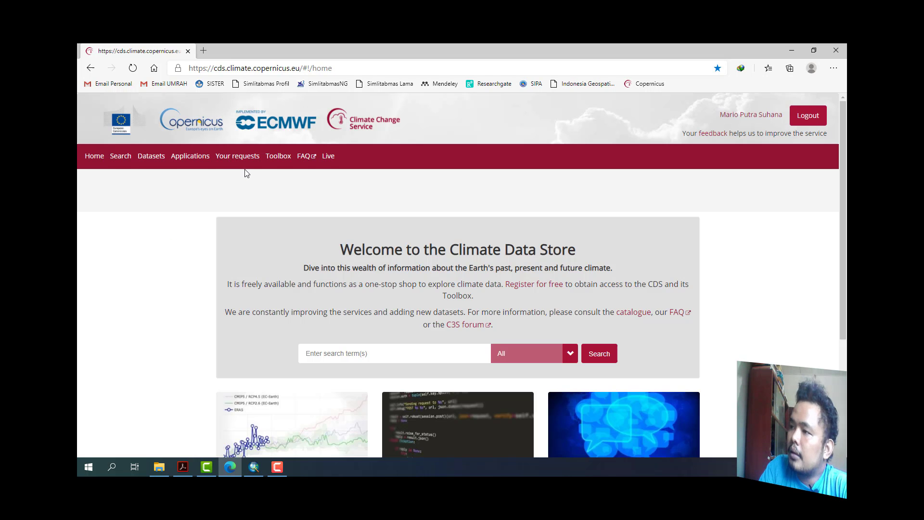
{"action": "scroll", "coordinate": [243, 174], "scroll_direction": "down", "scroll_amount": 3}
{"action": "scroll", "coordinate": [256, 167], "scroll_direction": "up", "scroll_amount": 3}
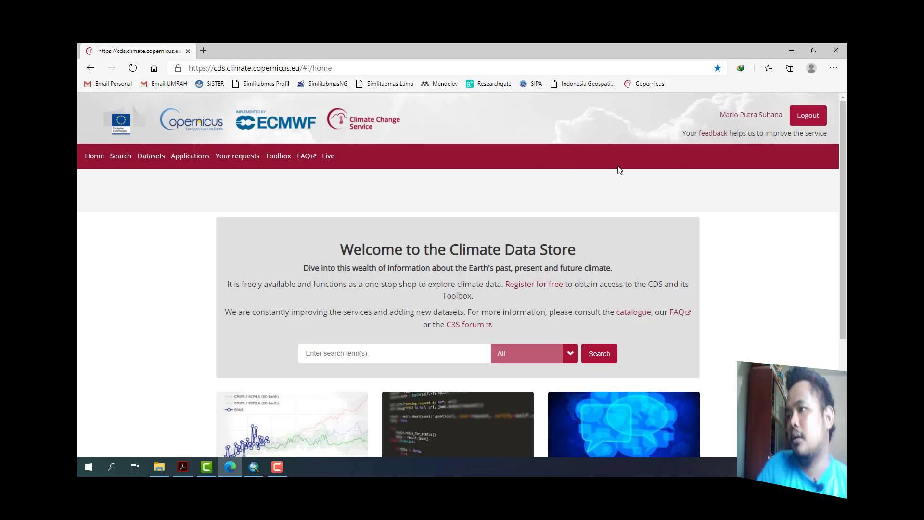
Open the Climate Data Store's dataset catalogue and browse the listed datasets down to the ERA5 entries.
{"action": "left_click", "coordinate": [146, 161]}
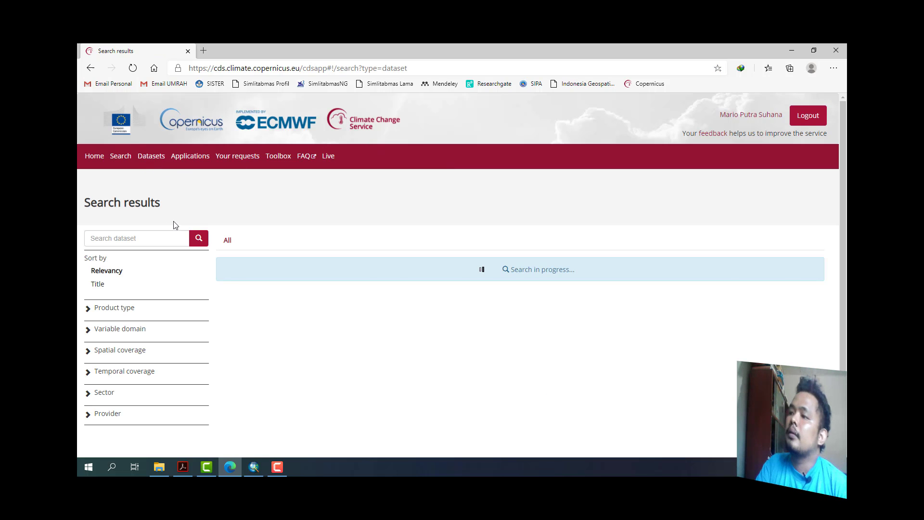
{"action": "scroll", "coordinate": [409, 253], "scroll_direction": "down", "scroll_amount": 2}
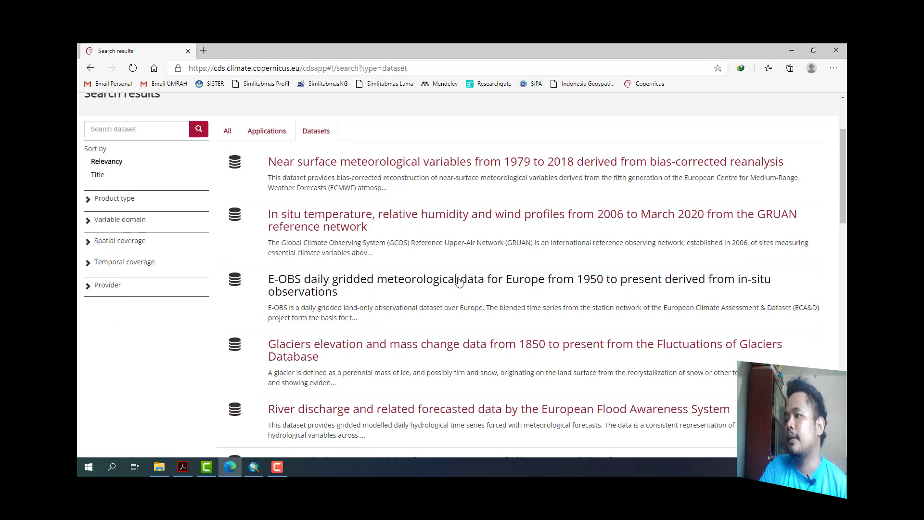
{"action": "scroll", "coordinate": [527, 221], "scroll_direction": "down", "scroll_amount": 5}
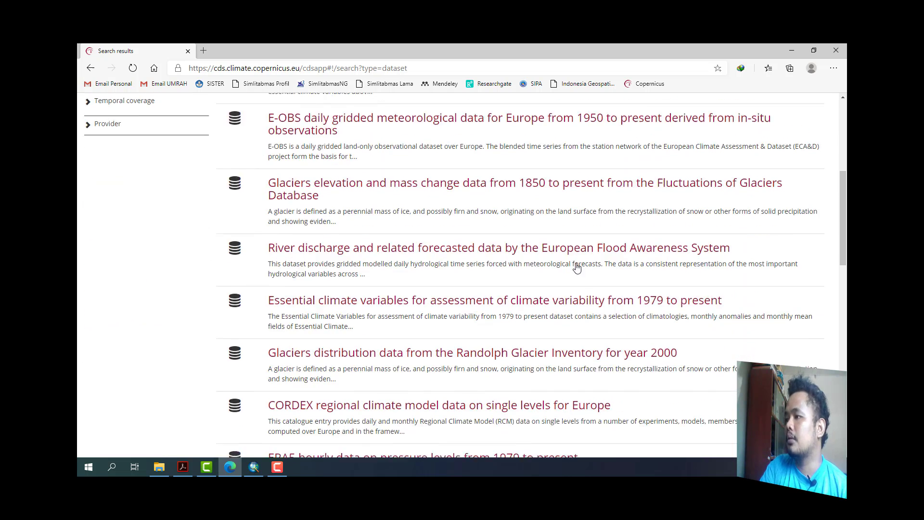
{"action": "scroll", "coordinate": [581, 255], "scroll_direction": "down", "scroll_amount": 12}
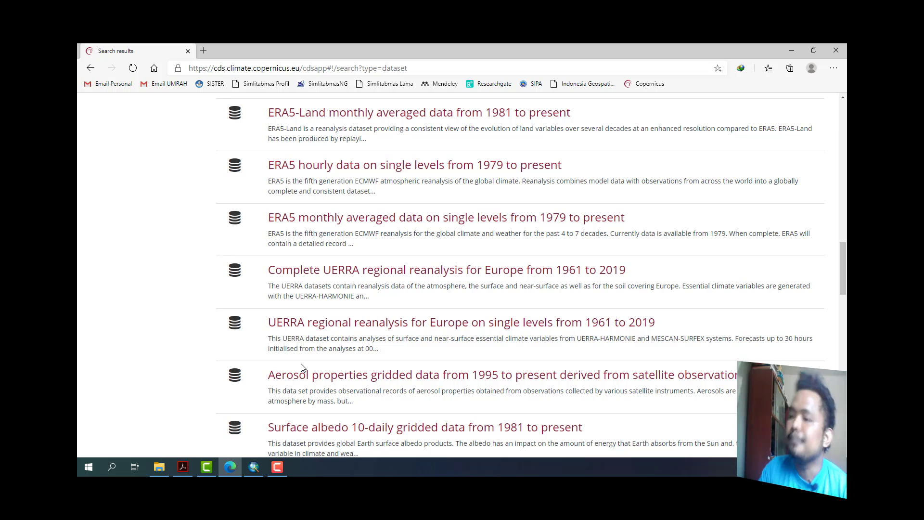
Switch to File Explorer and extract DataPetaUntukPraktikum.rar in the DATA PRAKTIKUM folder into a subfolder named after the archive.
{"action": "left_click", "coordinate": [254, 467]}
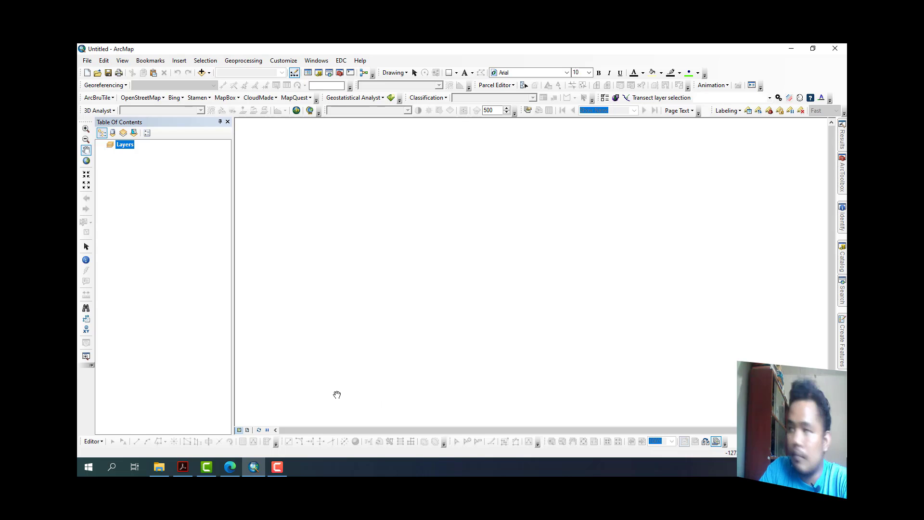
{"action": "left_click", "coordinate": [163, 466]}
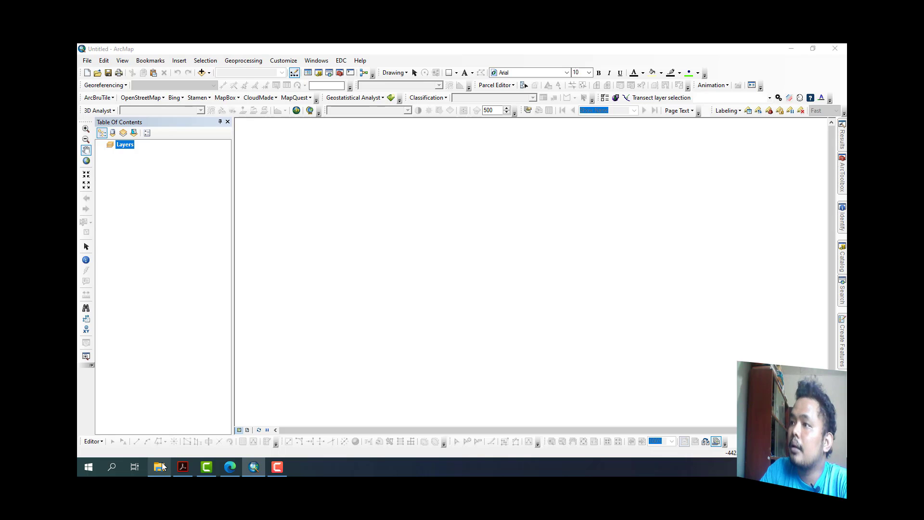
{"action": "left_click_drag", "start_coordinate": [78, 192], "coordinate": [522, 45]}
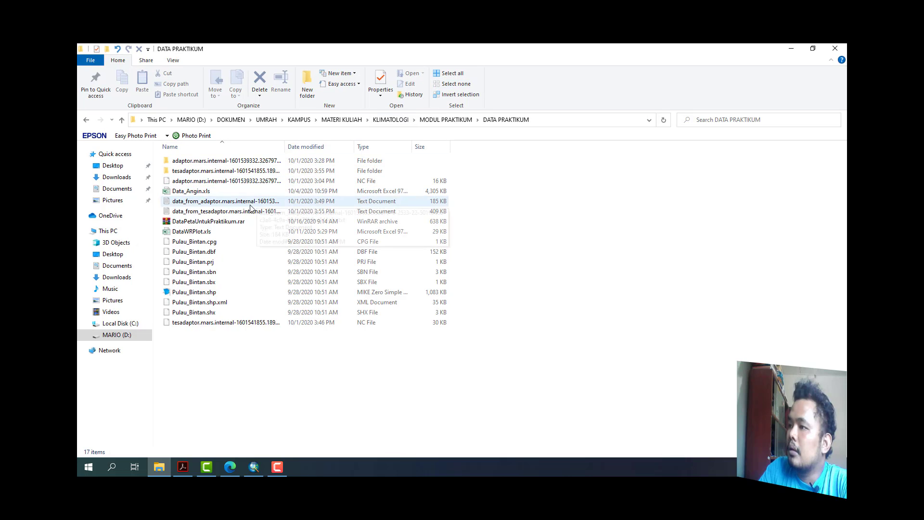
{"action": "left_click", "coordinate": [230, 222]}
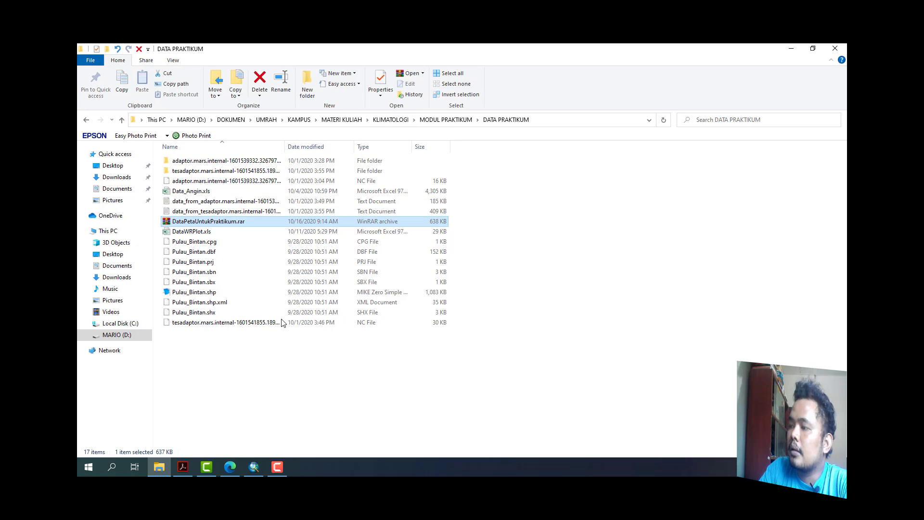
{"action": "right_click", "coordinate": [362, 224]}
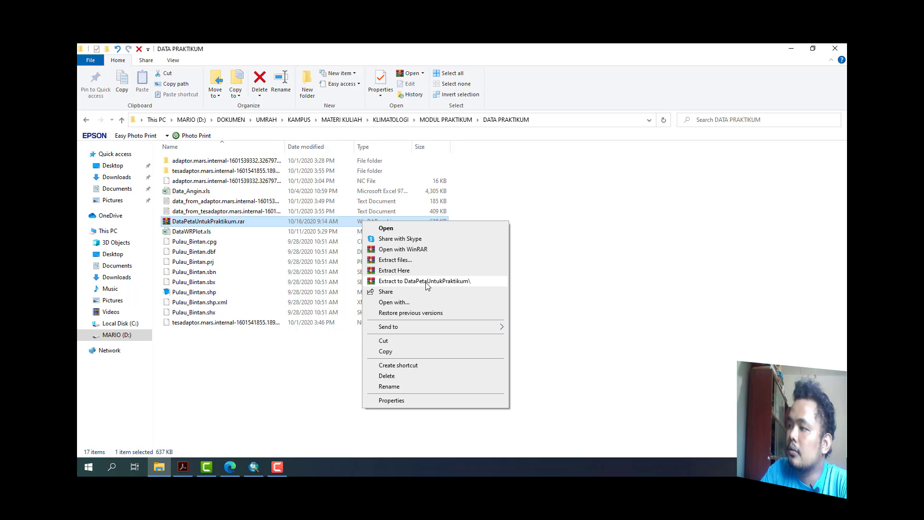
{"action": "left_click", "coordinate": [427, 282]}
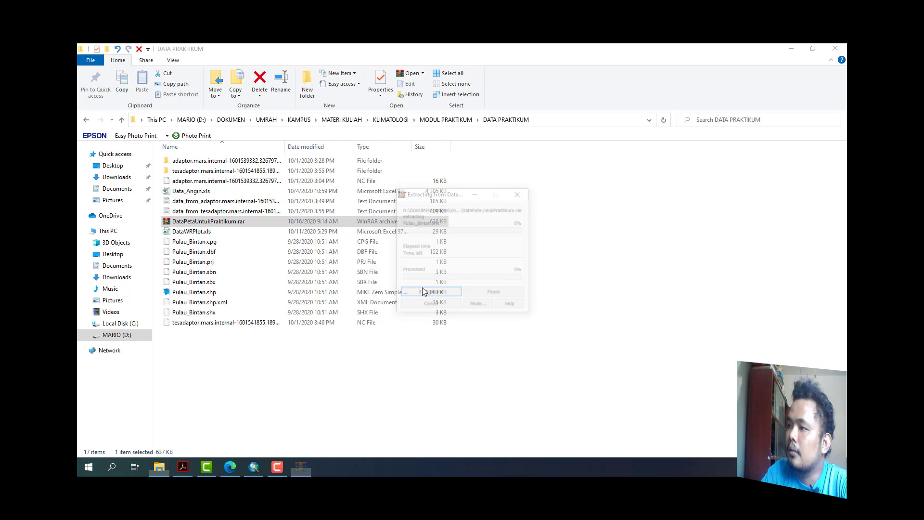
Check the Pulau_Bintan files inside the extracted DataPetaUntukPraktikum folder and return to the DATA PRAKTIKUM folder.
{"action": "left_click", "coordinate": [212, 171]}
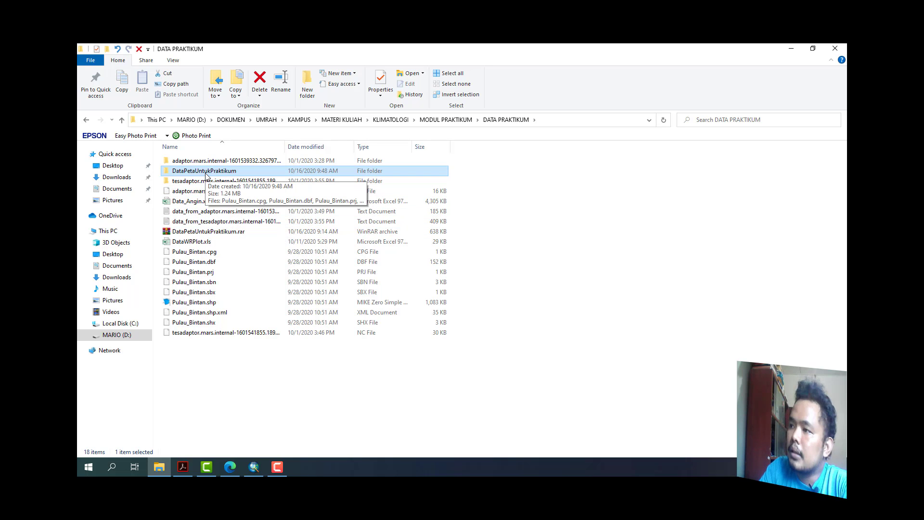
{"action": "double_click", "coordinate": [205, 173]}
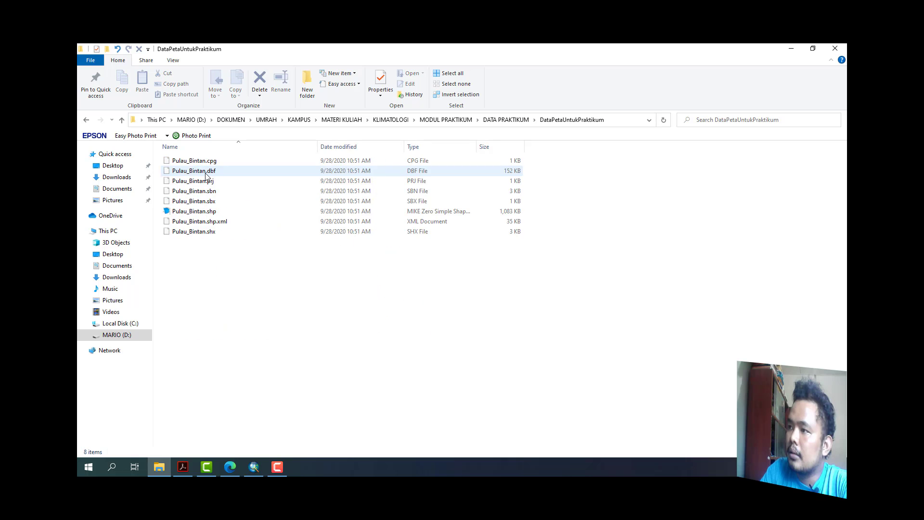
{"action": "left_click_drag", "start_coordinate": [223, 269], "coordinate": [173, 162]}
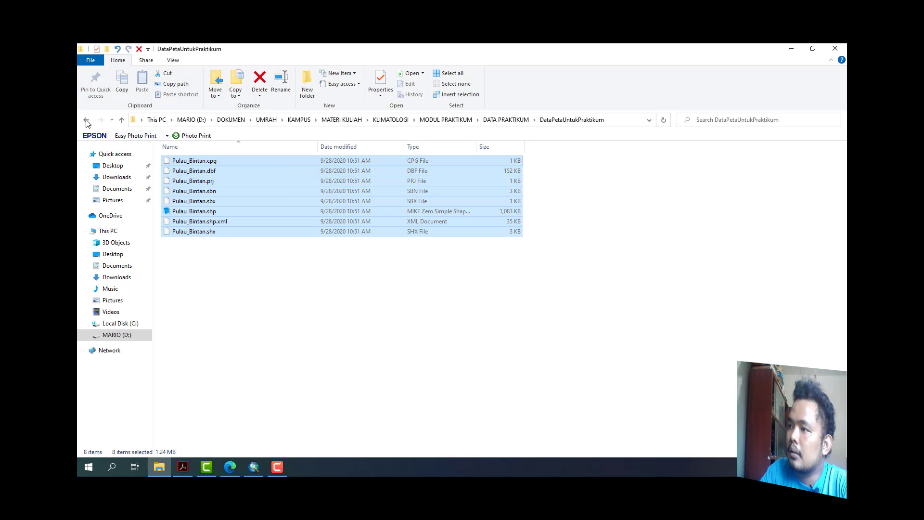
{"action": "key", "text": "alt+Left"}
{"action": "right_click", "coordinate": [211, 221]}
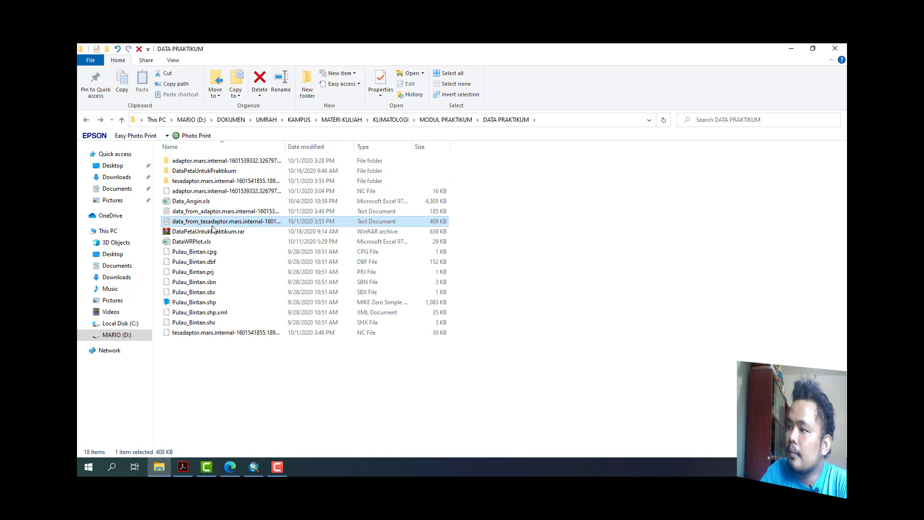
{"action": "right_click", "coordinate": [200, 231]}
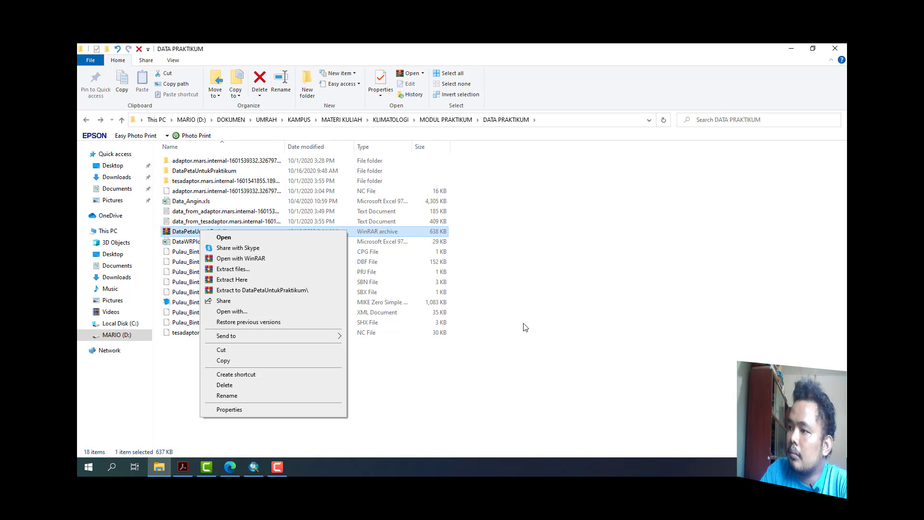
{"action": "left_click", "coordinate": [500, 325]}
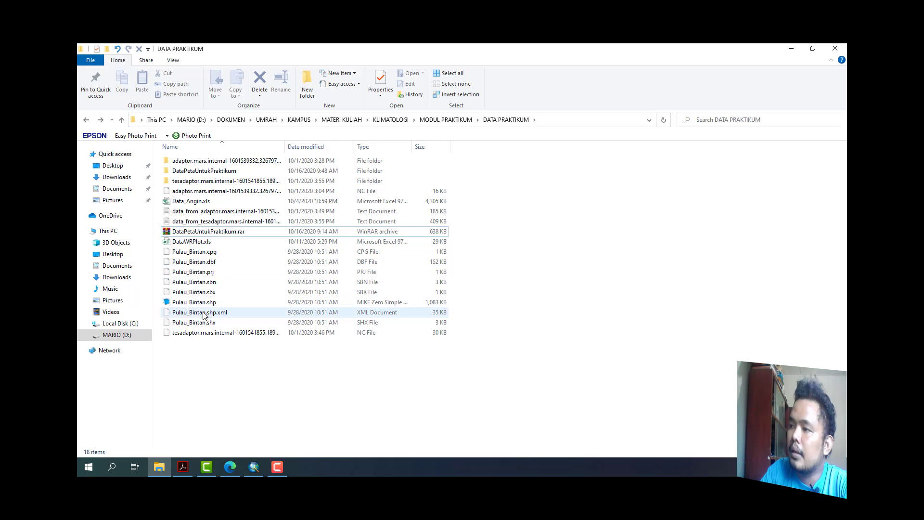
{"action": "right_click", "coordinate": [188, 233]}
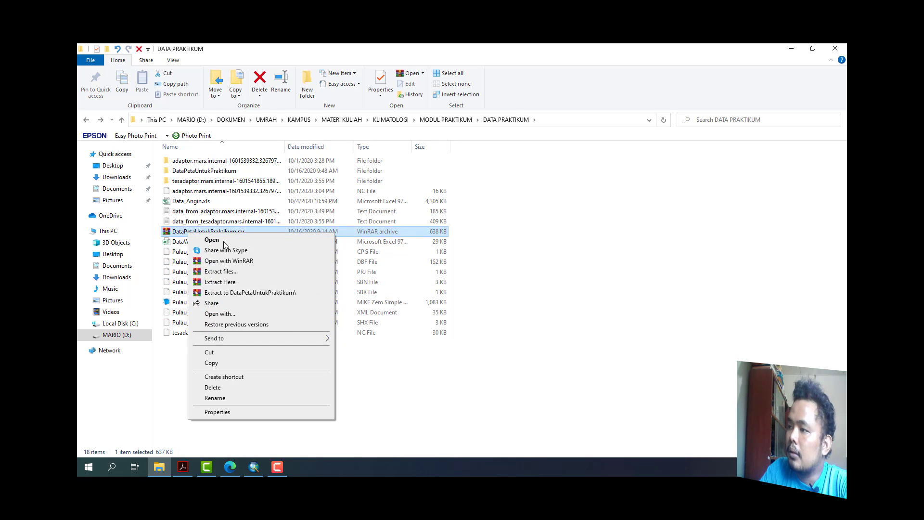
{"action": "left_click", "coordinate": [235, 293]}
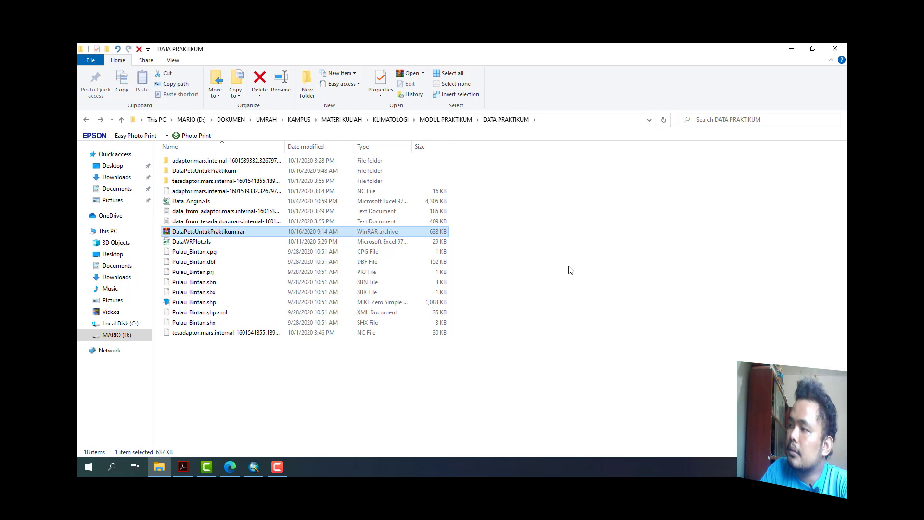
Open the DataPetaUntukPraktikum folder and go over its Pulau_Bintan shapefile components, leaving none selected.
{"action": "double_click", "coordinate": [202, 171]}
{"action": "left_click_drag", "start_coordinate": [293, 282], "coordinate": [168, 158]}
{"action": "left_click", "coordinate": [301, 329]}
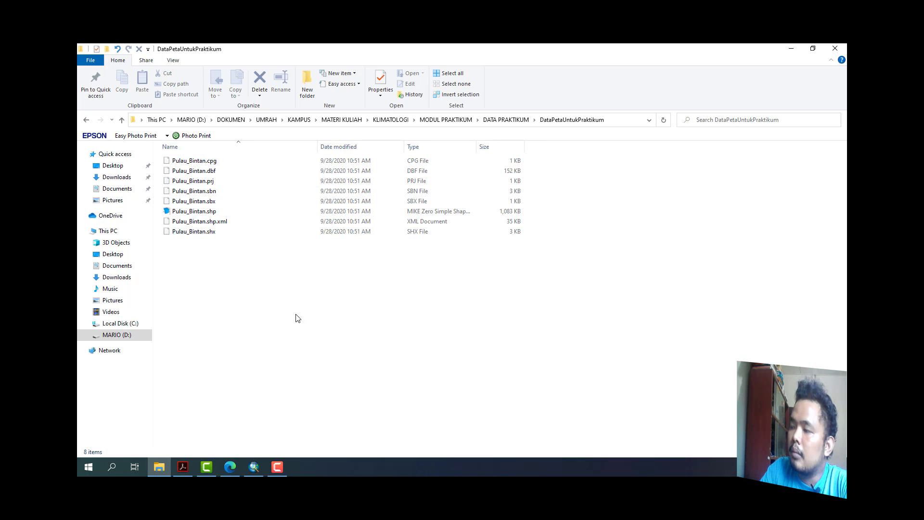
Return to the DATA PRAKTIKUM folder and check its full path on drive D.
{"action": "left_click", "coordinate": [86, 120]}
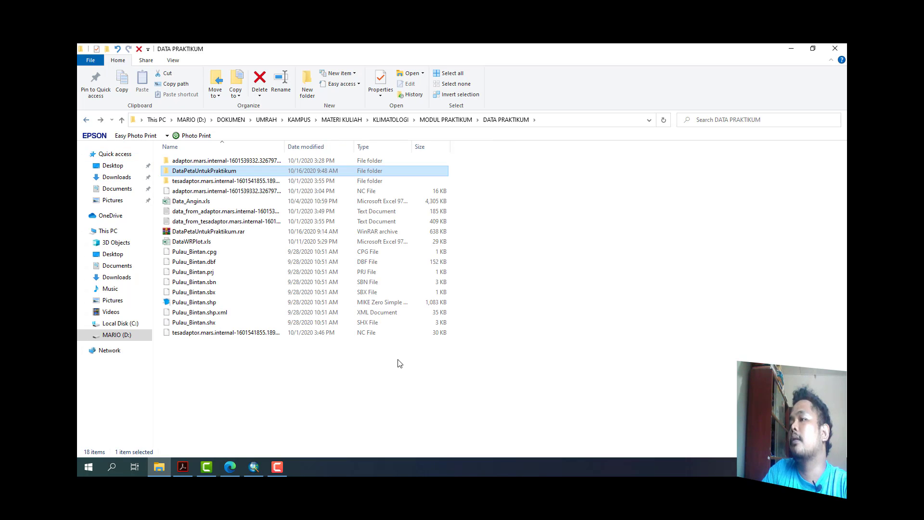
{"action": "left_click", "coordinate": [539, 241]}
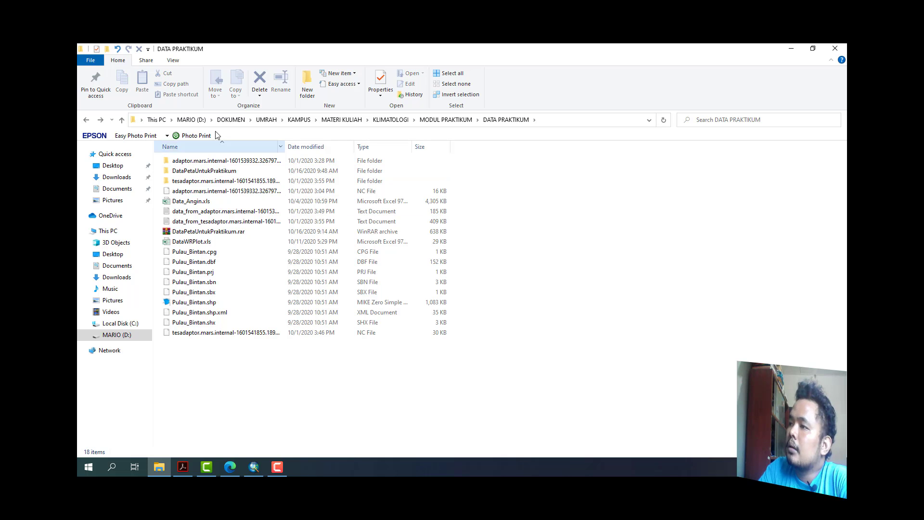
{"action": "left_click", "coordinate": [584, 122]}
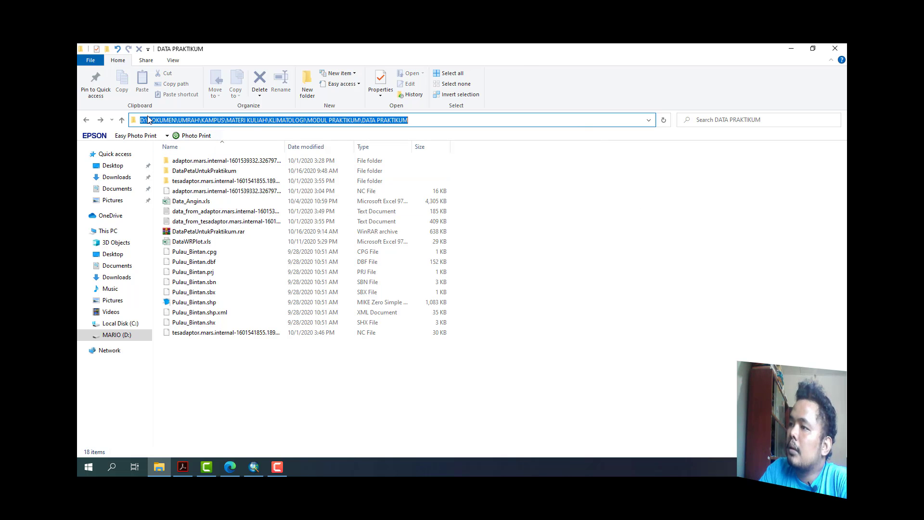
{"action": "left_click", "coordinate": [643, 283]}
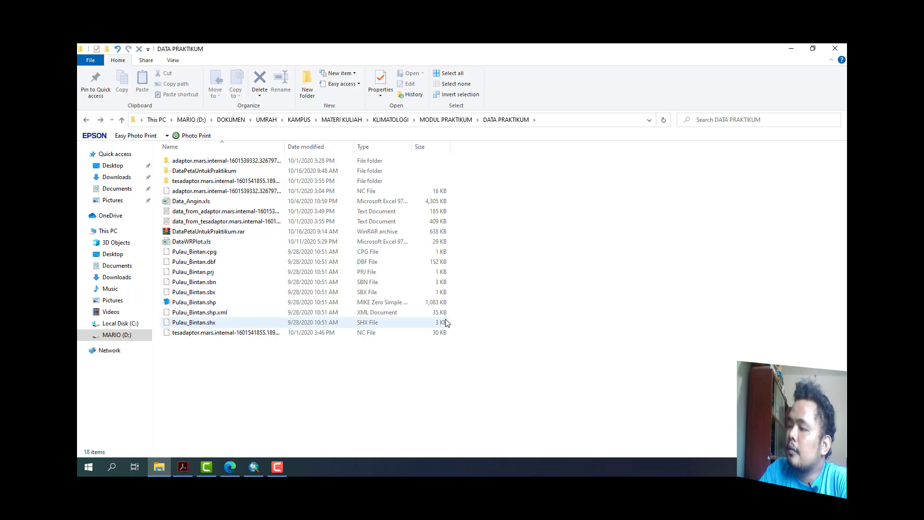
Switch to ArcMap, start adding data to the empty map, and browse to Folder Connections as the source location.
{"action": "left_click", "coordinate": [253, 467]}
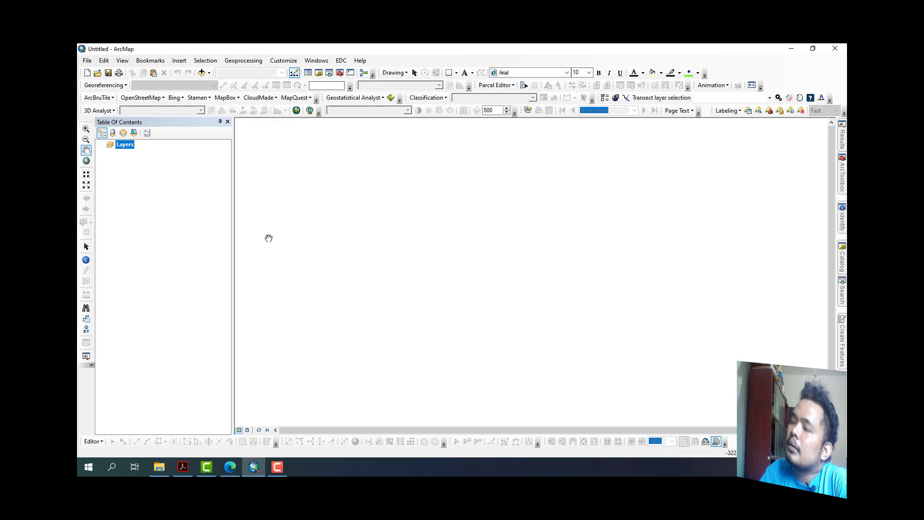
{"action": "left_click", "coordinate": [202, 72]}
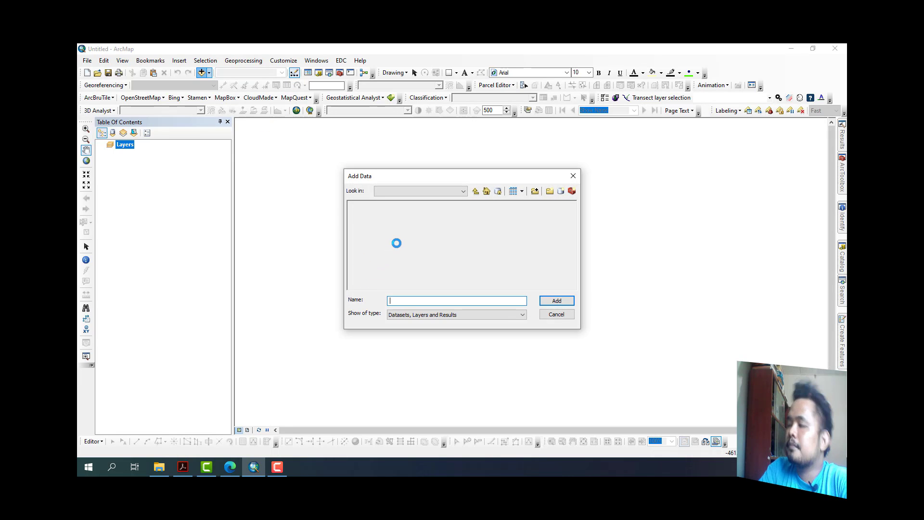
{"action": "left_click", "coordinate": [451, 191]}
{"action": "left_click", "coordinate": [452, 191]}
{"action": "left_click", "coordinate": [451, 191]}
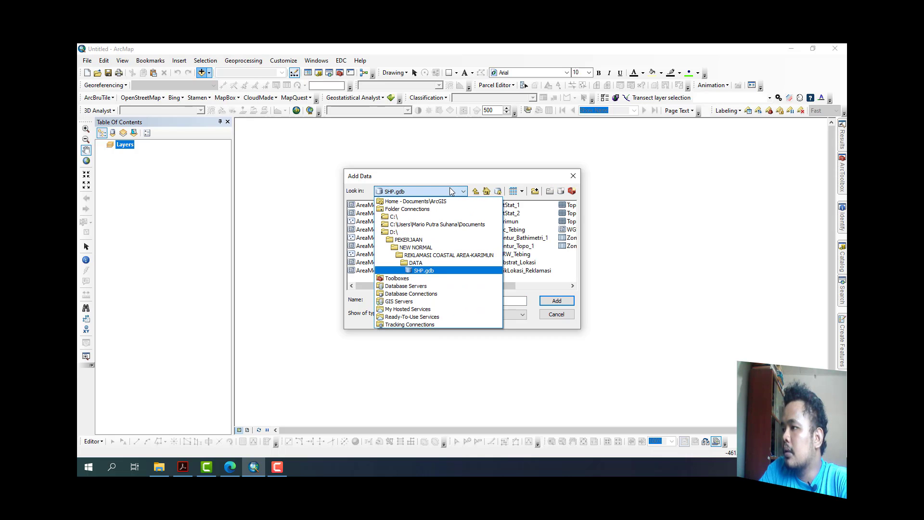
{"action": "left_click", "coordinate": [418, 209]}
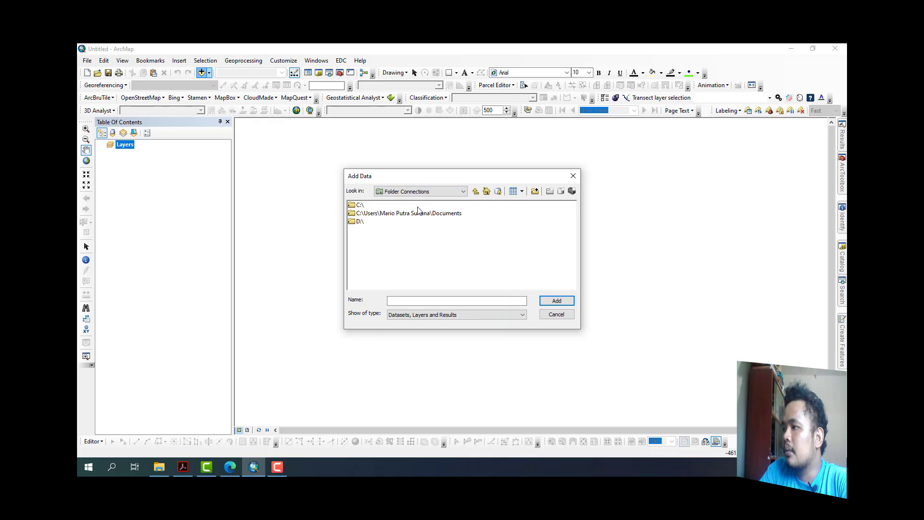
{"action": "left_click", "coordinate": [421, 193]}
{"action": "left_click", "coordinate": [422, 193]}
{"action": "left_click", "coordinate": [422, 193]}
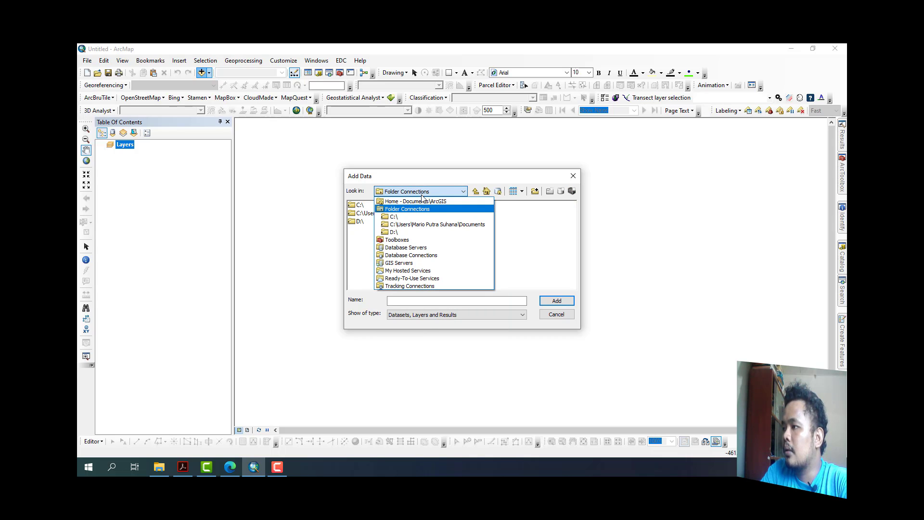
{"action": "left_click", "coordinate": [422, 210]}
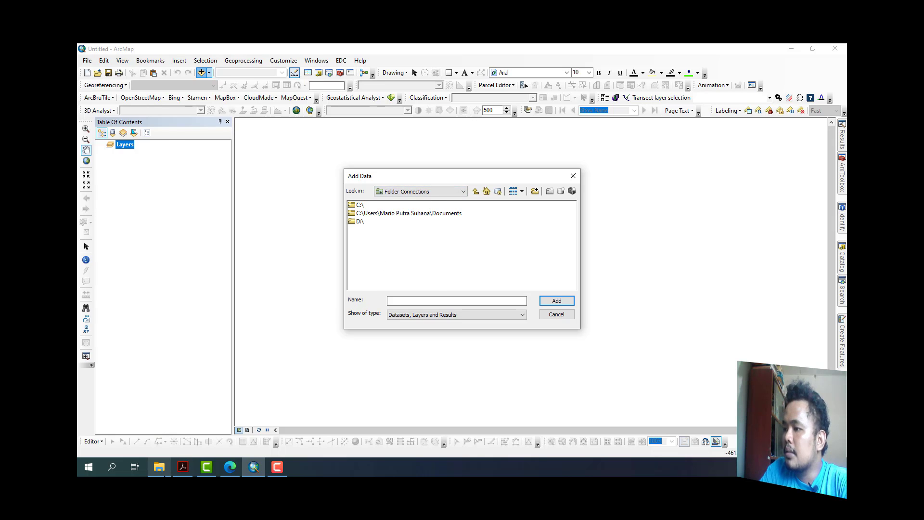
Recheck the DATA PRAKTIKUM folder's location in File Explorer, and return to ArcMap to review the available source locations.
{"action": "left_click", "coordinate": [159, 466]}
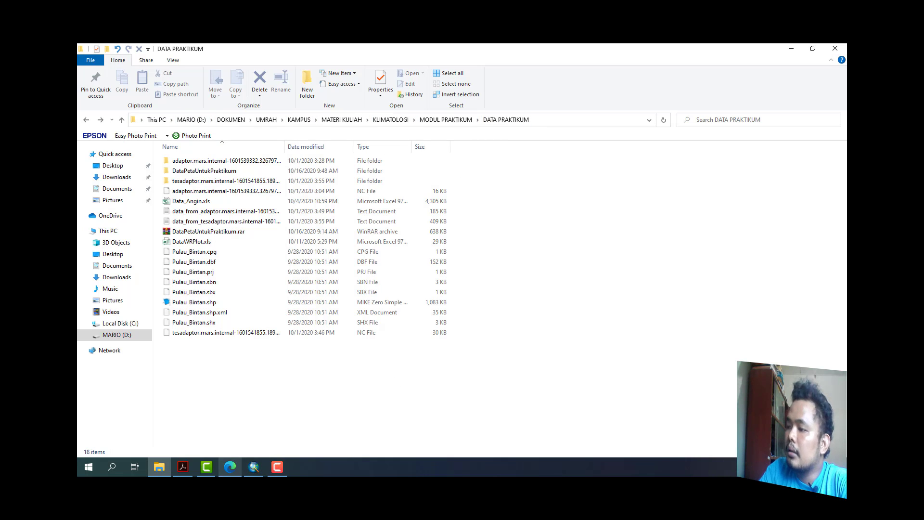
{"action": "left_click", "coordinate": [254, 467]}
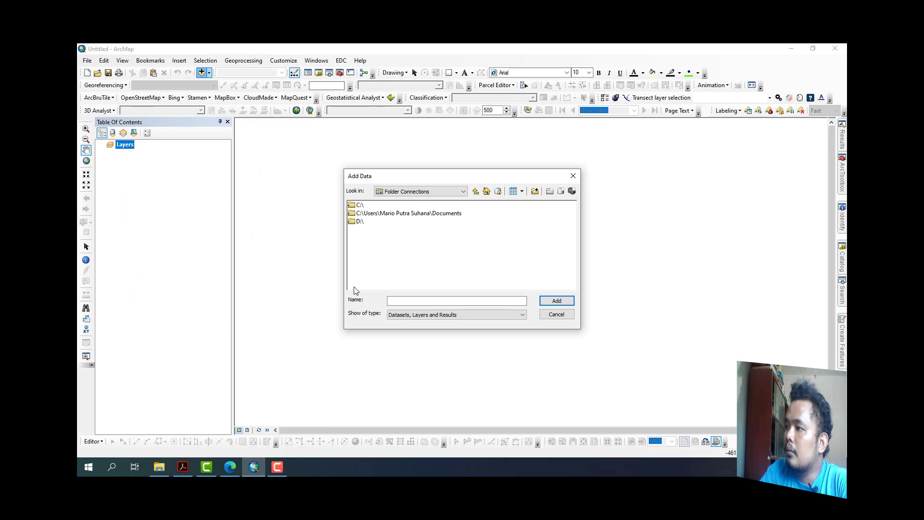
{"action": "left_click", "coordinate": [423, 191]}
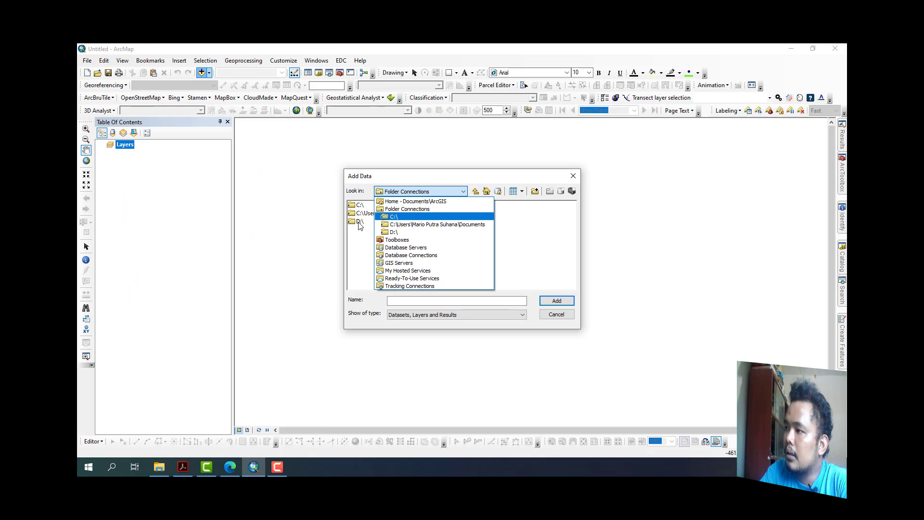
{"action": "left_click", "coordinate": [395, 192]}
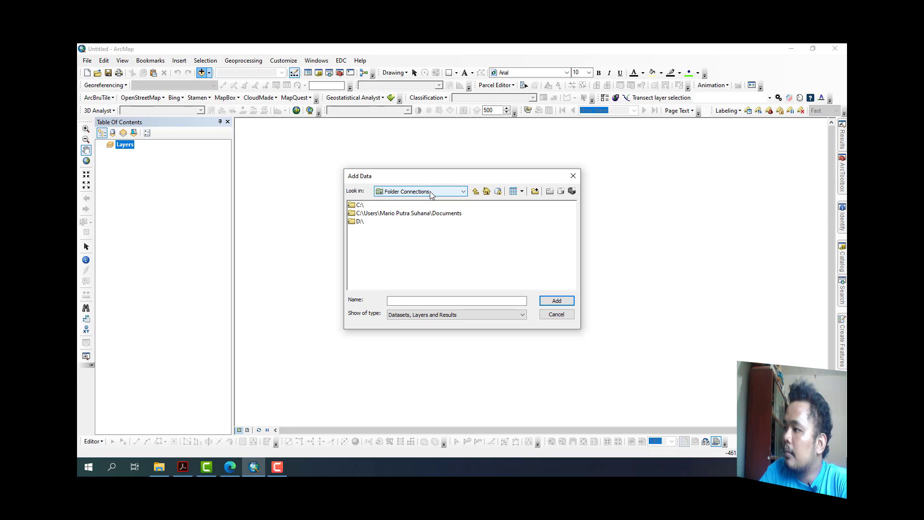
{"action": "left_click", "coordinate": [534, 192]}
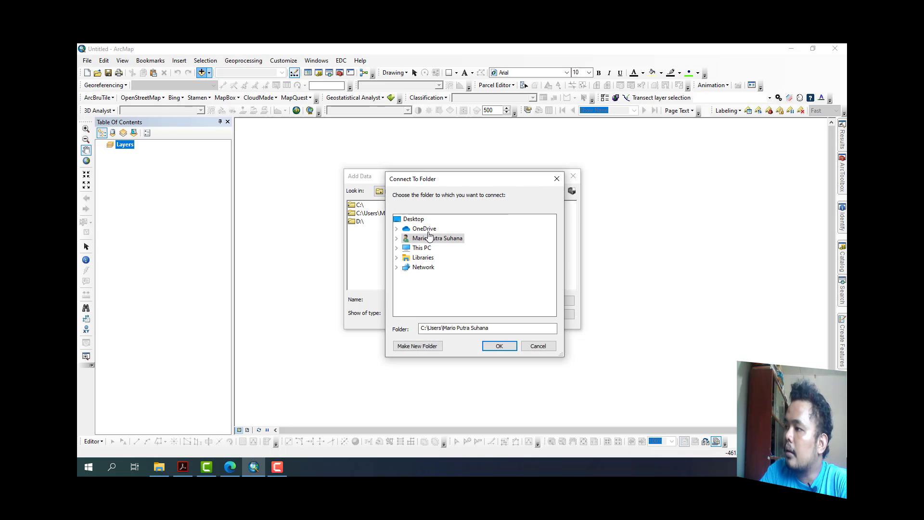
{"action": "left_click", "coordinate": [402, 248]}
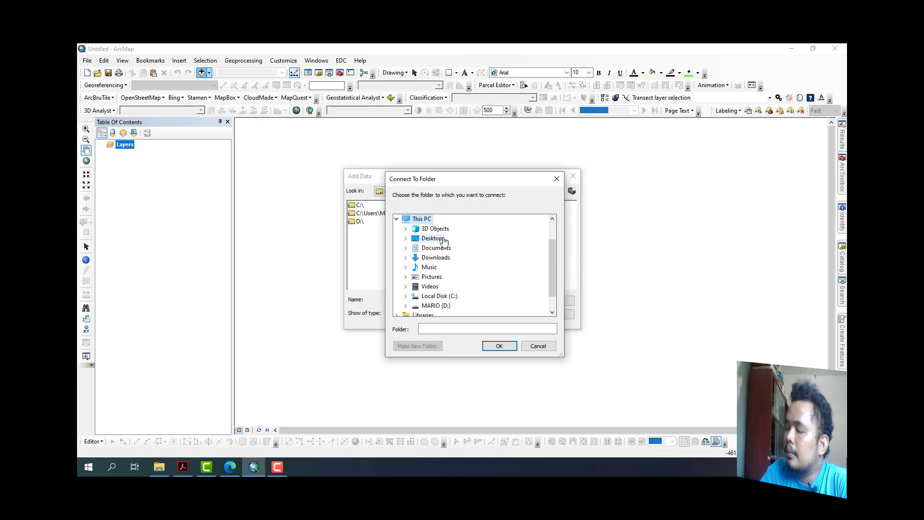
{"action": "scroll", "coordinate": [447, 279], "scroll_direction": "down", "scroll_amount": 1}
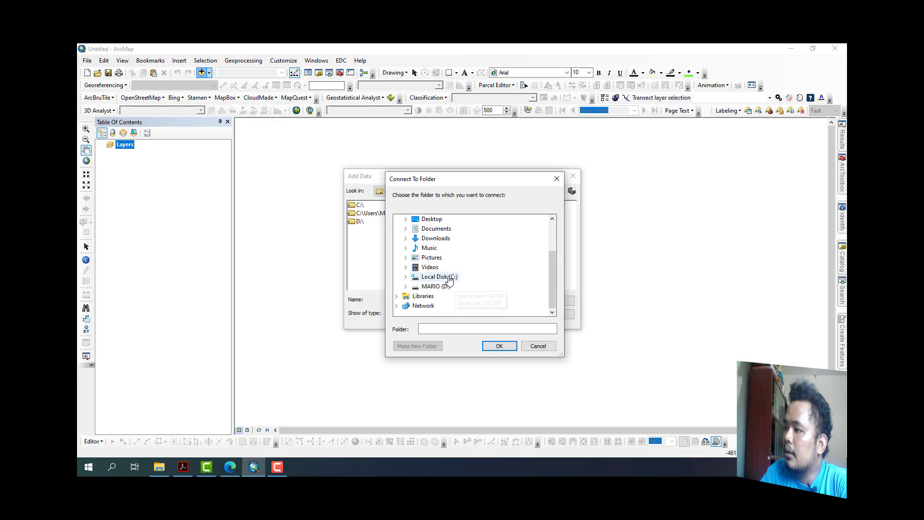
{"action": "left_click", "coordinate": [444, 287]}
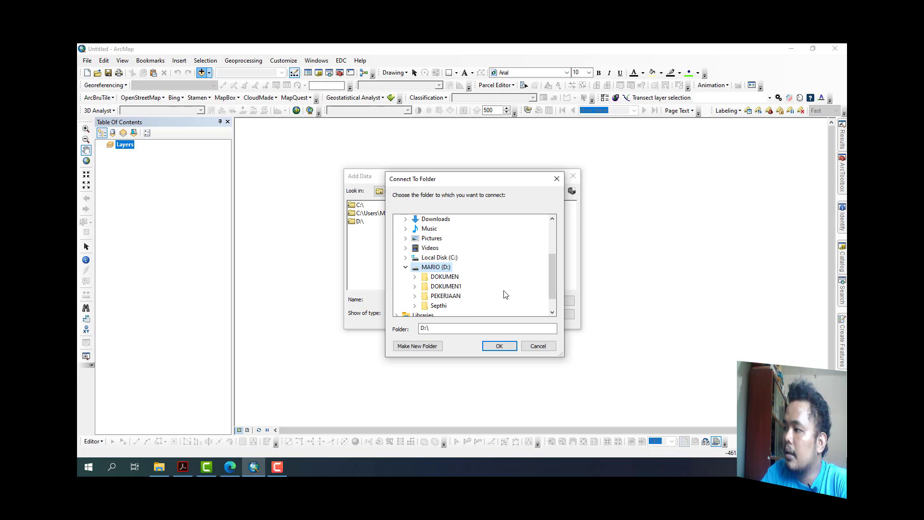
{"action": "left_click", "coordinate": [542, 347]}
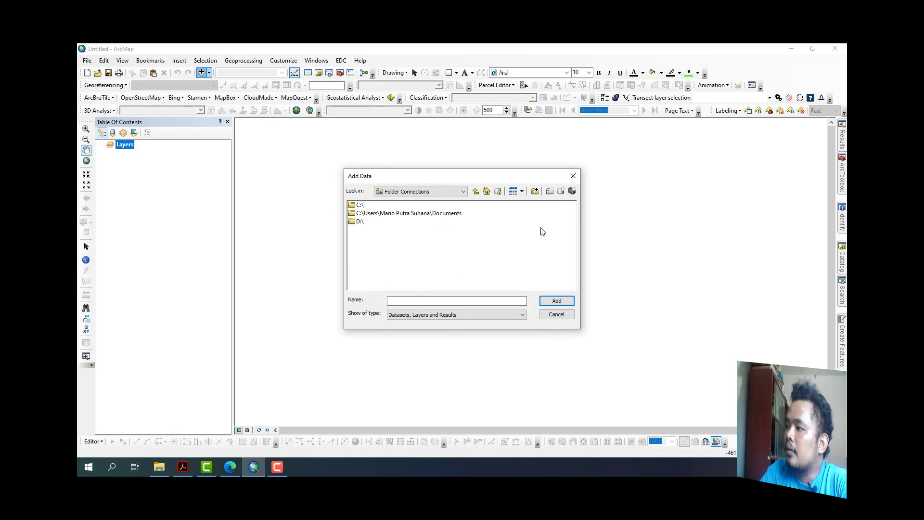
Browse from Folder Connections into D:\ and through DOKUMEN, UMRAH, KAMPUS and MATERI KULIAH to the KLIMATOLOGI folder.
{"action": "left_click", "coordinate": [409, 191]}
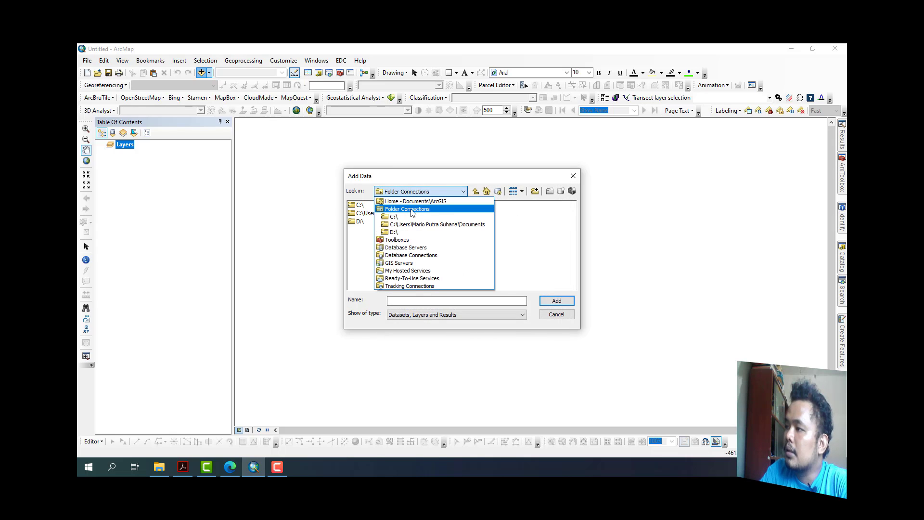
{"action": "left_click", "coordinate": [411, 211]}
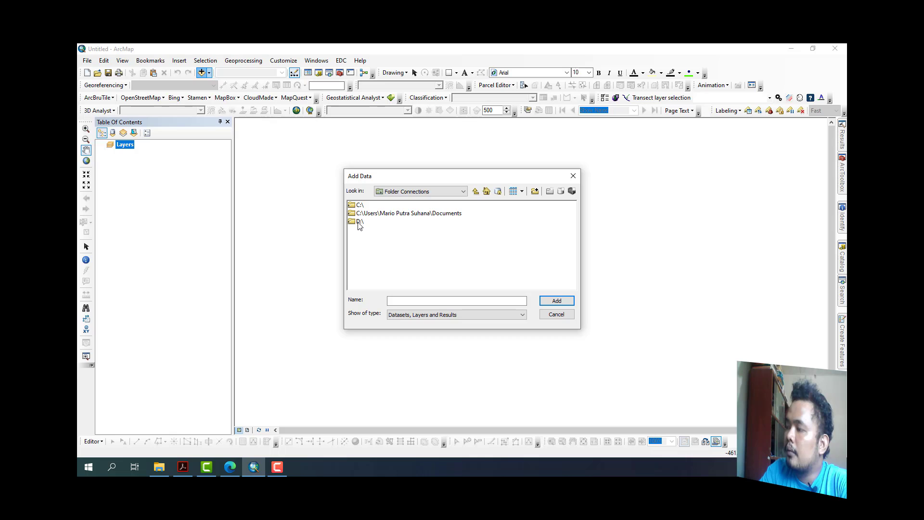
{"action": "left_click", "coordinate": [359, 223]}
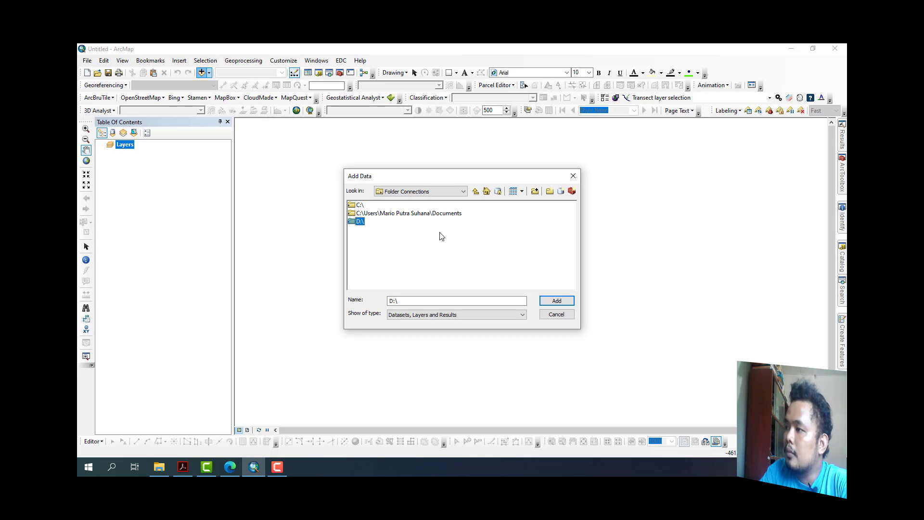
{"action": "double_click", "coordinate": [360, 222]}
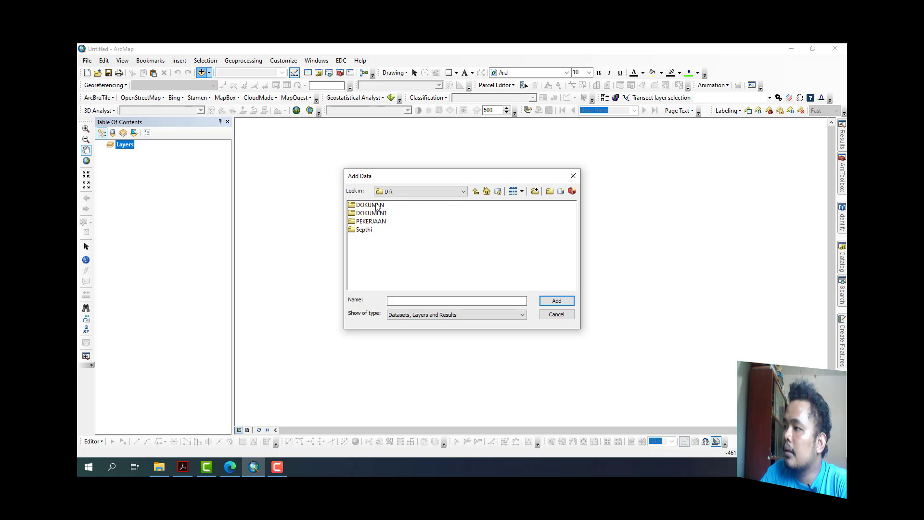
{"action": "left_click", "coordinate": [377, 208]}
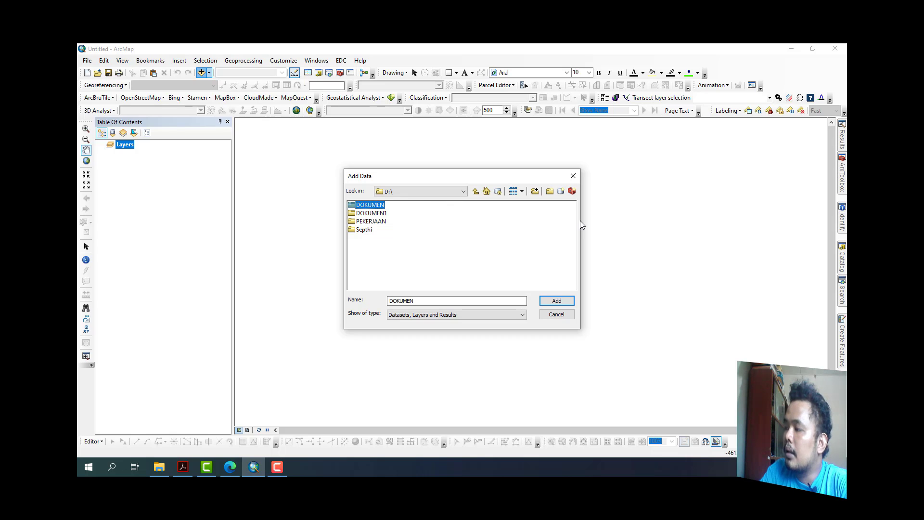
{"action": "double_click", "coordinate": [379, 207]}
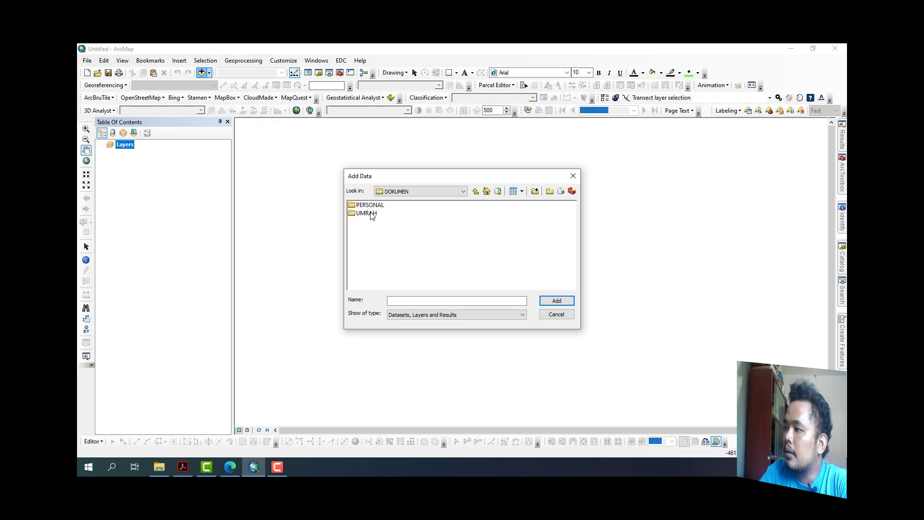
{"action": "double_click", "coordinate": [373, 214]}
{"action": "double_click", "coordinate": [374, 238]}
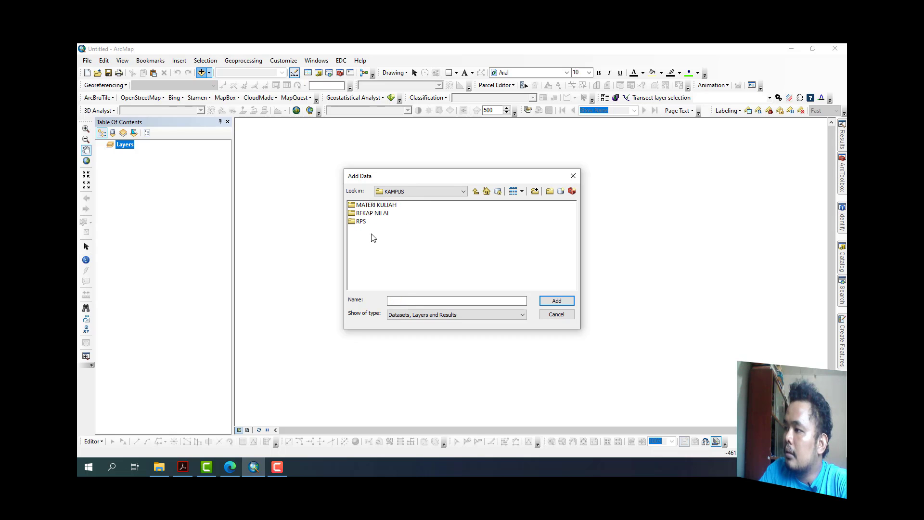
{"action": "double_click", "coordinate": [369, 206]}
{"action": "double_click", "coordinate": [369, 214]}
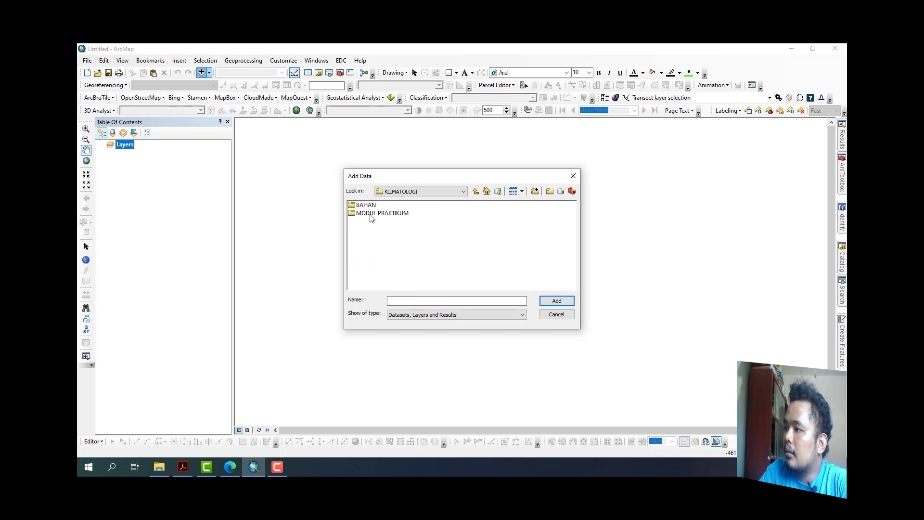
Add Pulau_Bintan.shp to the map from the DataPetaUntukPraktikum folder inside MODUL PRAKTIKUM\DATA PRAKTIKUM.
{"action": "left_click", "coordinate": [372, 214]}
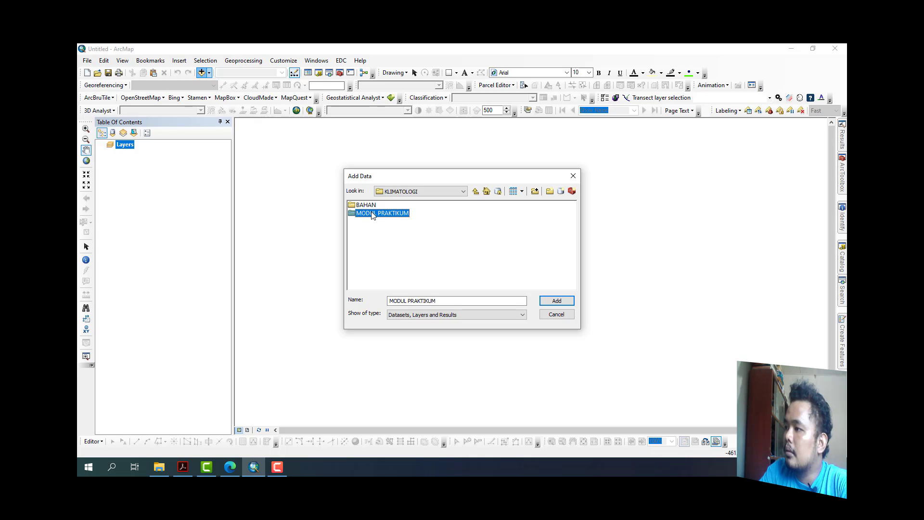
{"action": "double_click", "coordinate": [372, 214]}
{"action": "double_click", "coordinate": [375, 205]}
{"action": "left_click", "coordinate": [374, 206]}
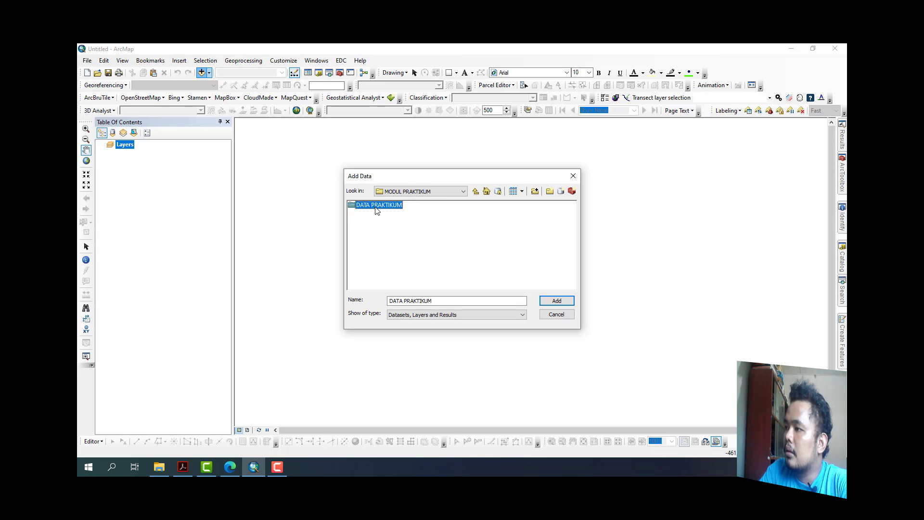
{"action": "double_click", "coordinate": [374, 205]}
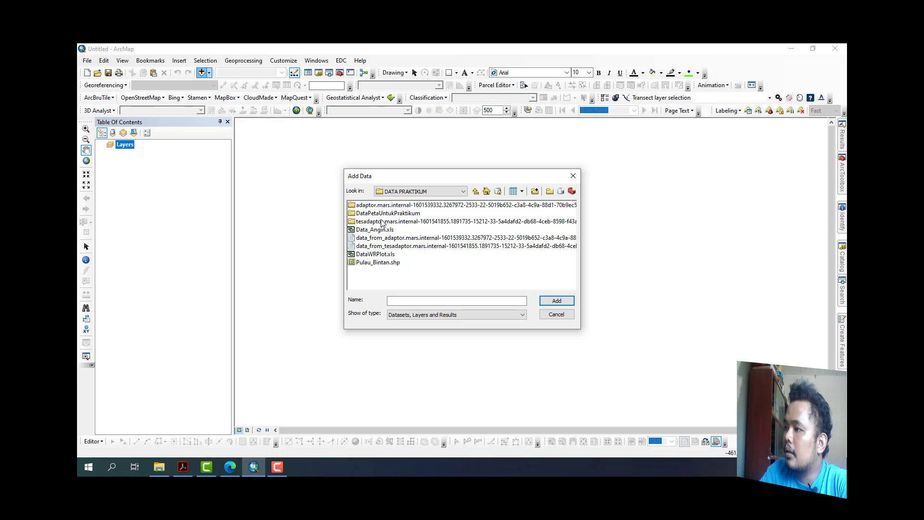
{"action": "left_click", "coordinate": [381, 215]}
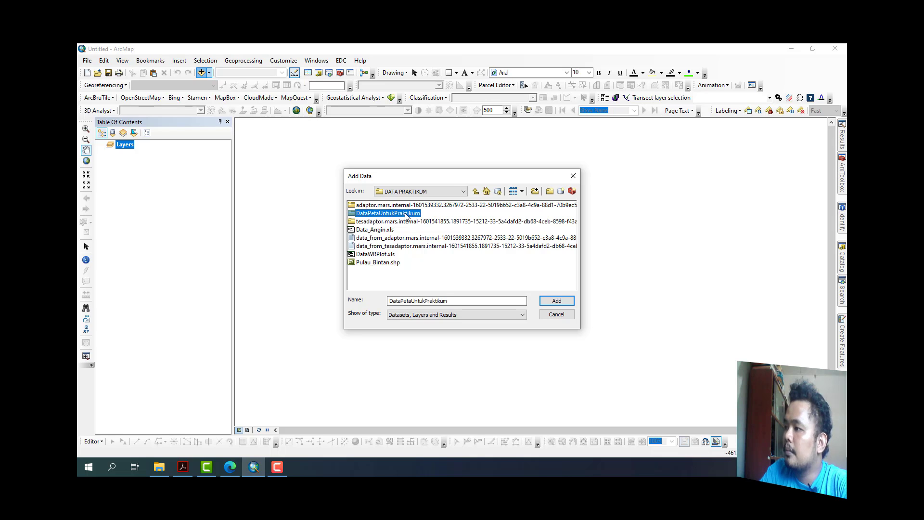
{"action": "double_click", "coordinate": [405, 214]}
{"action": "left_click", "coordinate": [378, 206]}
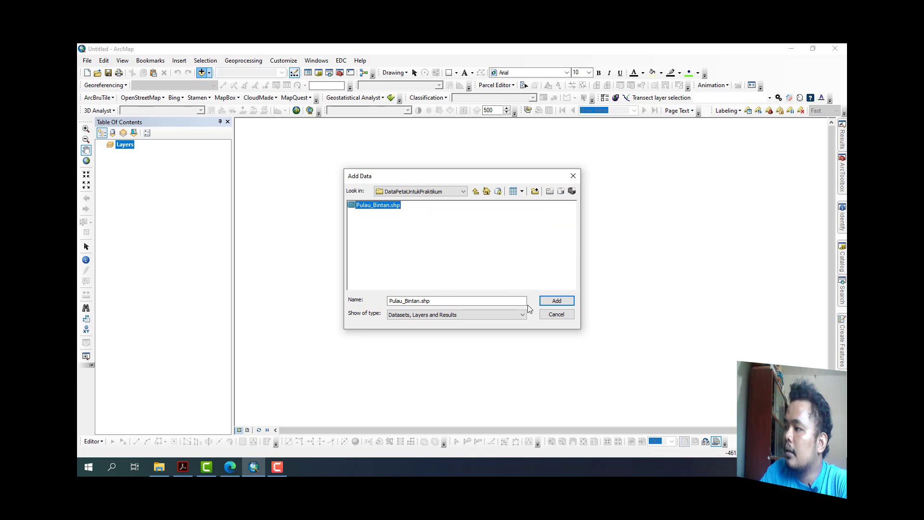
{"action": "left_click", "coordinate": [466, 240]}
{"action": "double_click", "coordinate": [374, 206]}
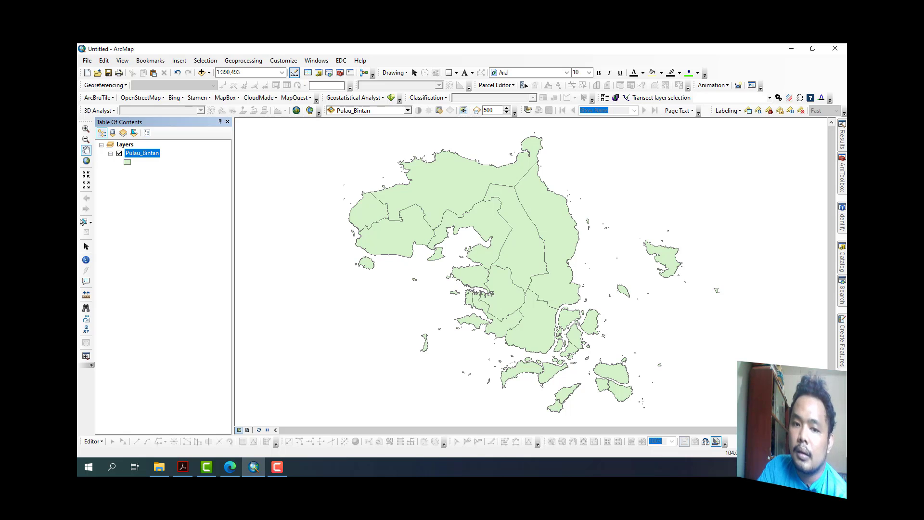
Open the Pulau_Bintan layer's properties and examine the extent coordinates of its data source.
{"action": "right_click", "coordinate": [138, 157]}
{"action": "left_click", "coordinate": [110, 182]}
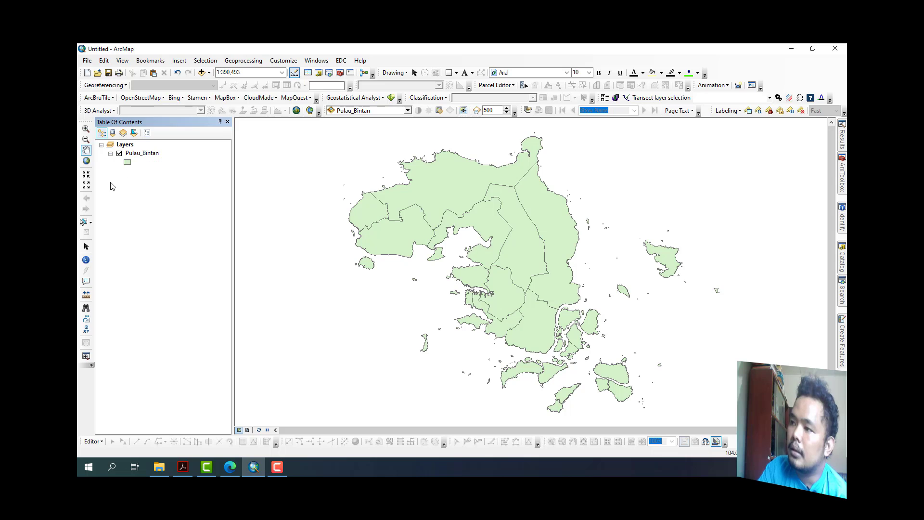
{"action": "right_click", "coordinate": [137, 153]}
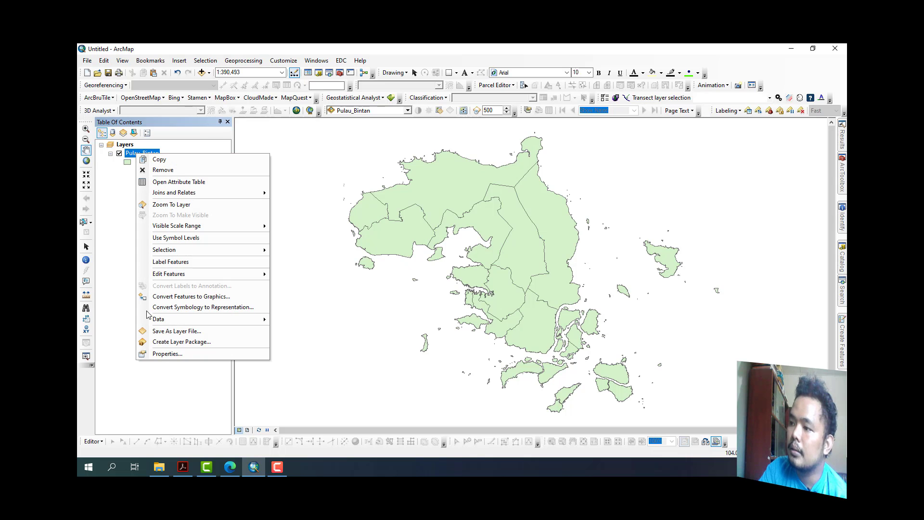
{"action": "left_click", "coordinate": [107, 260]}
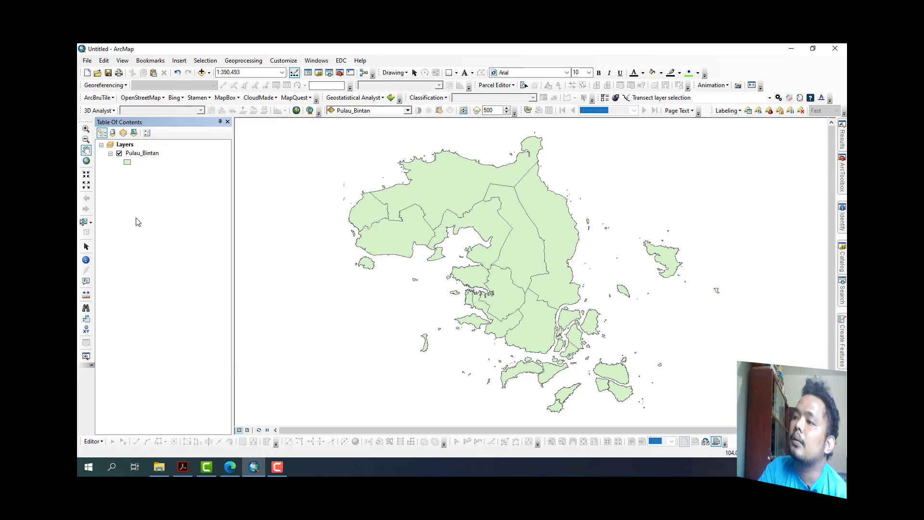
{"action": "left_click", "coordinate": [134, 153]}
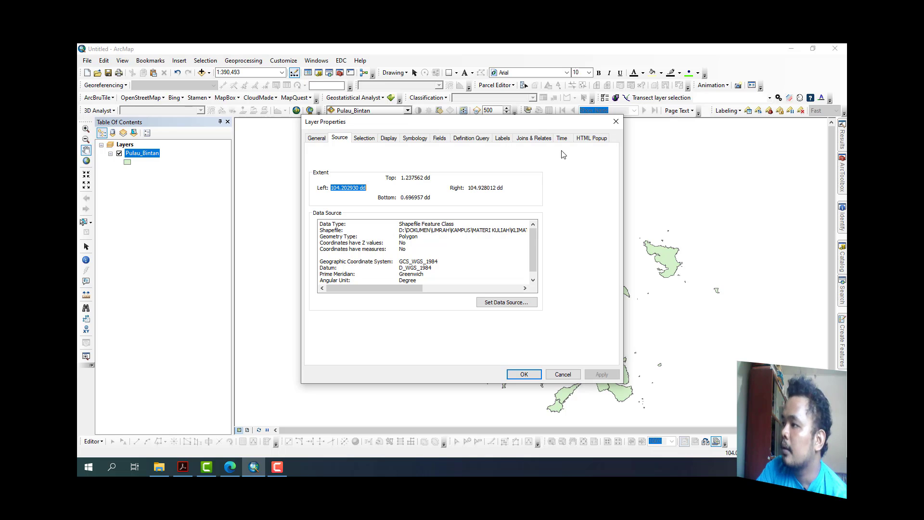
{"action": "left_click", "coordinate": [342, 140]}
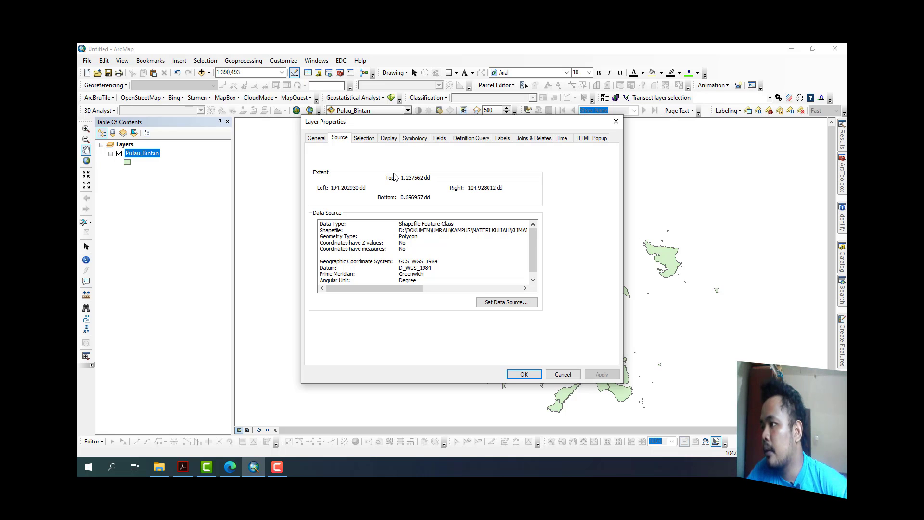
{"action": "left_click_drag", "start_coordinate": [402, 180], "coordinate": [424, 179]}
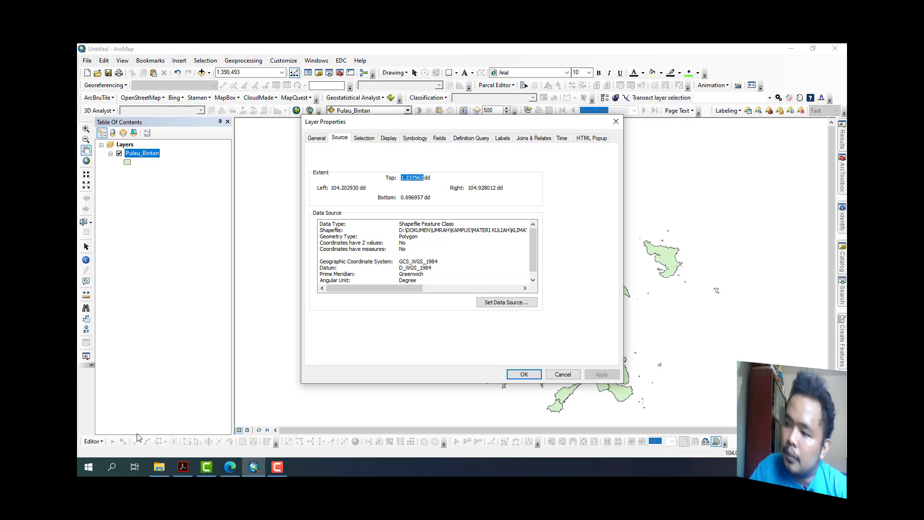
Switch to File Explorer and create a text document named KoordinatAOI.txt in the DataPetaUntukPraktikum folder.
{"action": "left_click", "coordinate": [159, 467]}
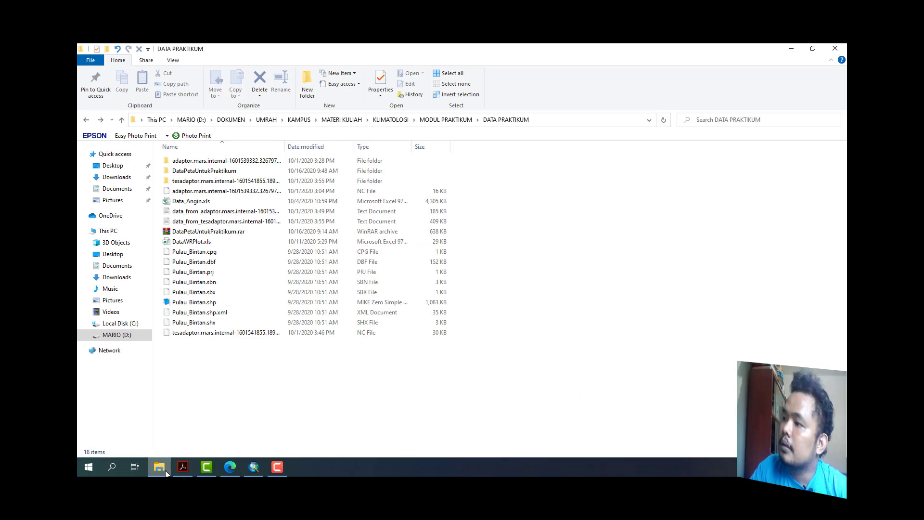
{"action": "double_click", "coordinate": [208, 173]}
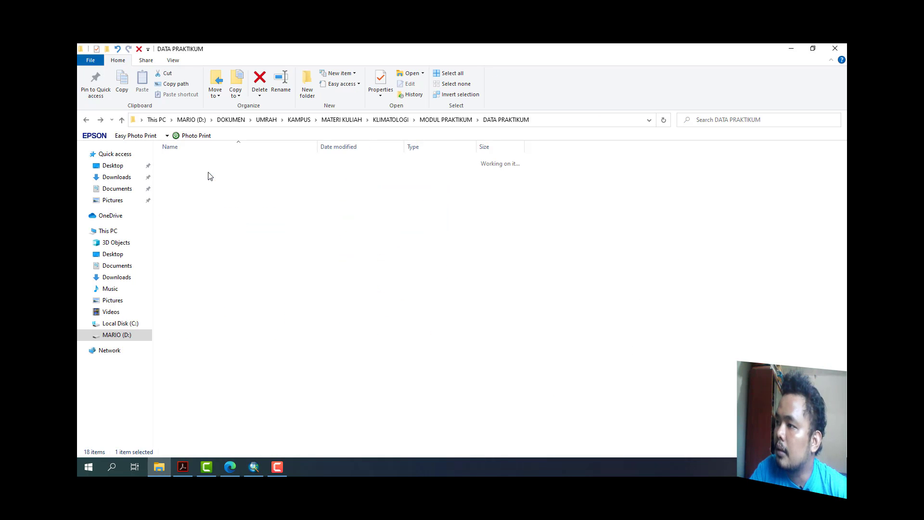
{"action": "right_click", "coordinate": [244, 268]}
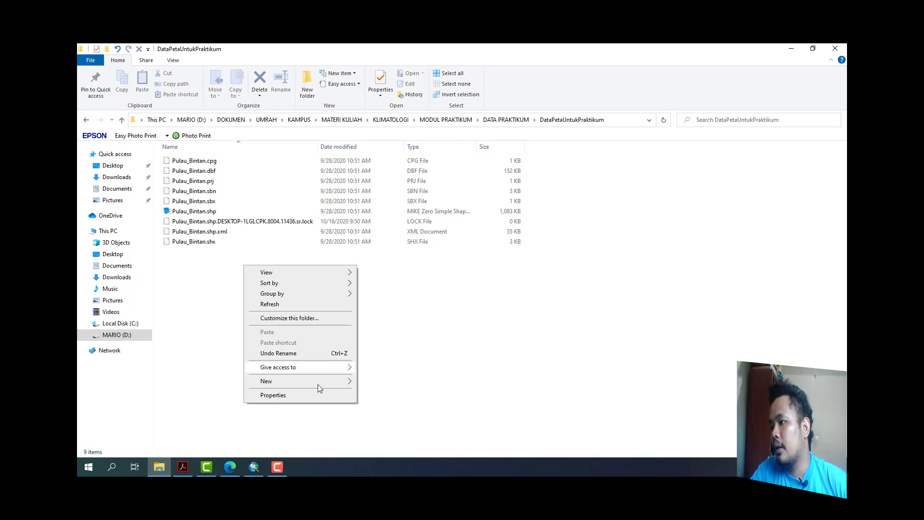
{"action": "mouse_move", "coordinate": [317, 383]}
{"action": "left_click", "coordinate": [386, 348]}
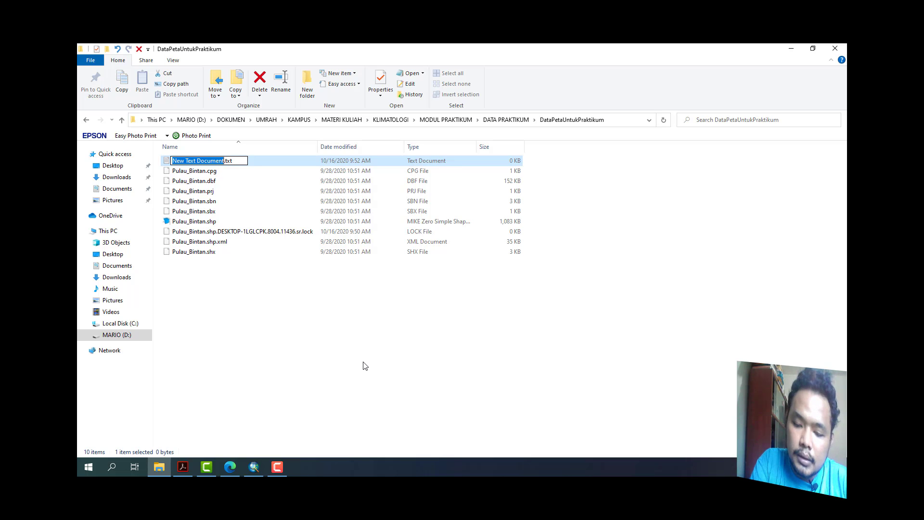
{"action": "type", "text": "Koordinat"}
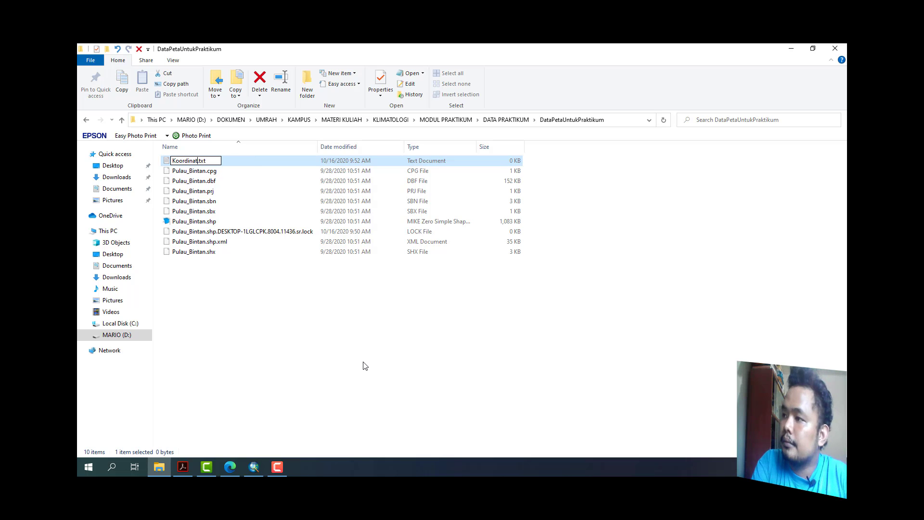
{"action": "type", "text": "AOI"}
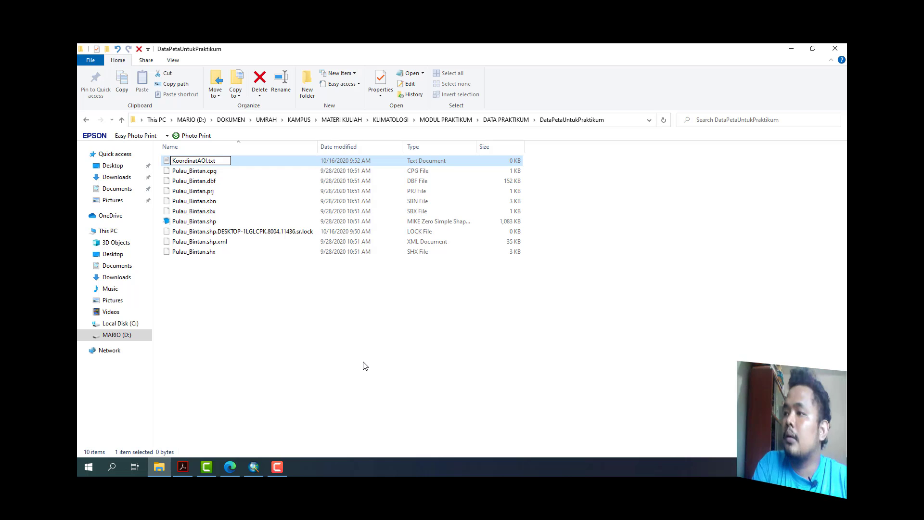
{"action": "key", "text": "Return"}
Open KoordinatAOI.txt in Notepad and move its window aside so the file list can be seen.
{"action": "key", "text": "Return"}
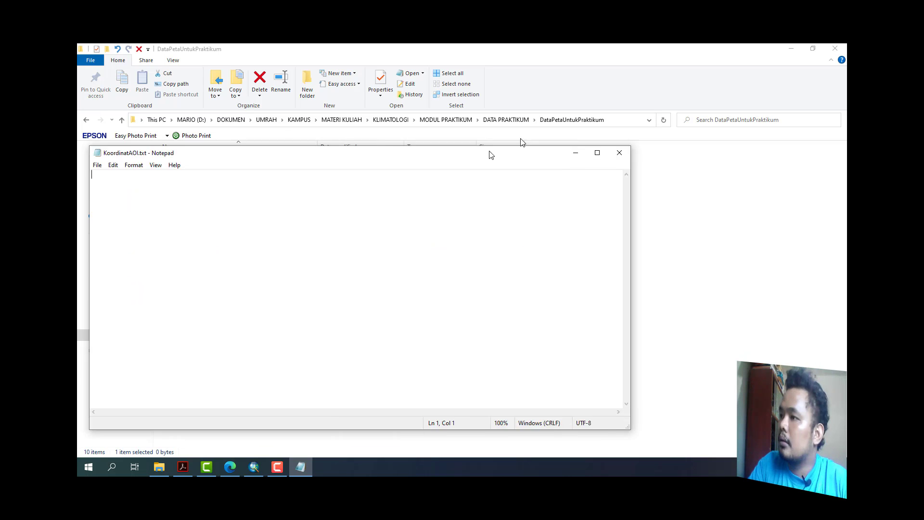
{"action": "left_click_drag", "start_coordinate": [489, 152], "coordinate": [576, 130]}
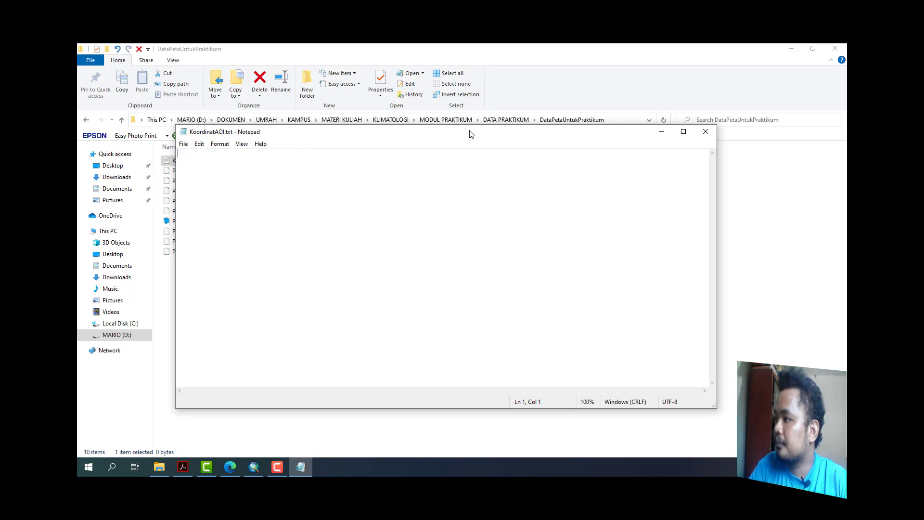
{"action": "left_click_drag", "start_coordinate": [470, 131], "coordinate": [594, 133]}
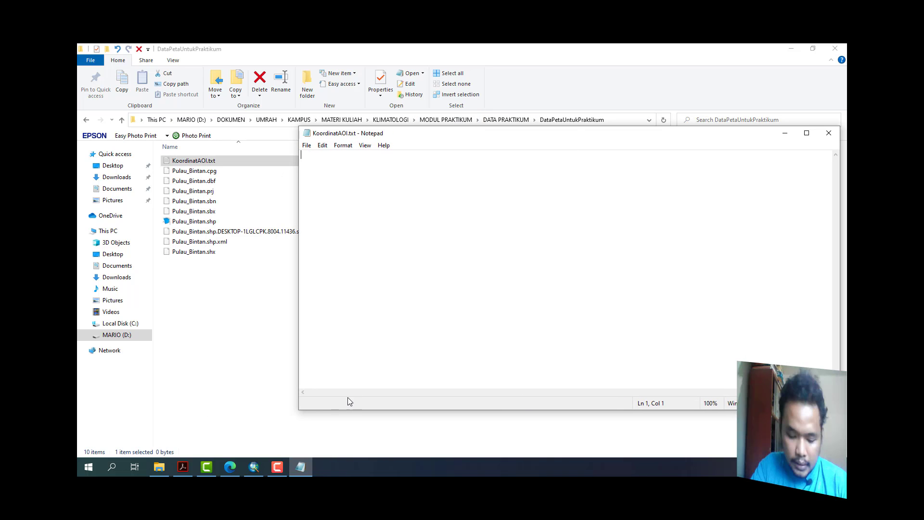
Copy the Top extent value from the ArcMap layer properties and record it in KoordinatAOI.txt as "Top 1.237562".
{"action": "left_click", "coordinate": [253, 467]}
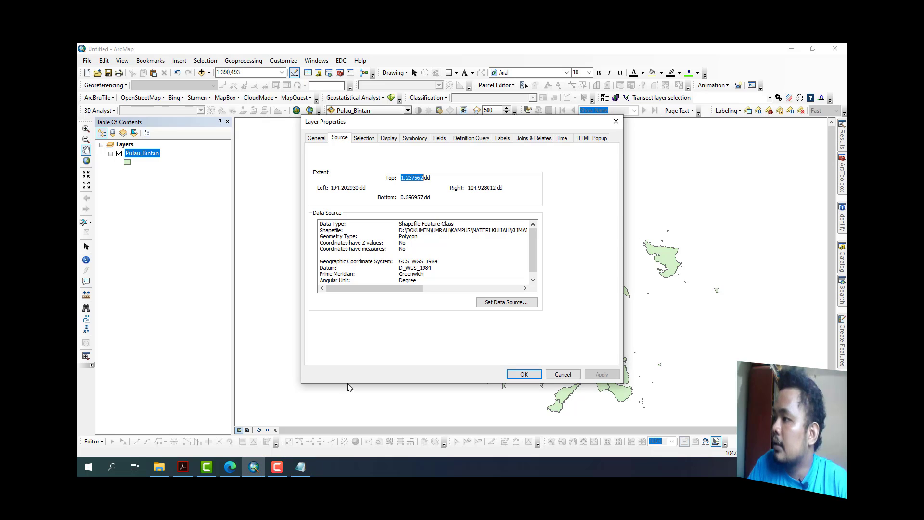
{"action": "left_click", "coordinate": [398, 188]}
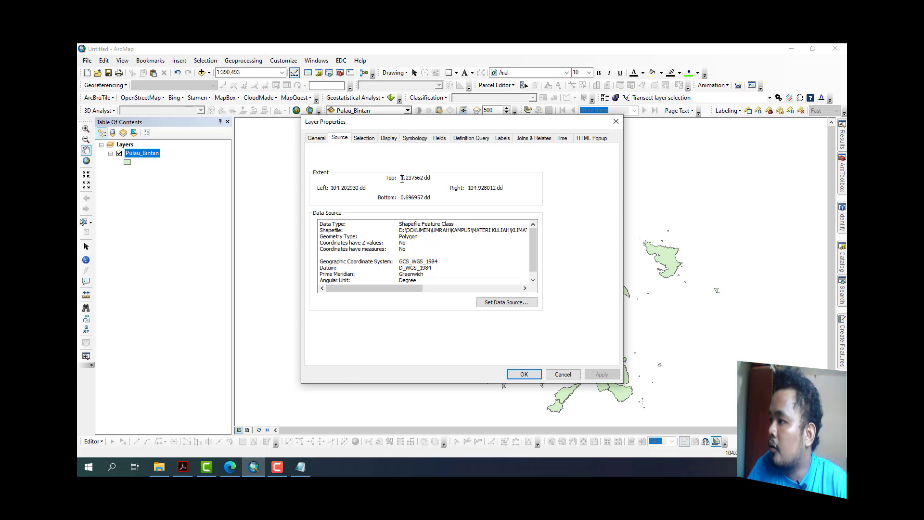
{"action": "left_click_drag", "start_coordinate": [401, 179], "coordinate": [423, 178]}
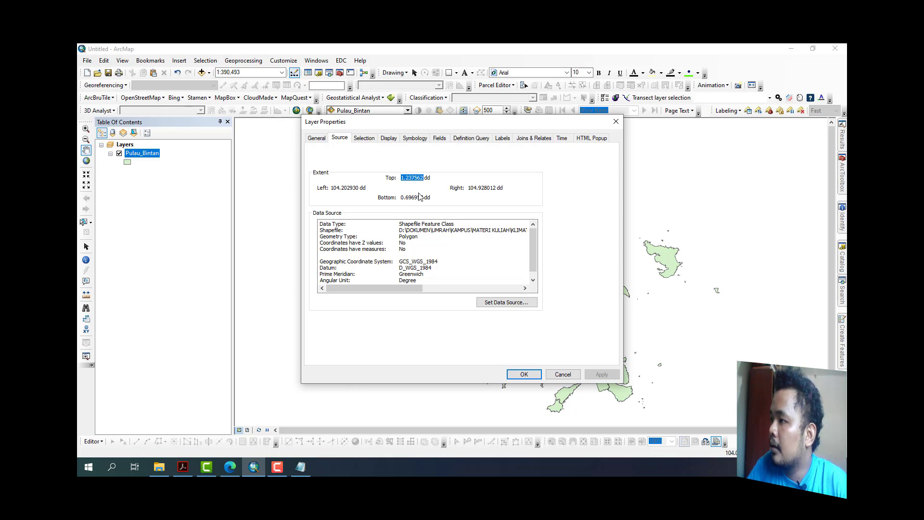
{"action": "right_click", "coordinate": [416, 181]}
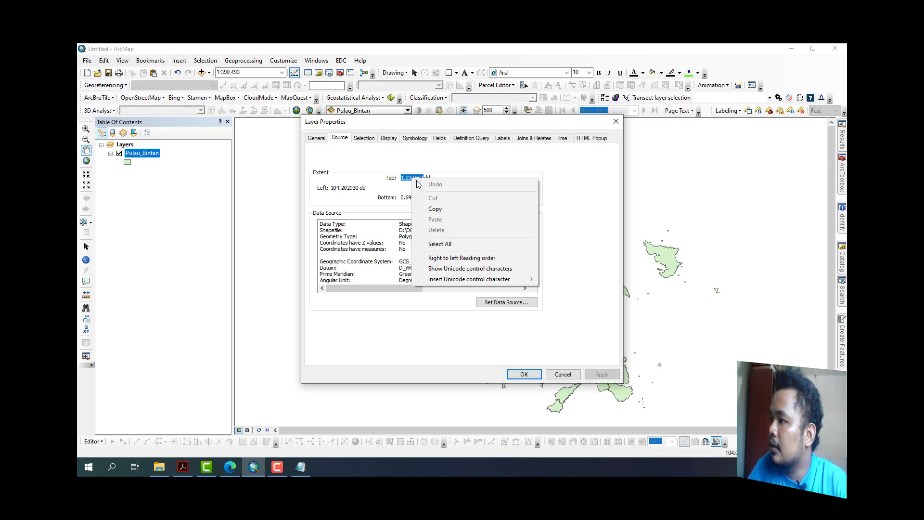
{"action": "left_click", "coordinate": [435, 209]}
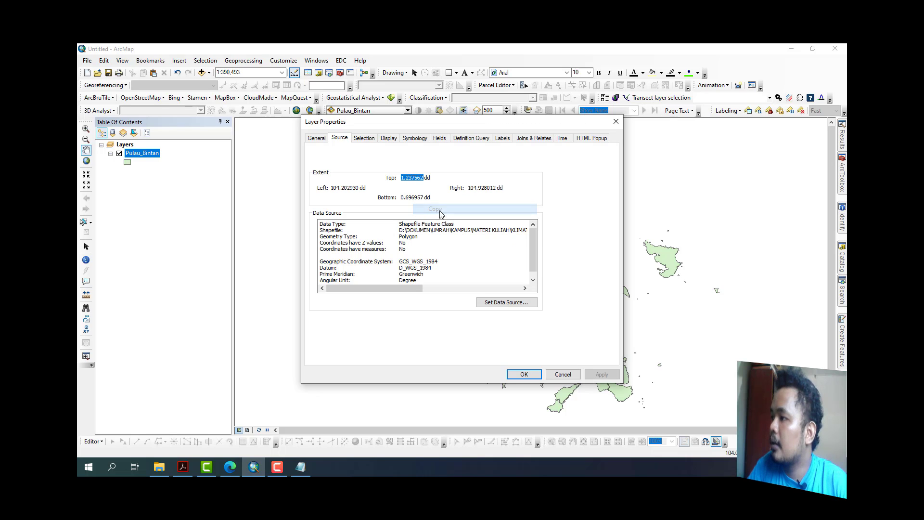
{"action": "left_click", "coordinate": [300, 466]}
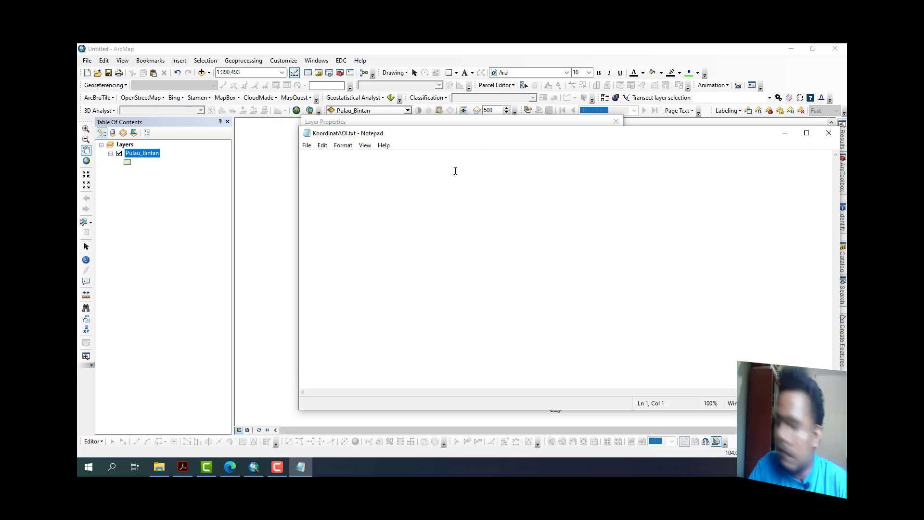
{"action": "type", "text": "Top"}
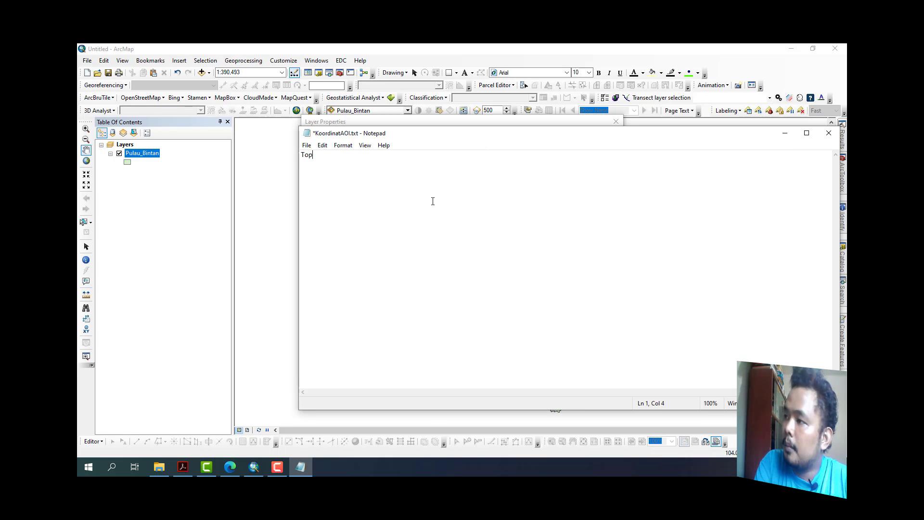
{"action": "key", "text": "ctrl+v"}
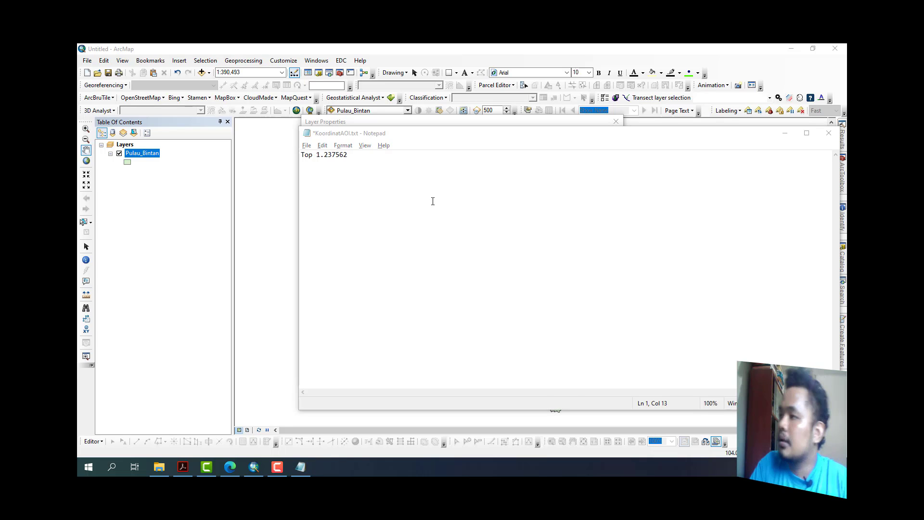
Copy the Left extent value from ArcMap and add it to KoordinatAOI.txt on a new line as "Left 104.202930".
{"action": "key", "text": "alt+Tab"}
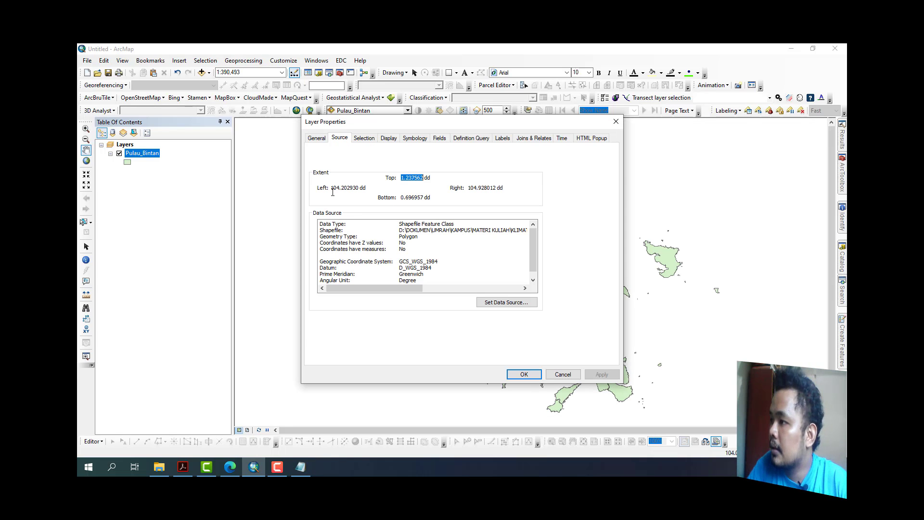
{"action": "left_click_drag", "start_coordinate": [331, 187], "coordinate": [359, 189]}
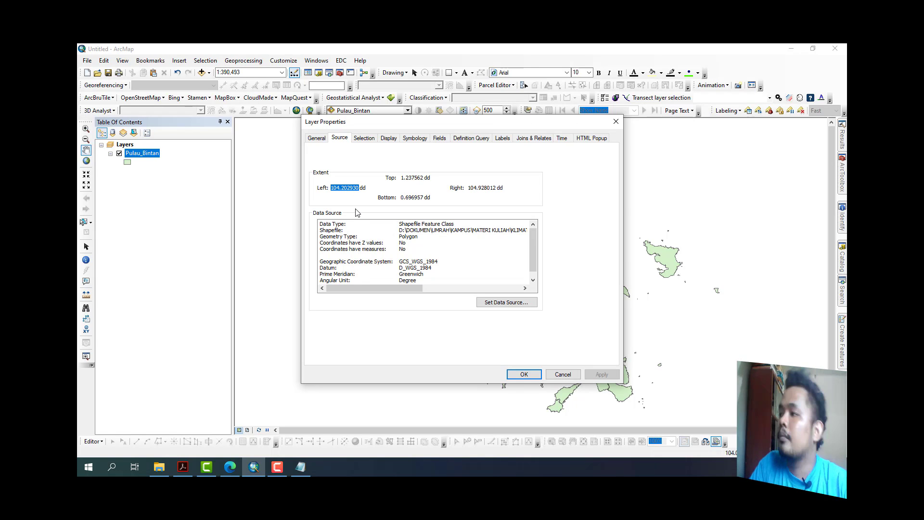
{"action": "key", "text": "alt+Tab"}
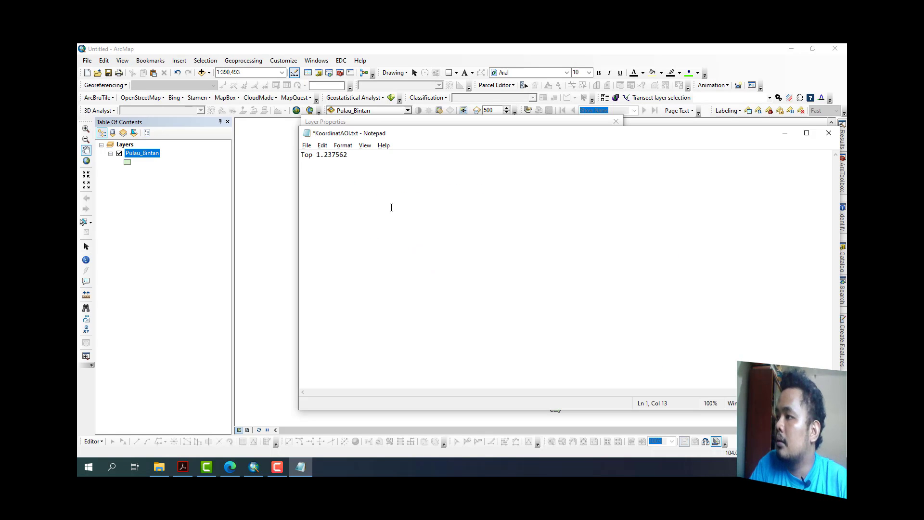
{"action": "key", "text": "Return"}
{"action": "type", "text": "Left"}
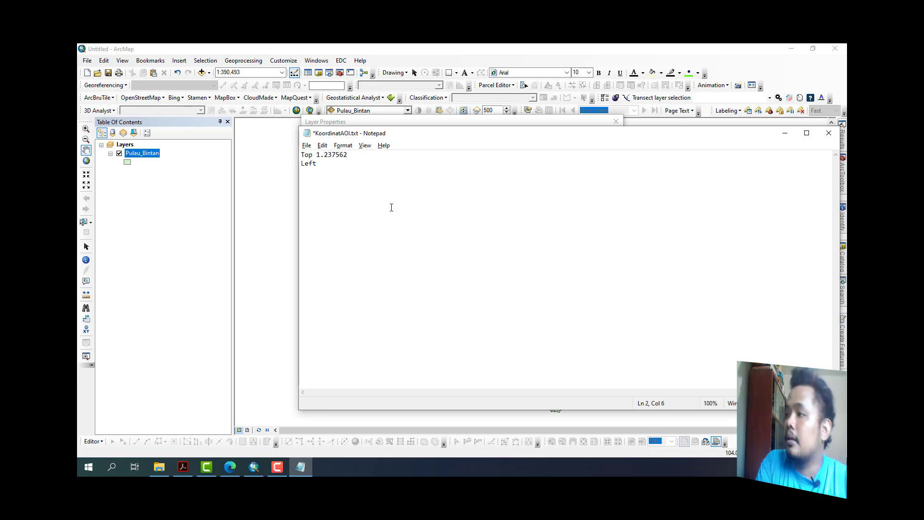
{"action": "key", "text": "ctrl+v"}
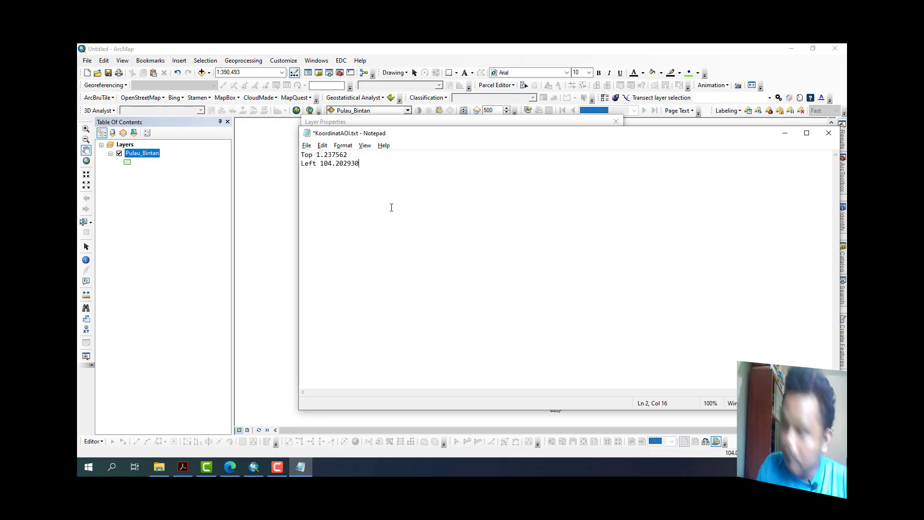
Copy the Right extent value from ArcMap and add it to KoordinatAOI.txt on a new line as "Right 104.928012".
{"action": "key", "text": "alt+Tab"}
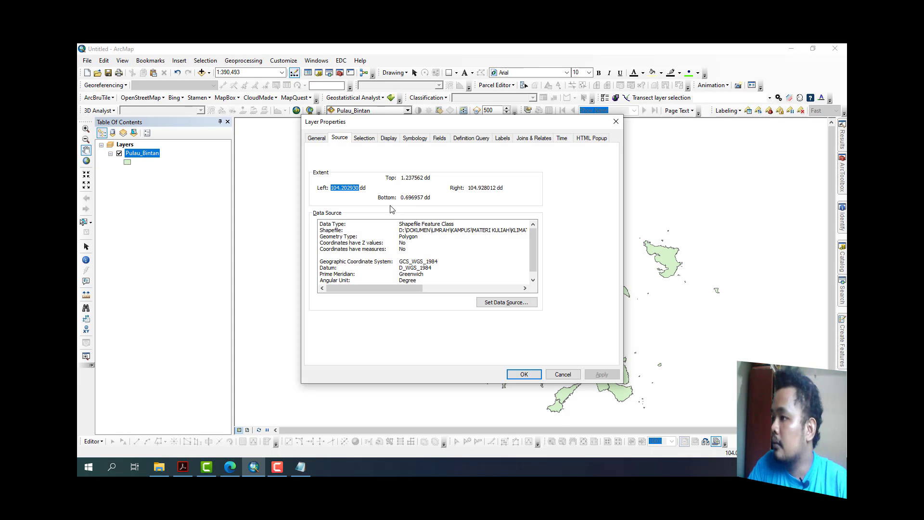
{"action": "key", "text": "shift+Tab"}
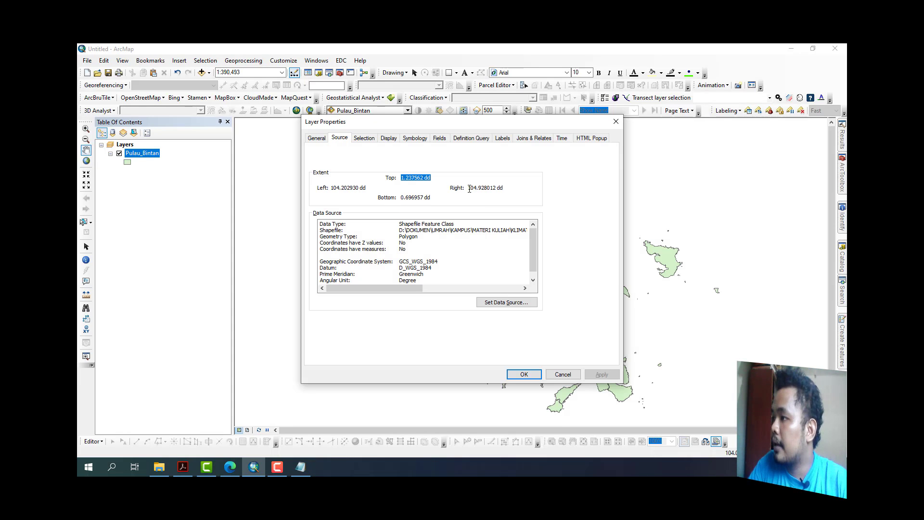
{"action": "left_click_drag", "start_coordinate": [467, 188], "coordinate": [497, 191]}
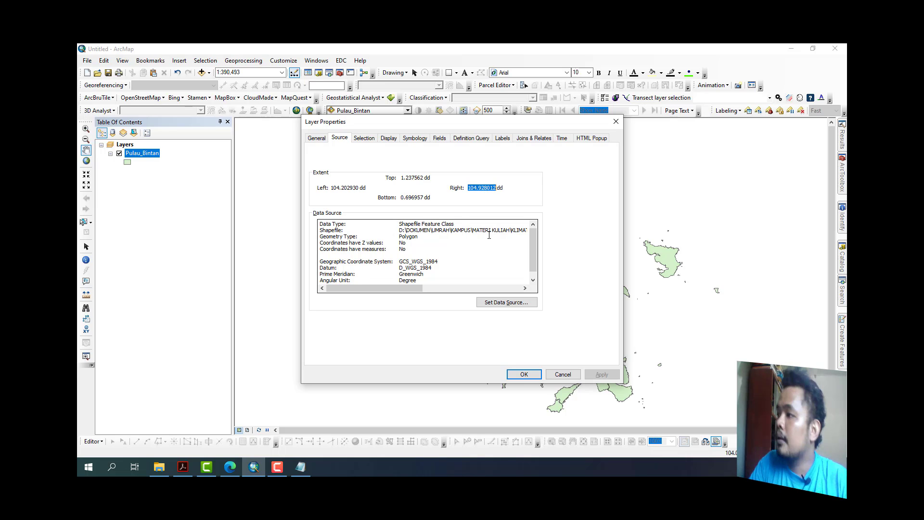
{"action": "key", "text": "alt+Tab"}
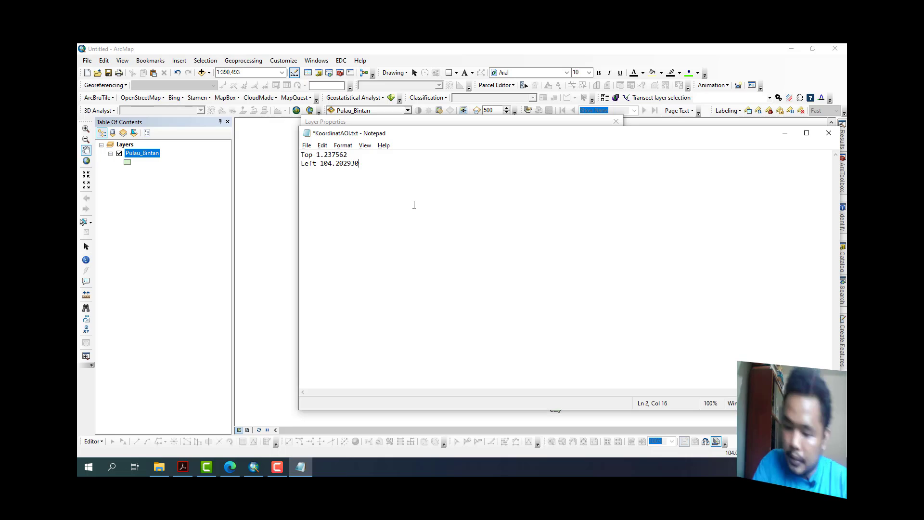
{"action": "key", "text": "Return"}
{"action": "type", "text": "Righ"}
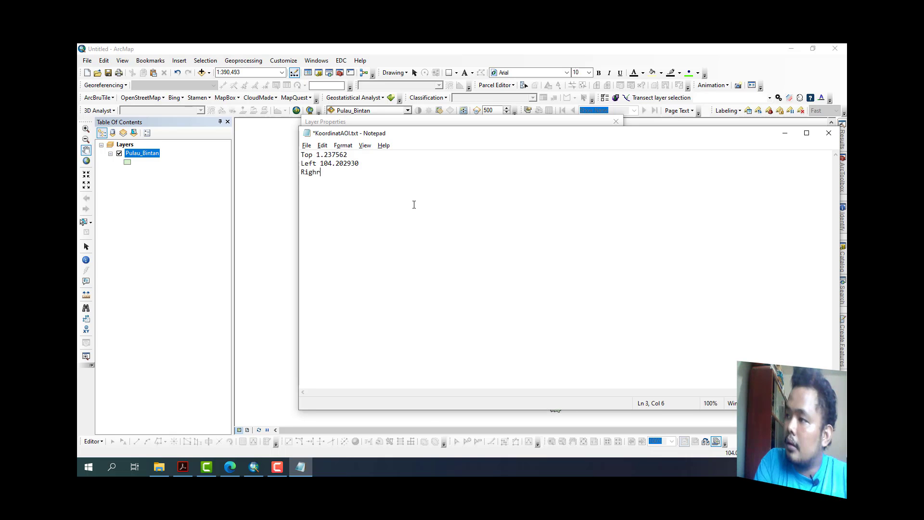
{"action": "type", "text": "t"}
{"action": "key", "text": "ctrl+v"}
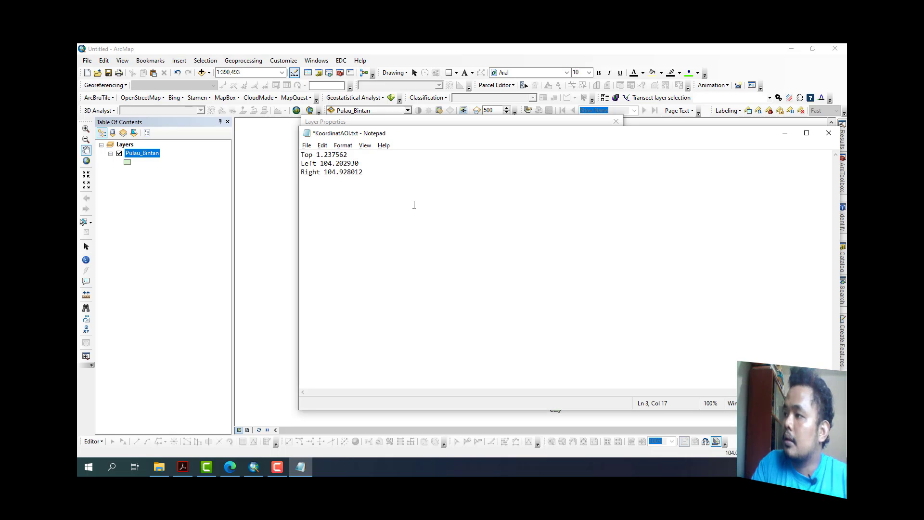
Copy the Bottom extent value from ArcMap and add it to KoordinatAOI.txt on a new line as "Bottom 0.696957".
{"action": "key", "text": "alt+Tab"}
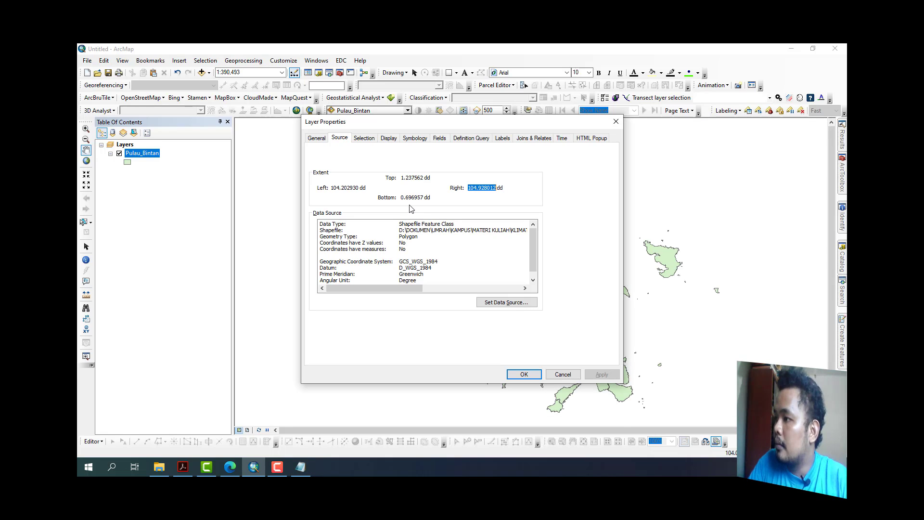
{"action": "left_click_drag", "start_coordinate": [401, 197], "coordinate": [423, 199]}
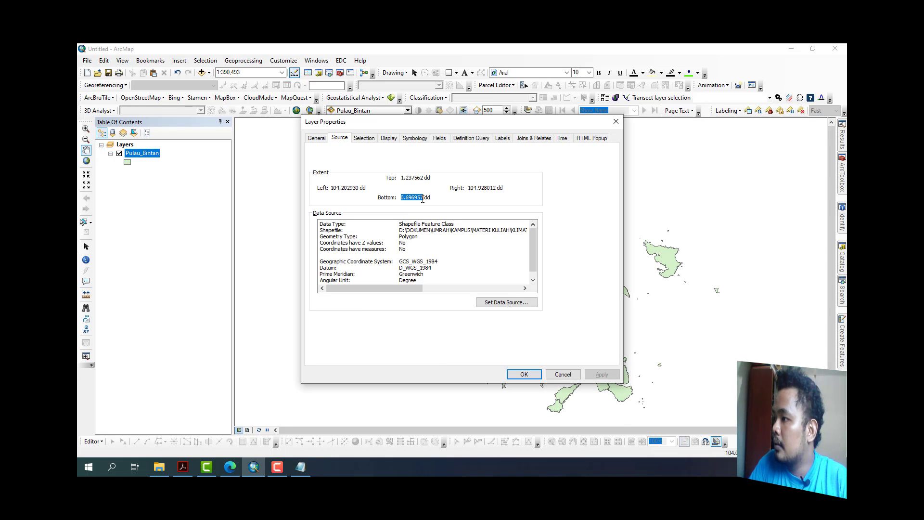
{"action": "key", "text": "alt+Tab"}
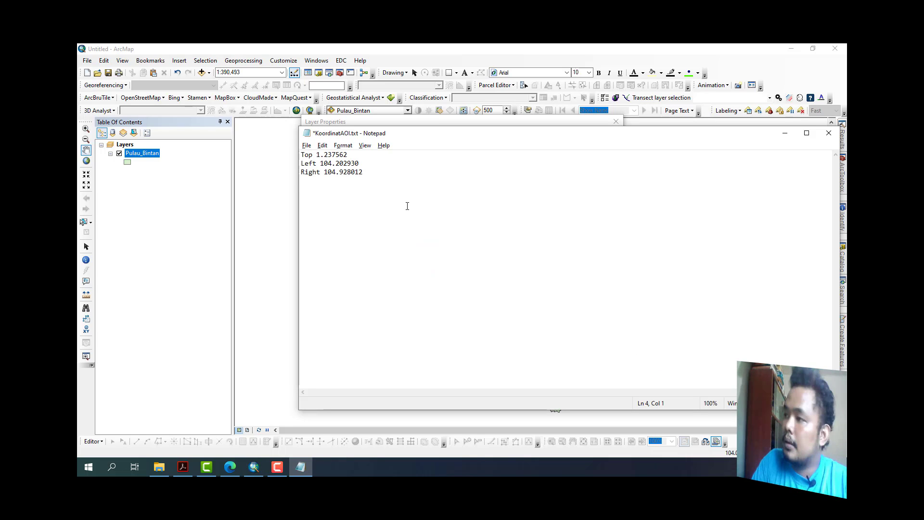
{"action": "type", "text": "Bottom"}
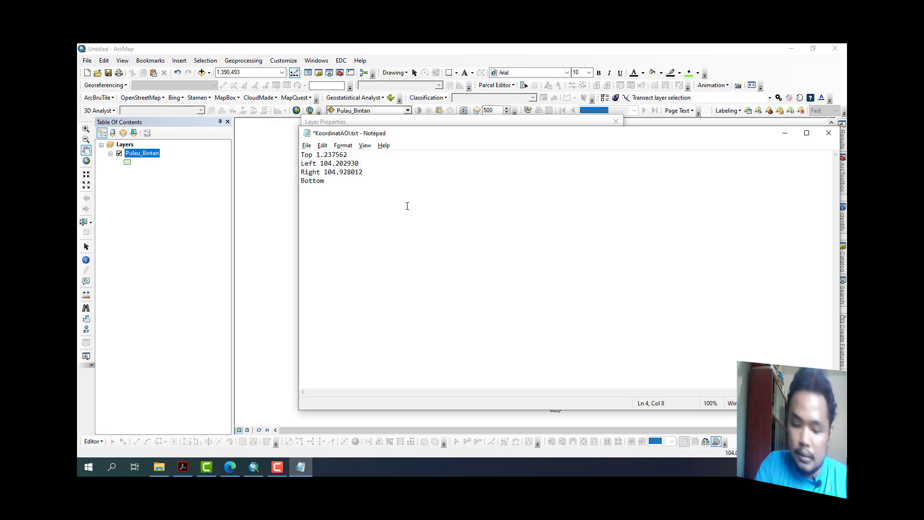
{"action": "key", "text": "ctrl+v"}
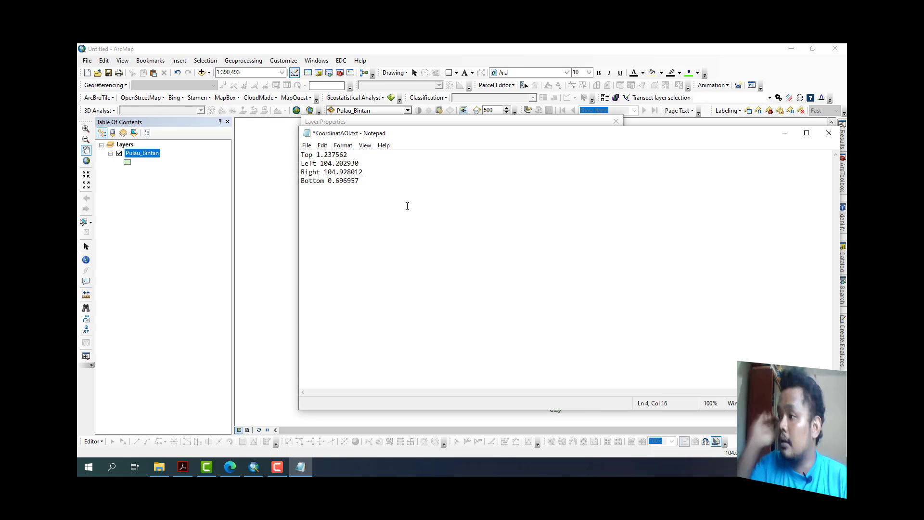
Cancel the layer properties dialog in ArcMap and review the four recorded coordinates in KoordinatAOI.txt.
{"action": "key", "text": "alt+Tab"}
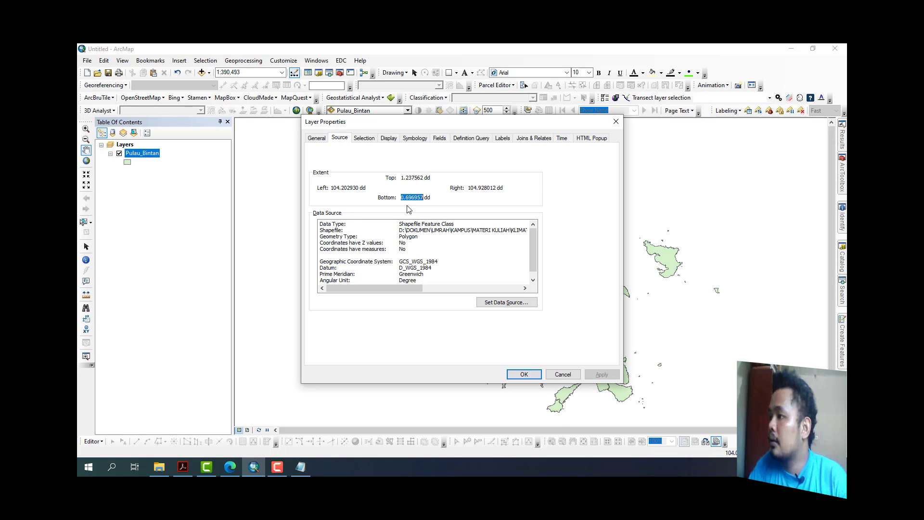
{"action": "left_click", "coordinate": [562, 375]}
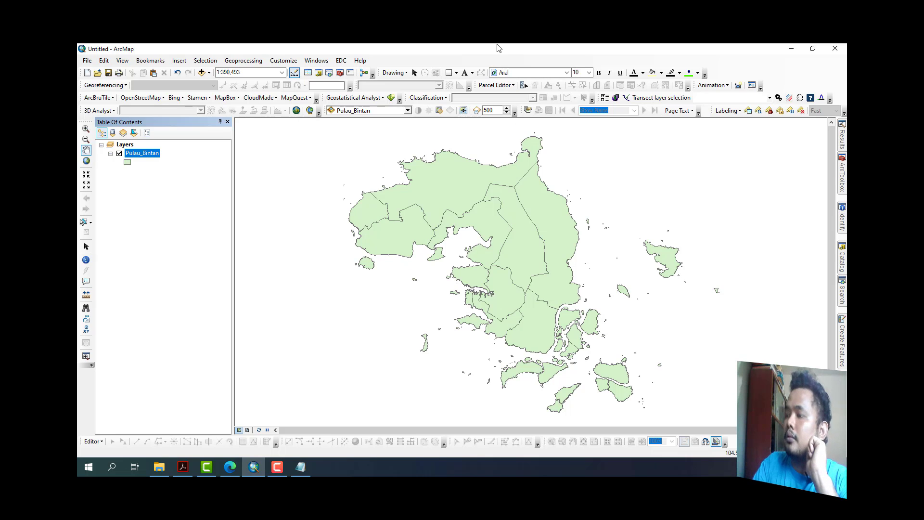
{"action": "left_click", "coordinate": [303, 468]}
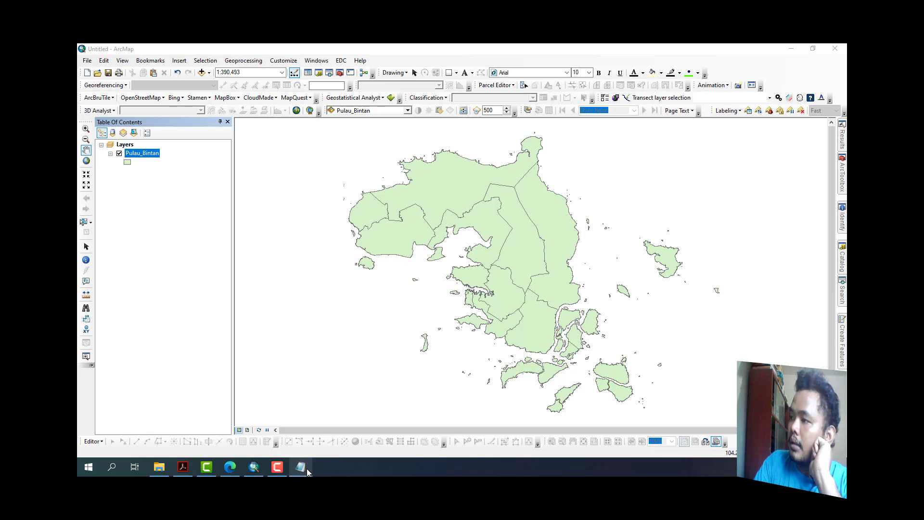
{"action": "left_click_drag", "start_coordinate": [425, 133], "coordinate": [432, 134]}
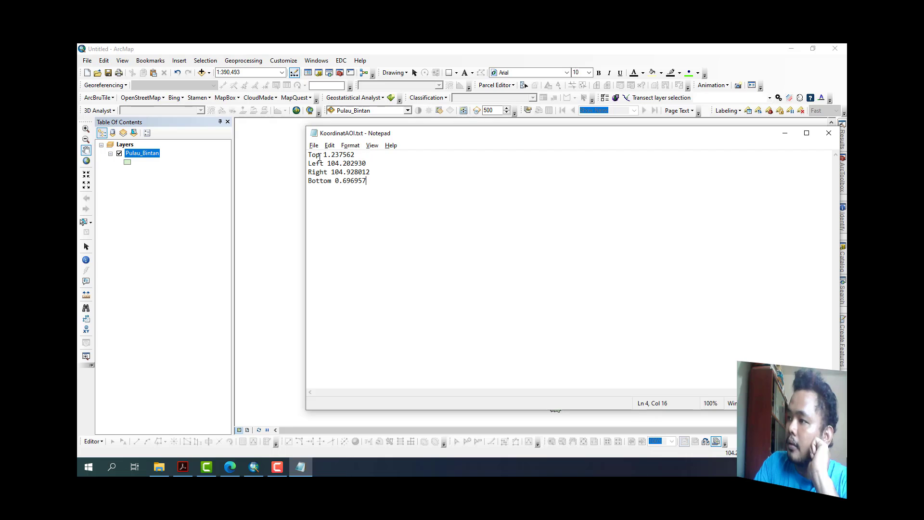
{"action": "left_click", "coordinate": [785, 133]}
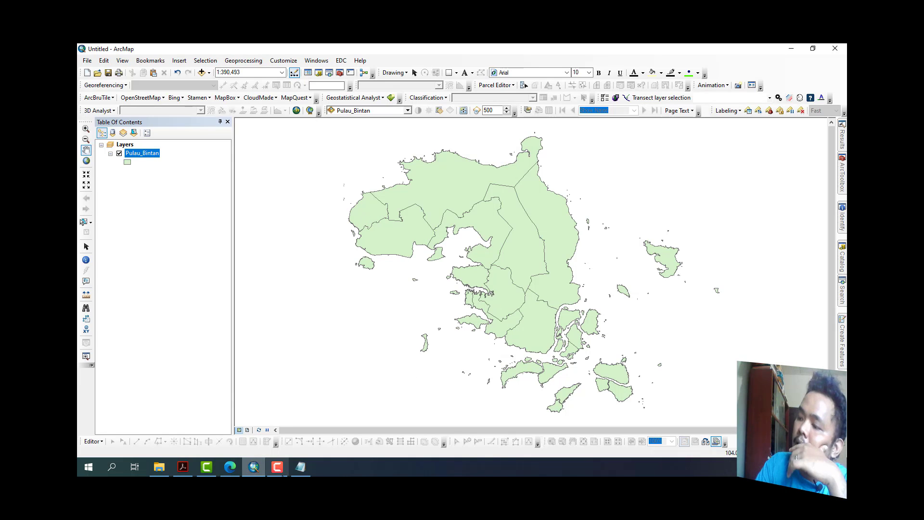
Minimise Notepad, ArcMap and the DataPetaUntukPraktikum folder window to return to the Copernicus dataset search in the browser.
{"action": "left_click", "coordinate": [294, 472]}
{"action": "left_click", "coordinate": [292, 472]}
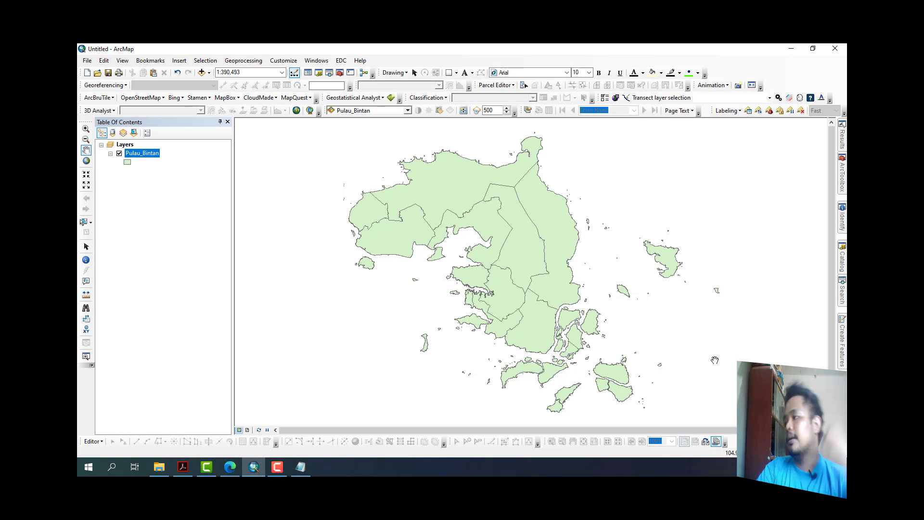
{"action": "left_click", "coordinate": [300, 467]}
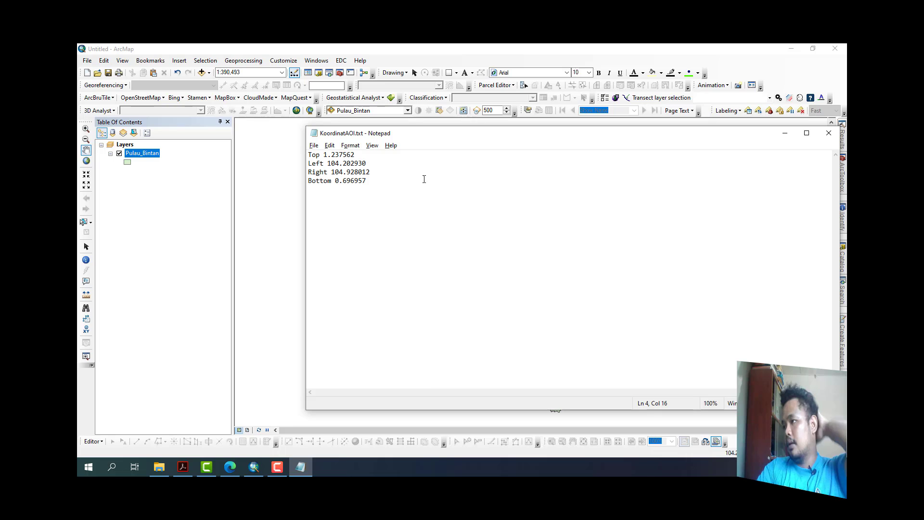
{"action": "left_click", "coordinate": [300, 466]}
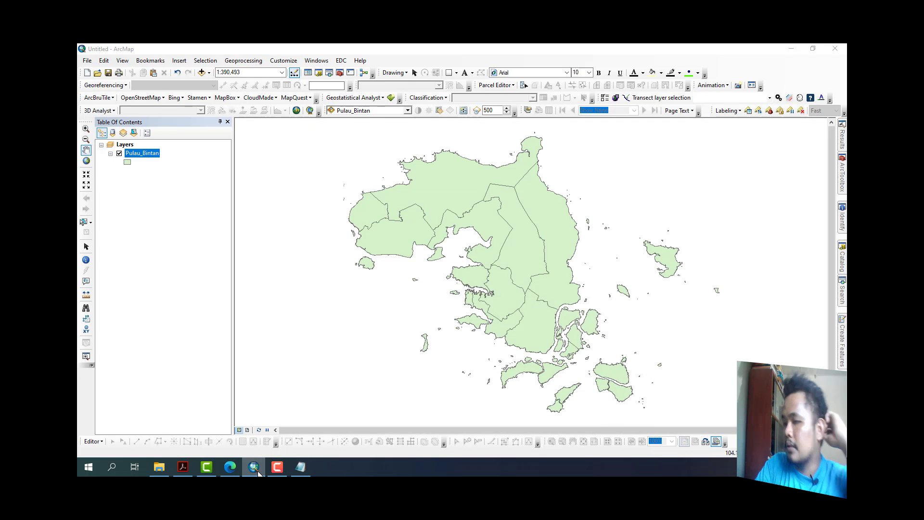
{"action": "left_click", "coordinate": [255, 467]}
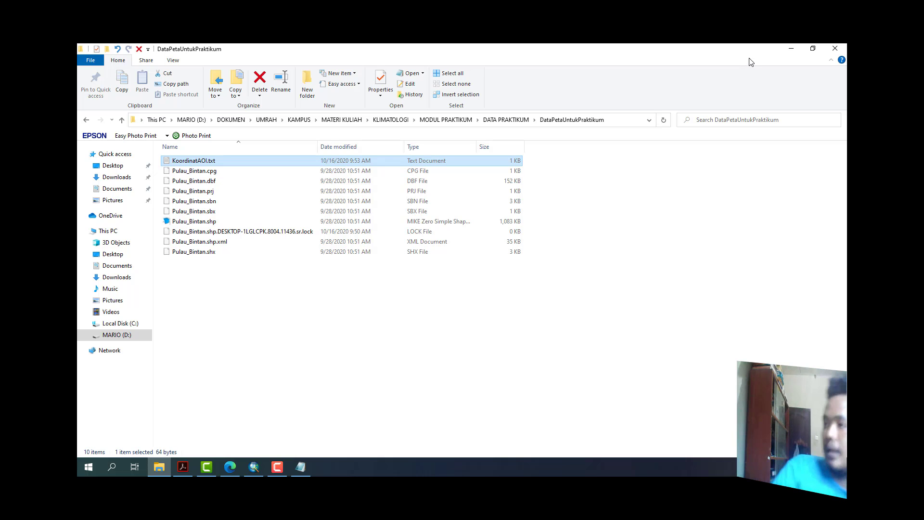
{"action": "left_click", "coordinate": [789, 49]}
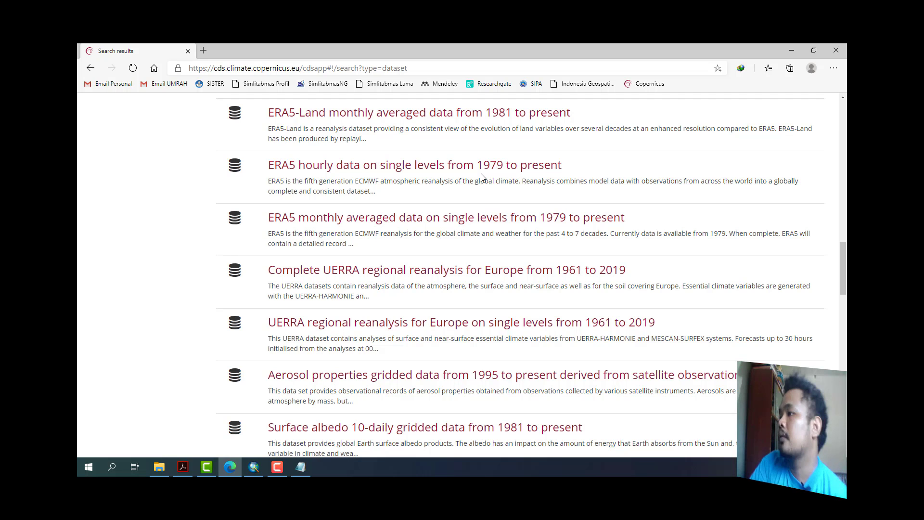
Open the dataset "ERA5 hourly data on single levels from 1979 to present" and go to its data download form.
{"action": "left_click", "coordinate": [431, 169]}
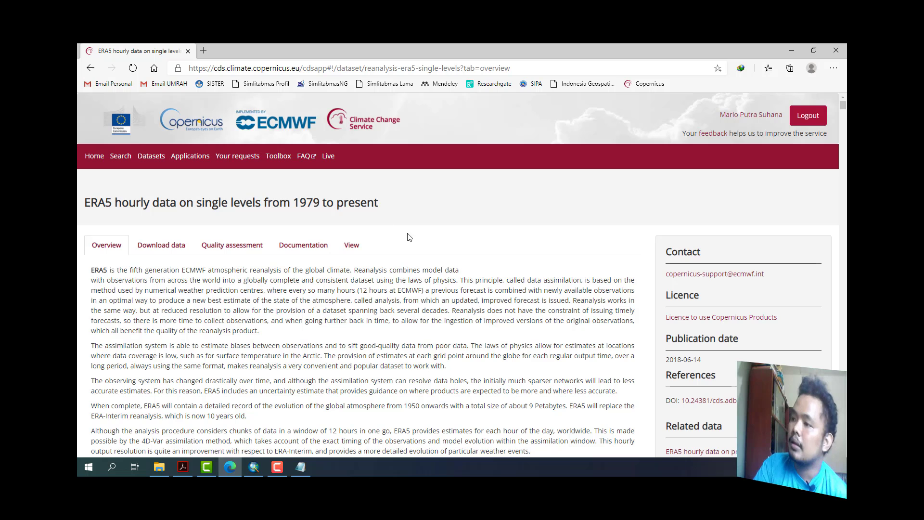
{"action": "scroll", "coordinate": [520, 208], "scroll_direction": "down", "scroll_amount": 2}
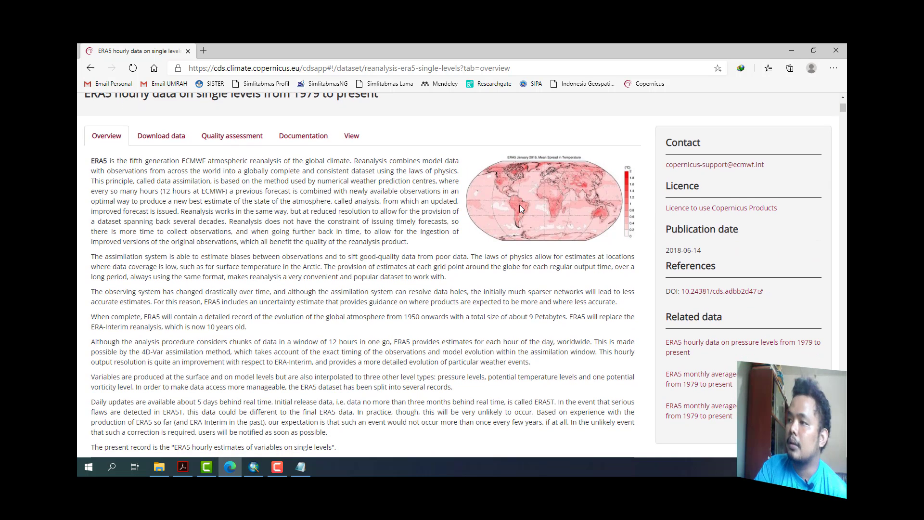
{"action": "left_click", "coordinate": [149, 139]}
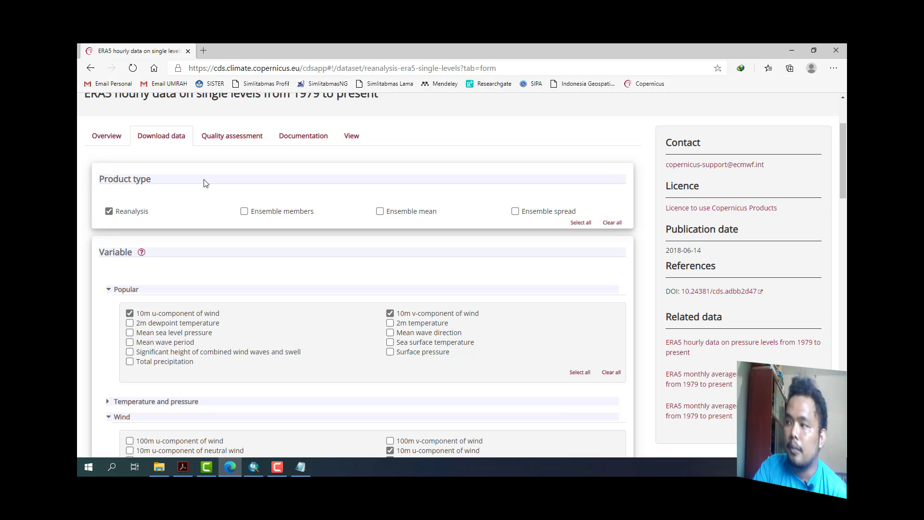
Review the product type options and collapse the Popular and Wind groups to survey the variable categories.
{"action": "scroll", "coordinate": [385, 231], "scroll_direction": "up", "scroll_amount": 2}
{"action": "scroll", "coordinate": [313, 246], "scroll_direction": "down", "scroll_amount": 4}
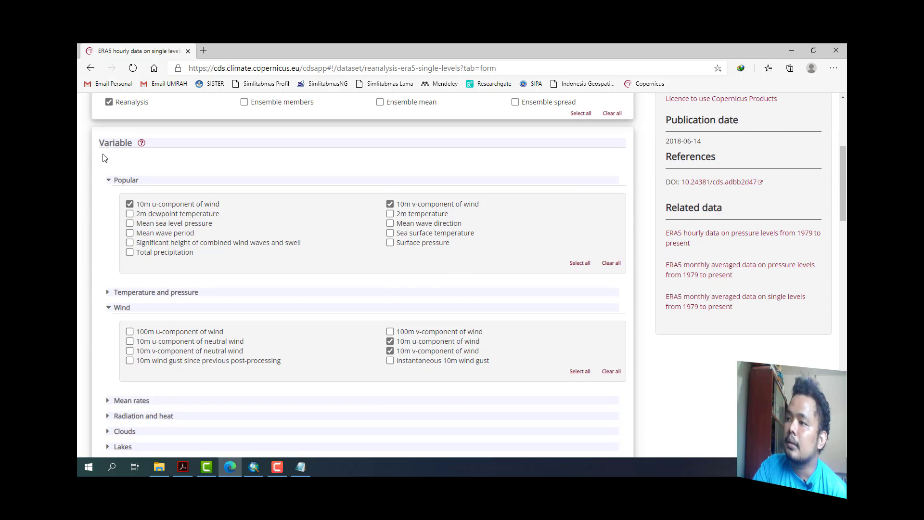
{"action": "scroll", "coordinate": [105, 159], "scroll_direction": "up", "scroll_amount": 3}
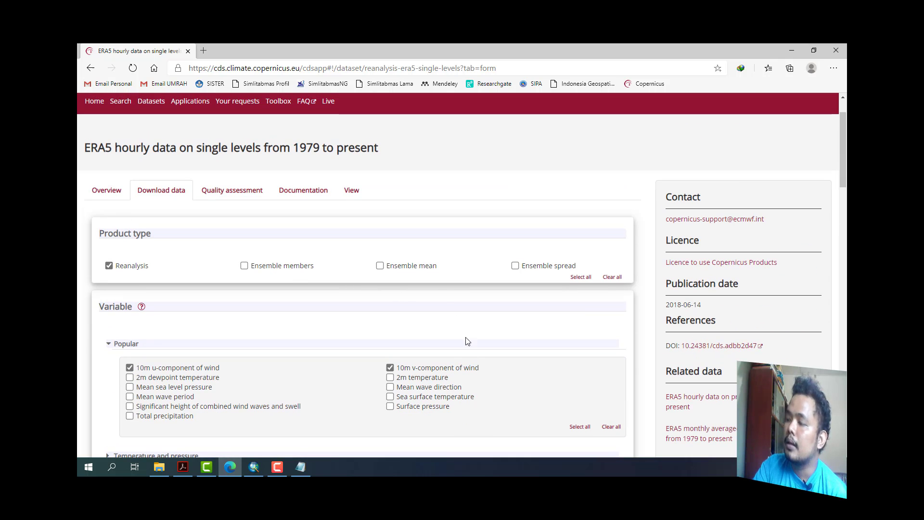
{"action": "scroll", "coordinate": [468, 373], "scroll_direction": "down", "scroll_amount": 2}
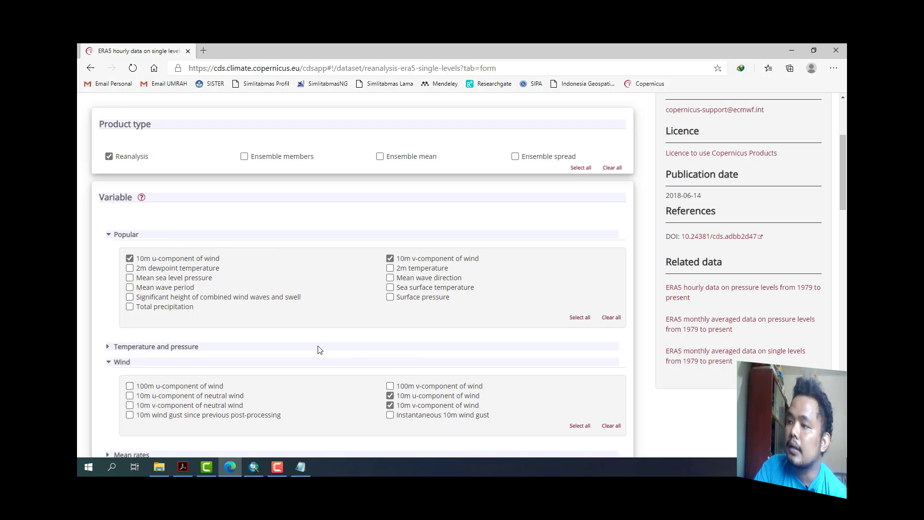
{"action": "scroll", "coordinate": [183, 169], "scroll_direction": "up", "scroll_amount": 3}
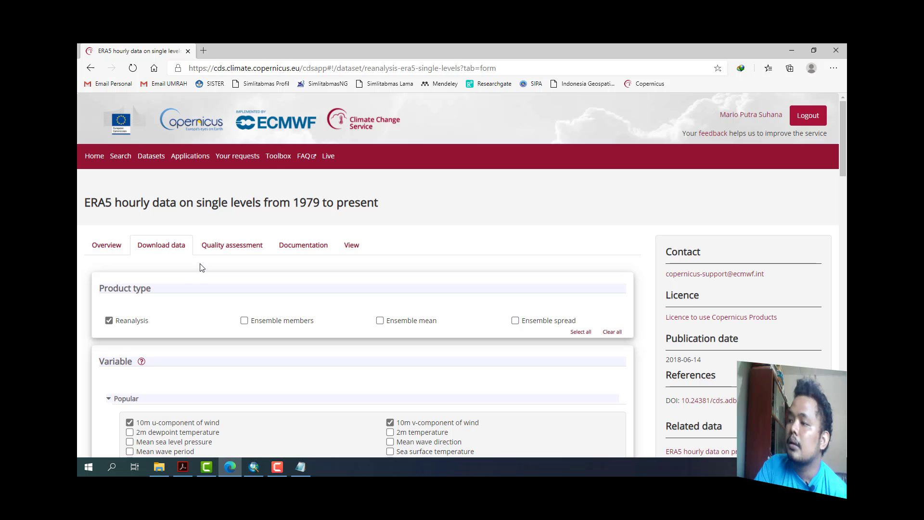
{"action": "scroll", "coordinate": [202, 266], "scroll_direction": "down", "scroll_amount": 3}
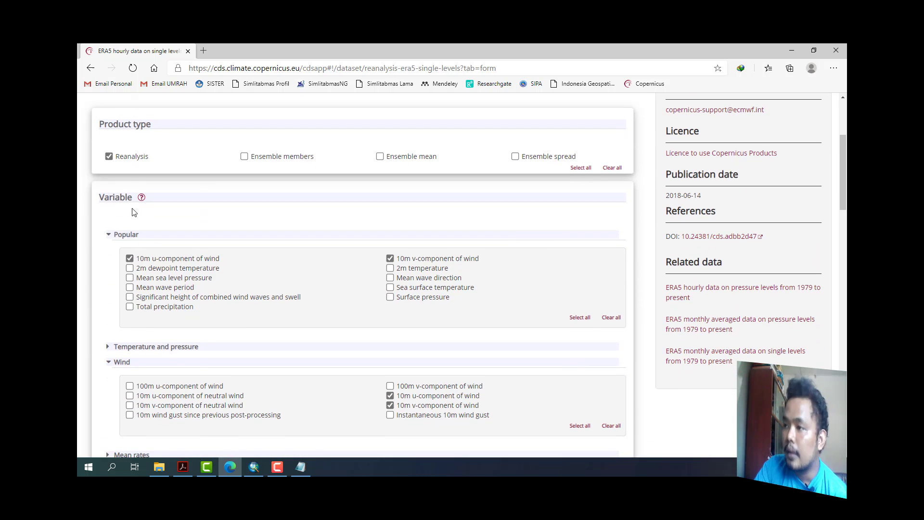
{"action": "left_click", "coordinate": [107, 235]}
{"action": "left_click", "coordinate": [109, 264]}
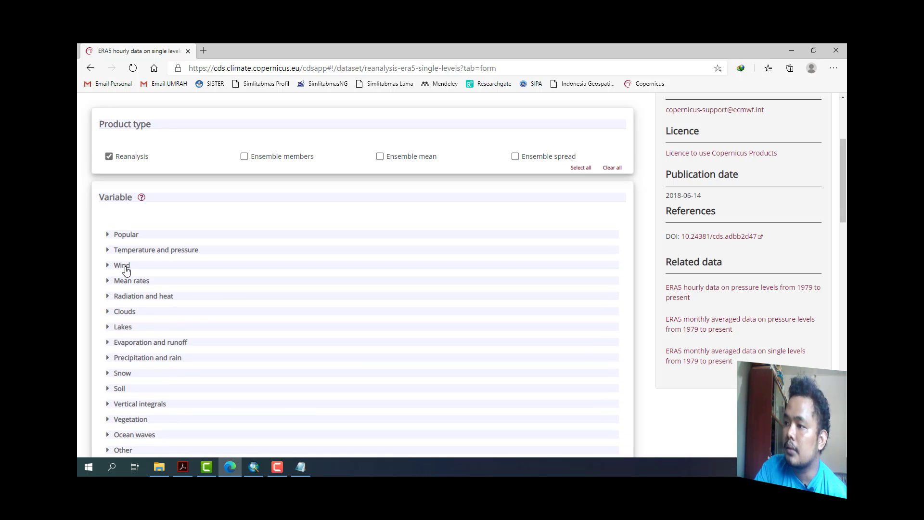
{"action": "scroll", "coordinate": [129, 267], "scroll_direction": "down", "scroll_amount": 3}
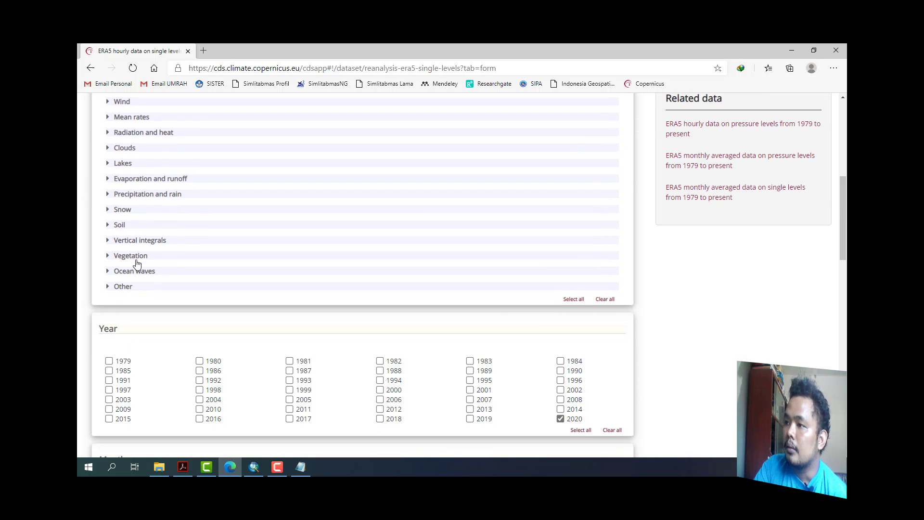
{"action": "scroll", "coordinate": [135, 262], "scroll_direction": "up", "scroll_amount": 2}
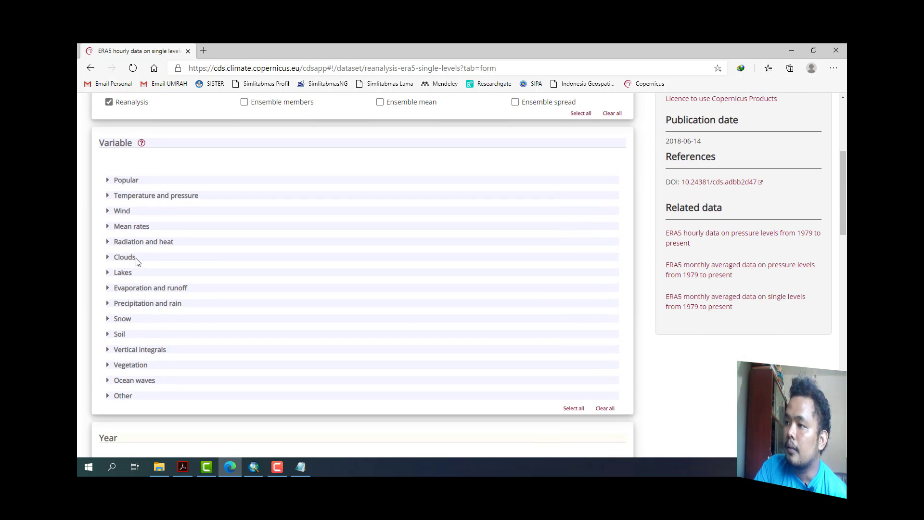
Examine the variables offered in the Popular, Temperature and pressure, and Wind groups, leaving the last two expanded.
{"action": "left_click", "coordinate": [108, 181]}
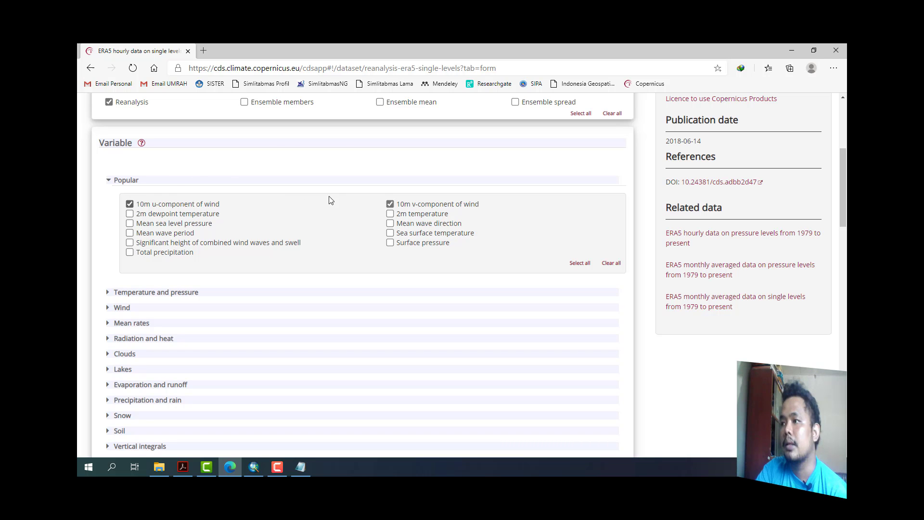
{"action": "left_click", "coordinate": [108, 182]}
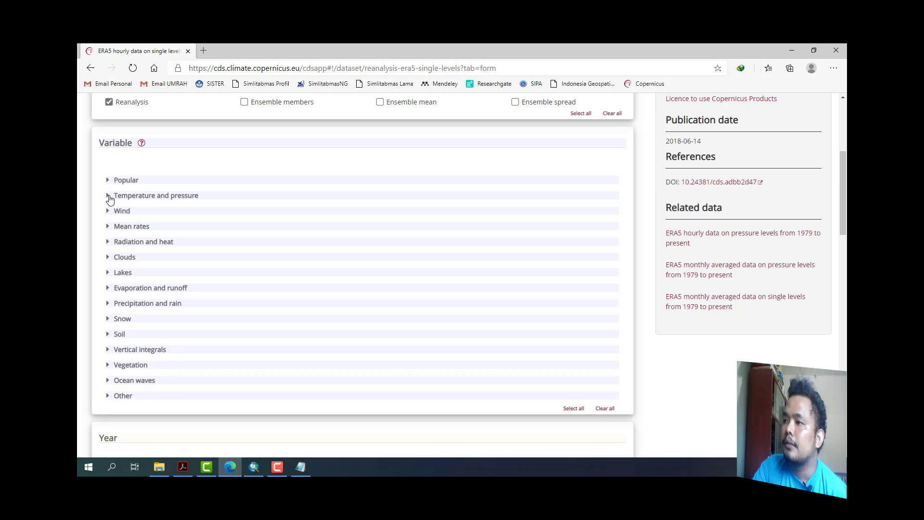
{"action": "left_click", "coordinate": [108, 195]}
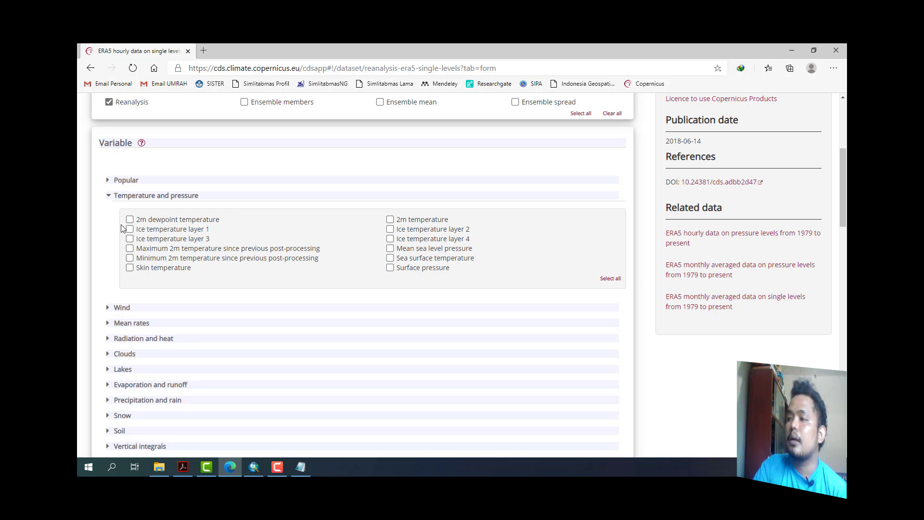
{"action": "left_click", "coordinate": [108, 308]}
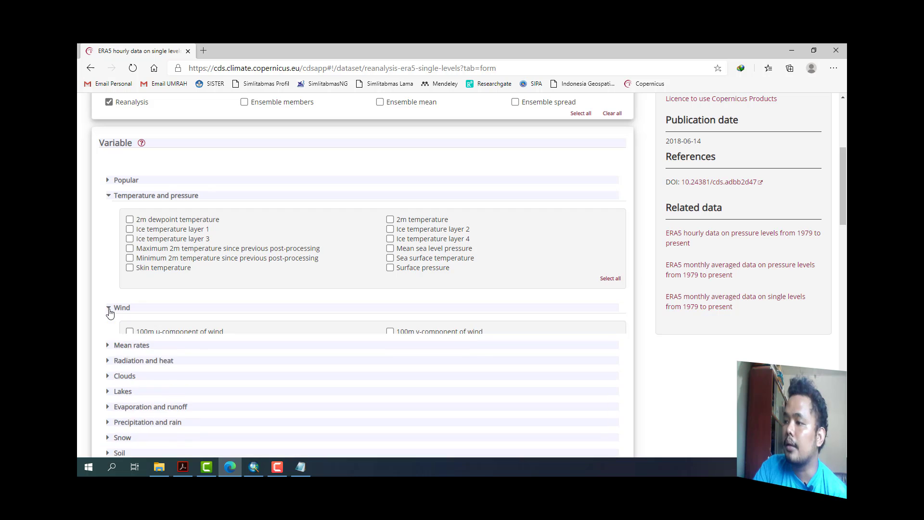
Examine the variables in the Radiation and heat, Clouds, and Evaporation and runoff groups, collapsing each one after viewing.
{"action": "scroll", "coordinate": [144, 288], "scroll_direction": "down", "scroll_amount": 3}
{"action": "left_click", "coordinate": [108, 251]}
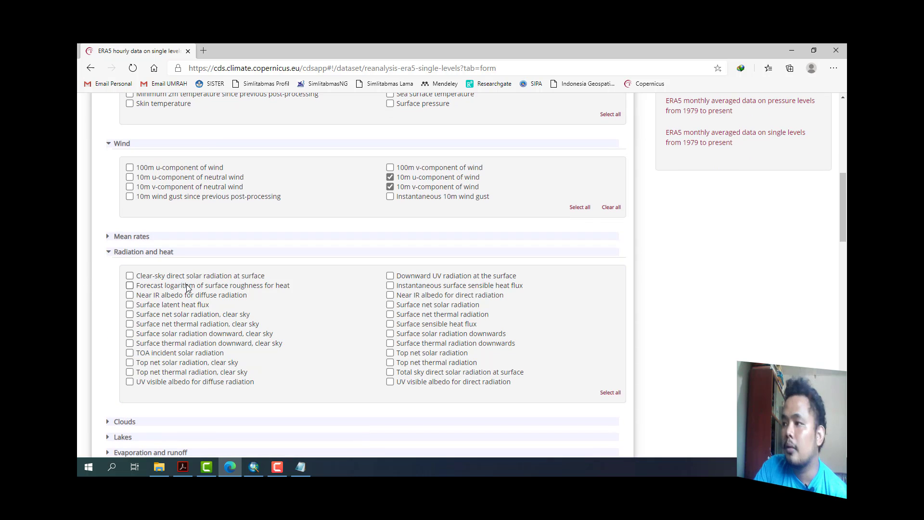
{"action": "left_click", "coordinate": [109, 251]}
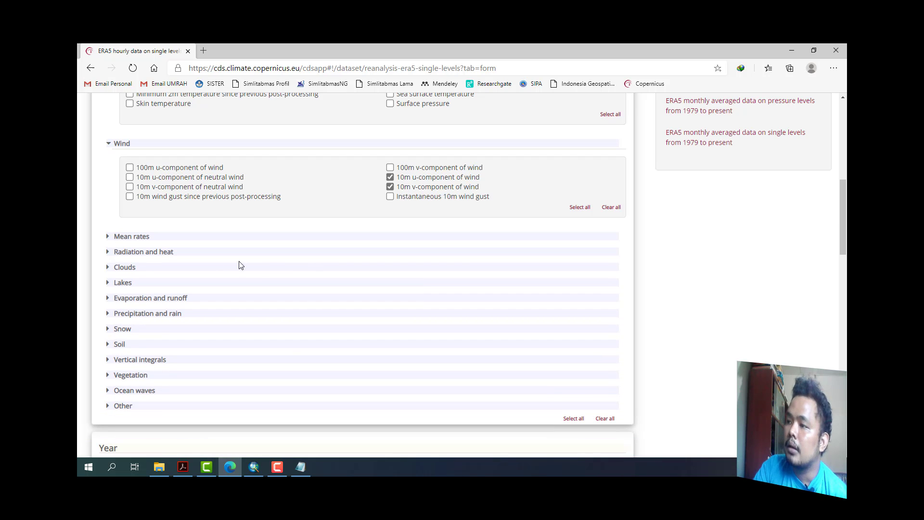
{"action": "left_click", "coordinate": [109, 268]}
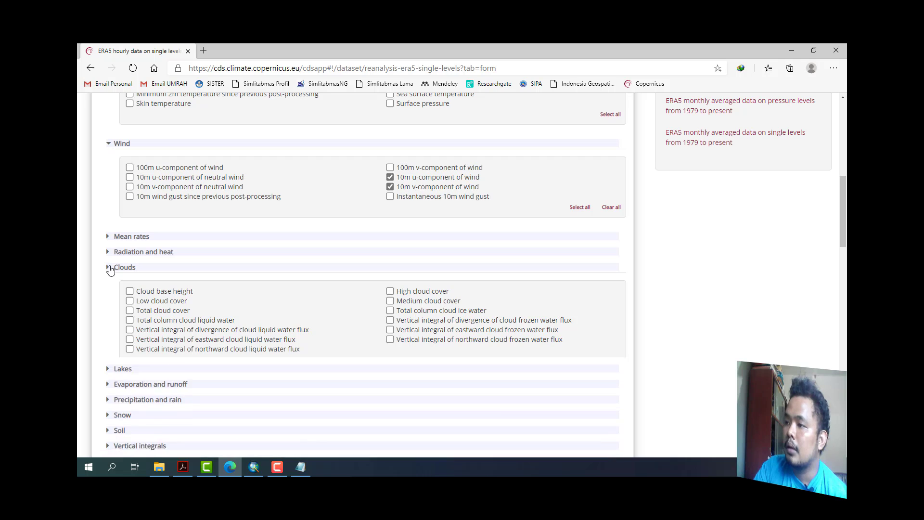
{"action": "left_click", "coordinate": [109, 268]}
{"action": "left_click", "coordinate": [108, 301]}
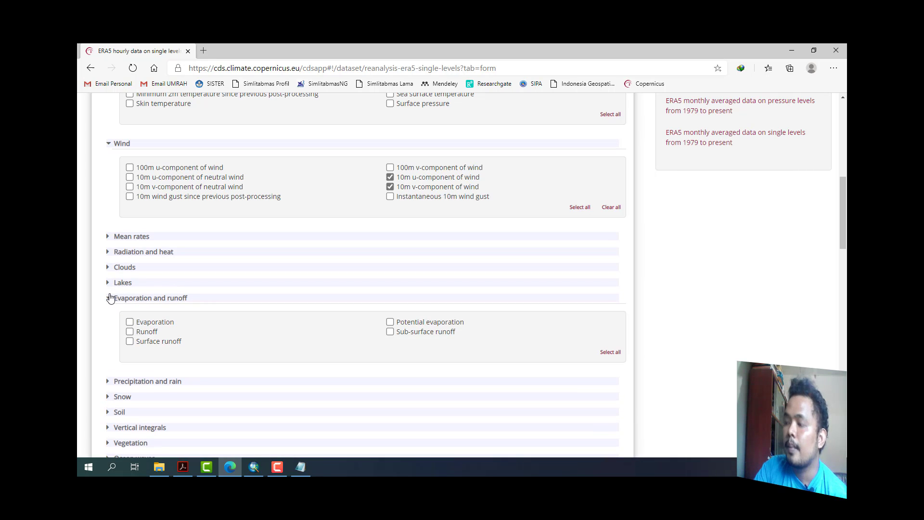
{"action": "left_click", "coordinate": [108, 298]}
{"action": "scroll", "coordinate": [227, 268], "scroll_direction": "down", "scroll_amount": 1}
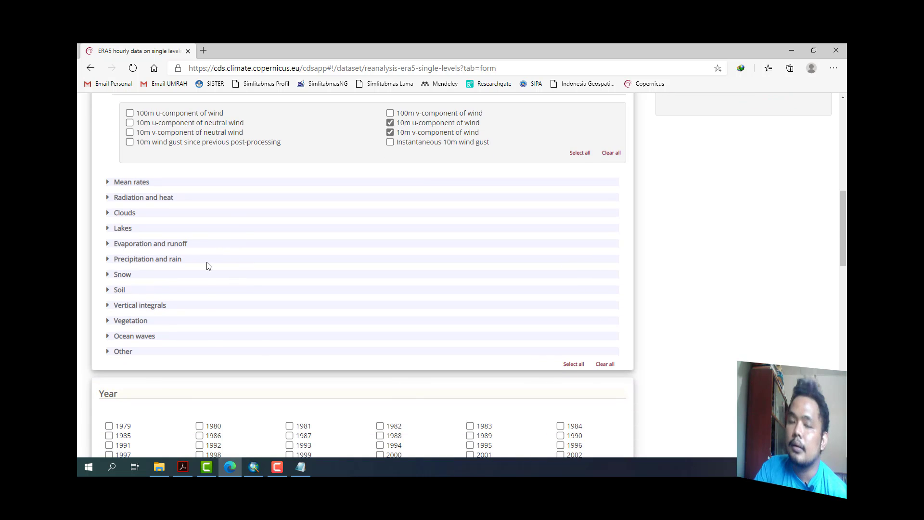
Examine the variables in the Snow and the Precipitation and rain groups, collapsing each one after viewing.
{"action": "left_click", "coordinate": [108, 278]}
{"action": "left_click", "coordinate": [108, 279]}
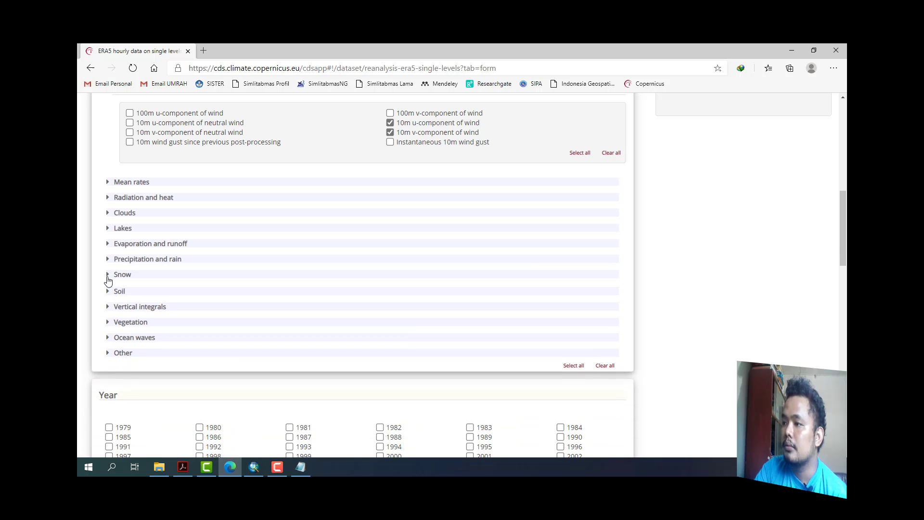
{"action": "left_click", "coordinate": [107, 261]}
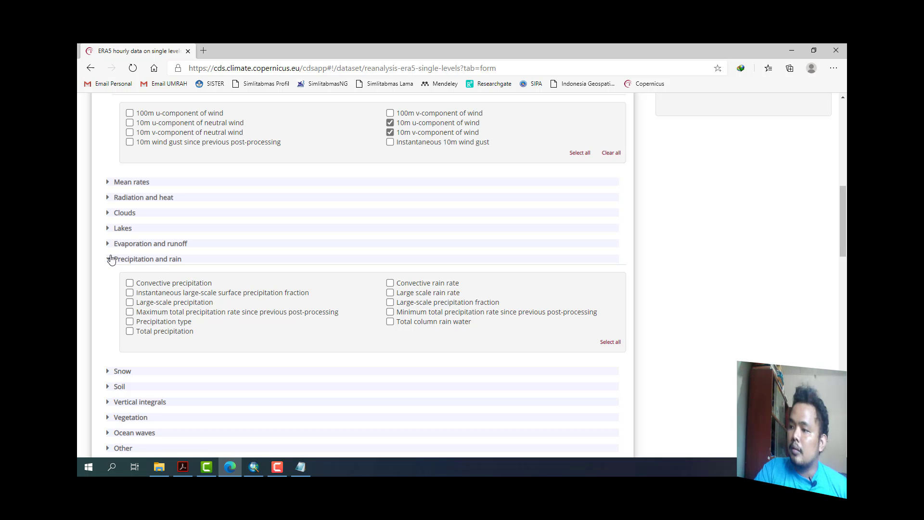
{"action": "left_click", "coordinate": [109, 259]}
Expand the Ocean waves group, read through its wave variables, and collapse it again.
{"action": "left_click", "coordinate": [107, 336]}
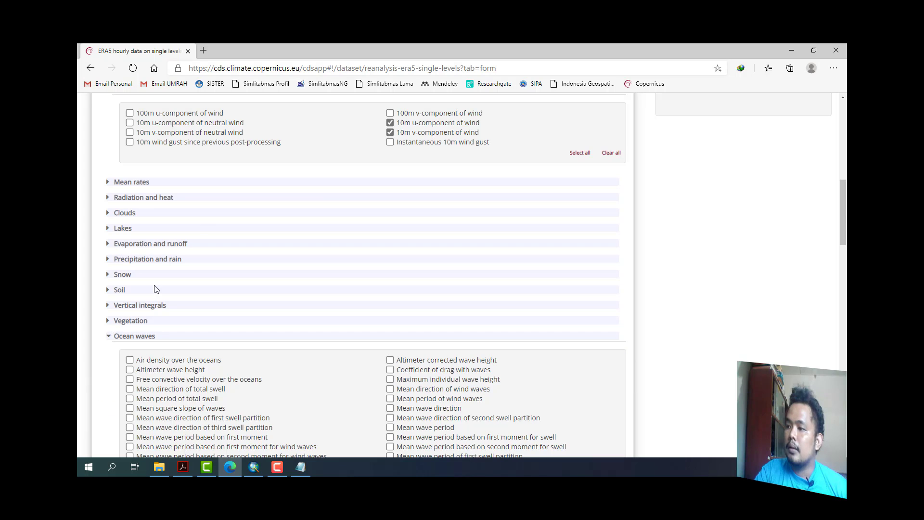
{"action": "scroll", "coordinate": [202, 219], "scroll_direction": "down", "scroll_amount": 3}
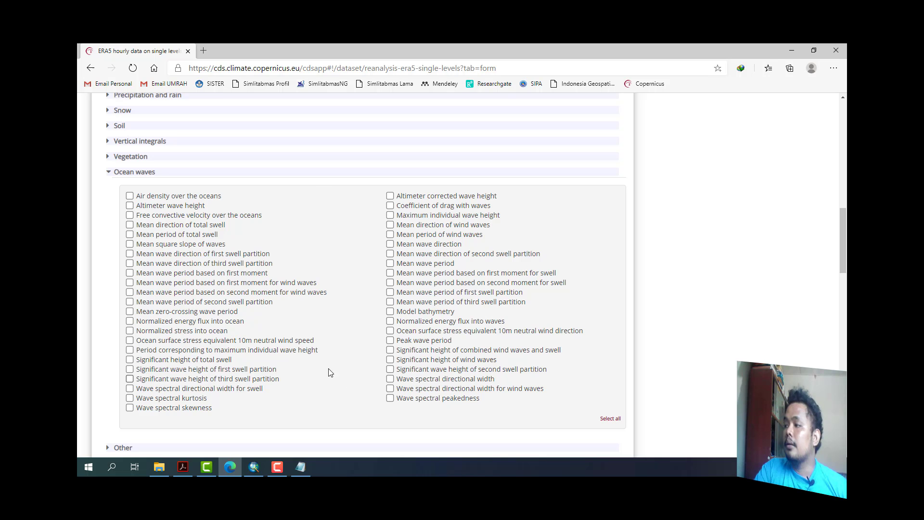
{"action": "scroll", "coordinate": [206, 237], "scroll_direction": "down", "scroll_amount": 1}
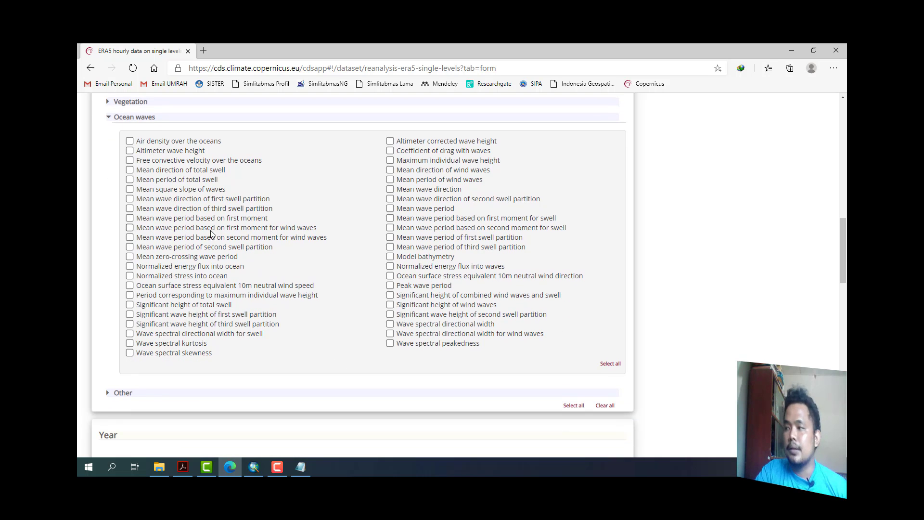
{"action": "scroll", "coordinate": [212, 233], "scroll_direction": "down", "scroll_amount": 4}
{"action": "scroll", "coordinate": [215, 233], "scroll_direction": "up", "scroll_amount": 3}
{"action": "scroll", "coordinate": [213, 233], "scroll_direction": "up", "scroll_amount": 5}
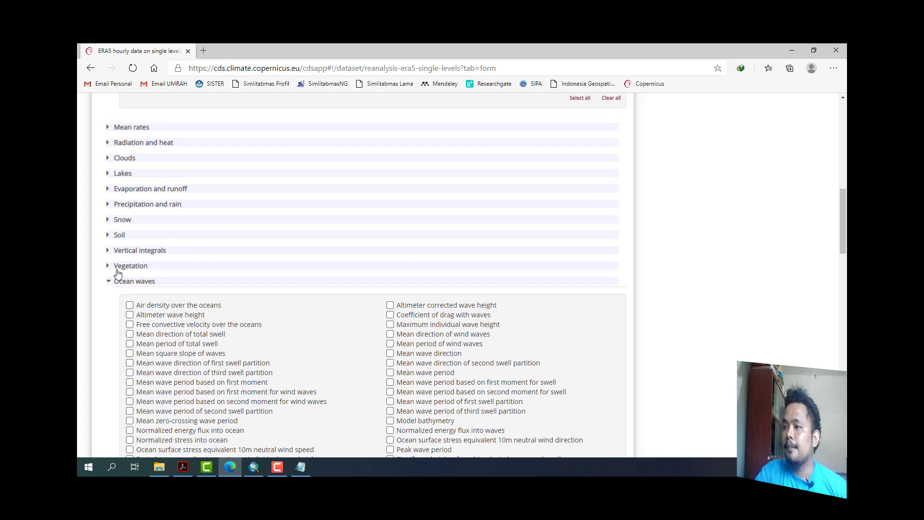
{"action": "left_click", "coordinate": [111, 283]}
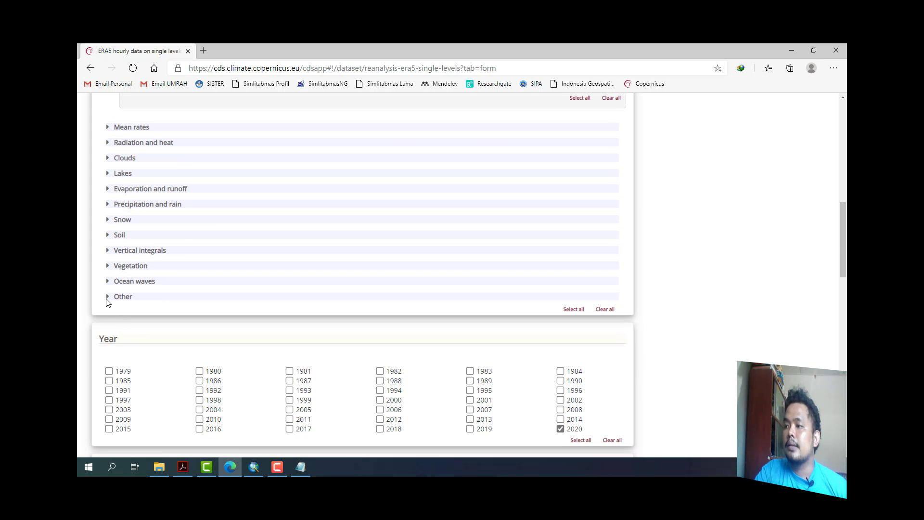
Look through the variables in the Other group and collapse it again.
{"action": "left_click", "coordinate": [108, 299]}
{"action": "scroll", "coordinate": [277, 255], "scroll_direction": "down", "scroll_amount": 2}
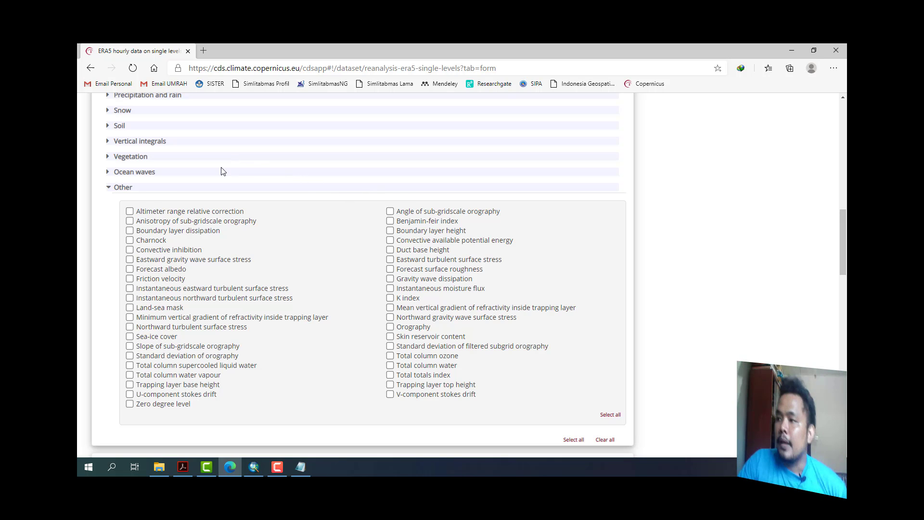
{"action": "left_click", "coordinate": [111, 192]}
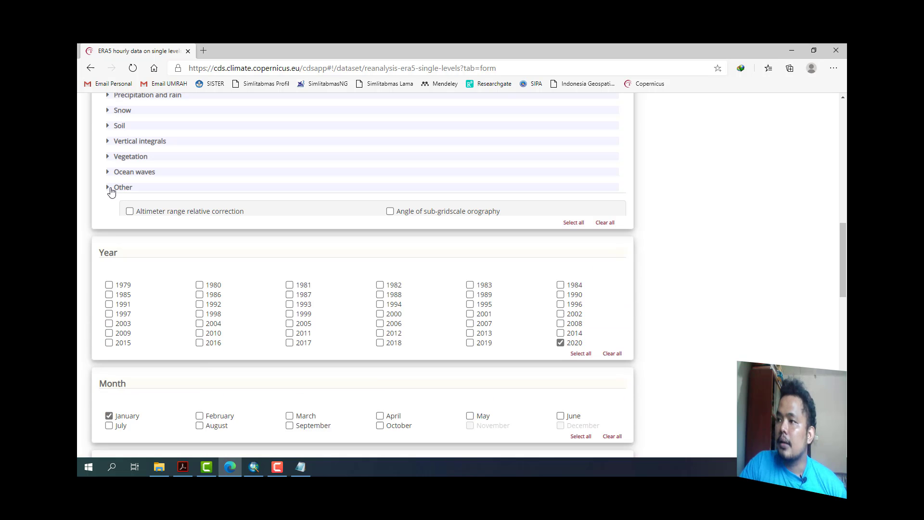
Collapse the Temperature and pressure group, leaving only Wind expanded to review the chosen 10m u- and v-components of wind.
{"action": "scroll", "coordinate": [182, 216], "scroll_direction": "up", "scroll_amount": 5}
{"action": "scroll", "coordinate": [197, 219], "scroll_direction": "down", "scroll_amount": 3}
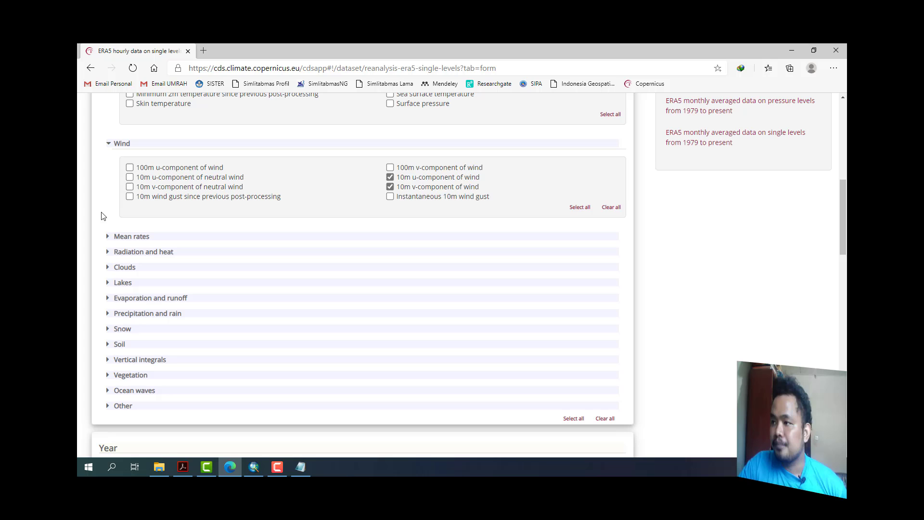
{"action": "left_click", "coordinate": [108, 144]}
{"action": "scroll", "coordinate": [140, 207], "scroll_direction": "up", "scroll_amount": 5}
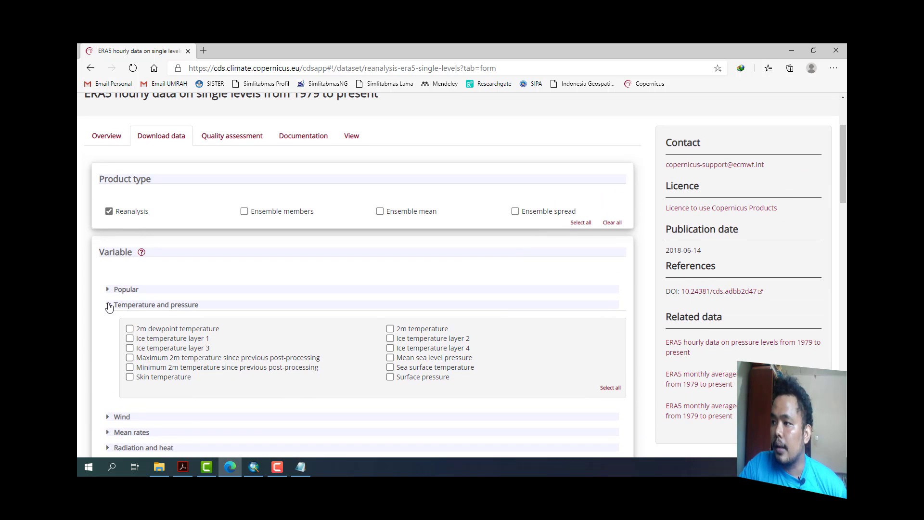
{"action": "left_click", "coordinate": [108, 304]}
{"action": "scroll", "coordinate": [108, 244], "scroll_direction": "down", "scroll_amount": 2}
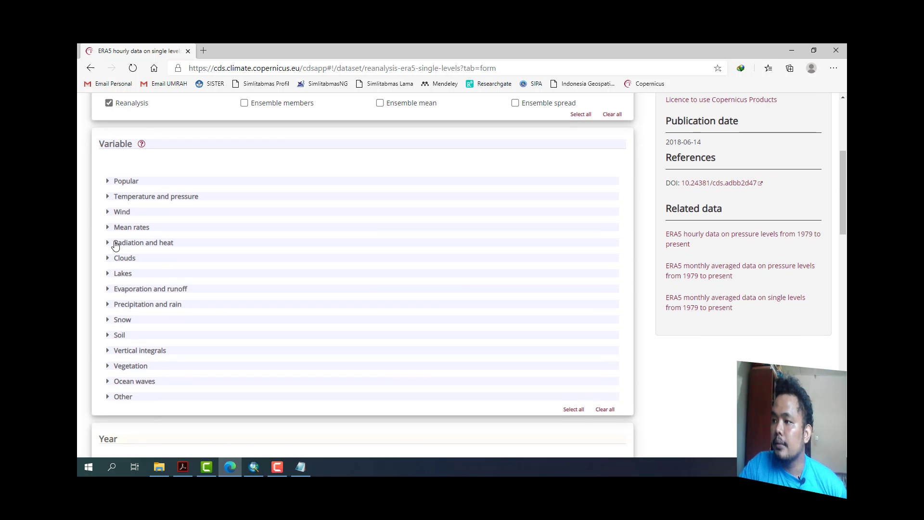
{"action": "left_click", "coordinate": [108, 210]}
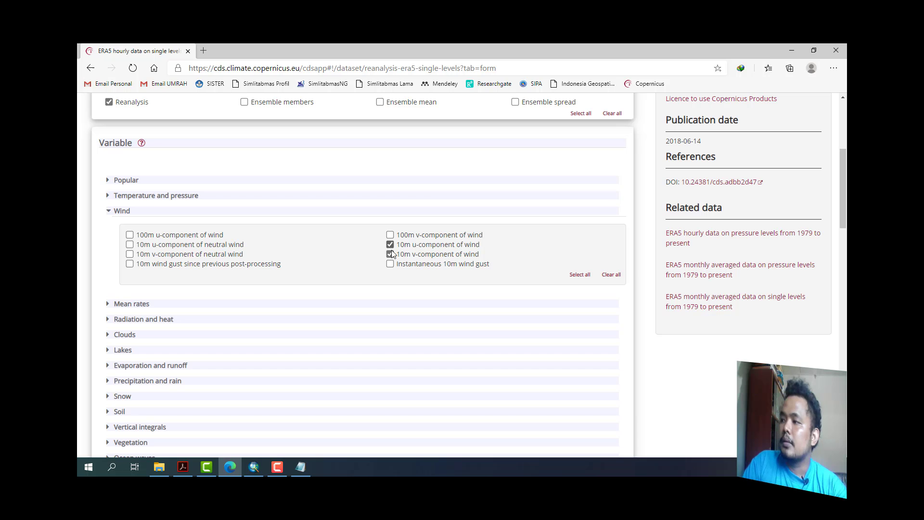
Try deselecting 2020 and selecting every available year, then restore the year selection to 2020 only.
{"action": "scroll", "coordinate": [293, 186], "scroll_direction": "down", "scroll_amount": 6}
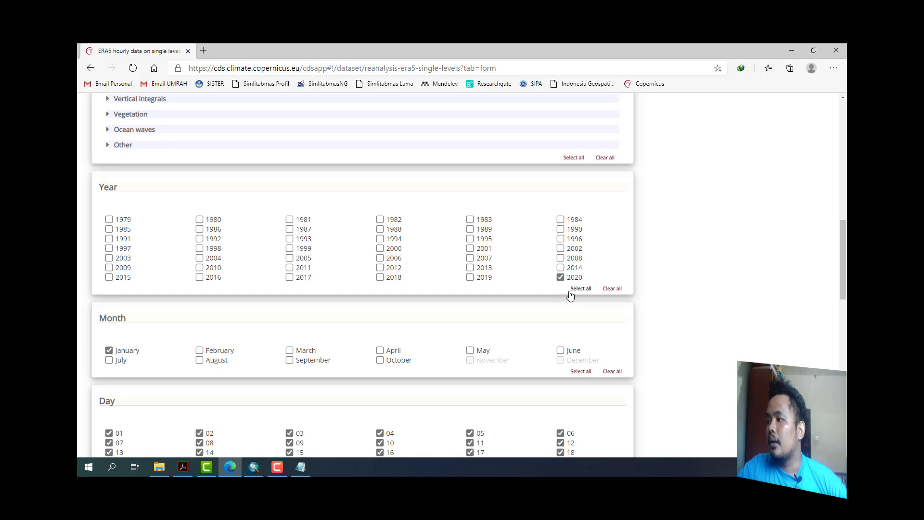
{"action": "left_click", "coordinate": [560, 277]}
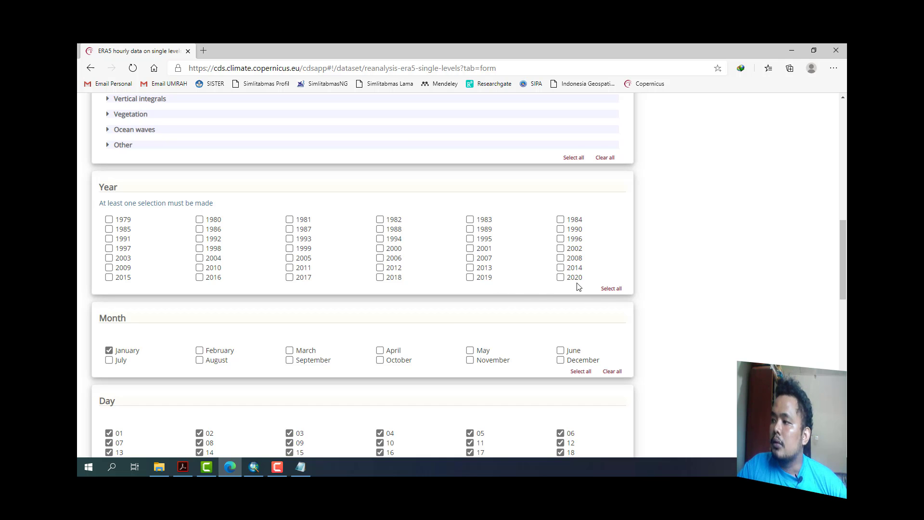
{"action": "left_click", "coordinate": [561, 277]}
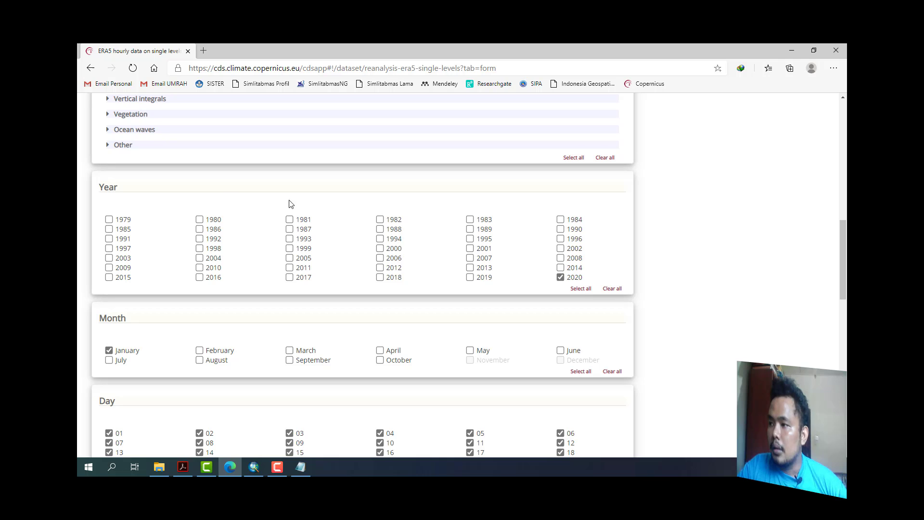
{"action": "left_click", "coordinate": [583, 289]}
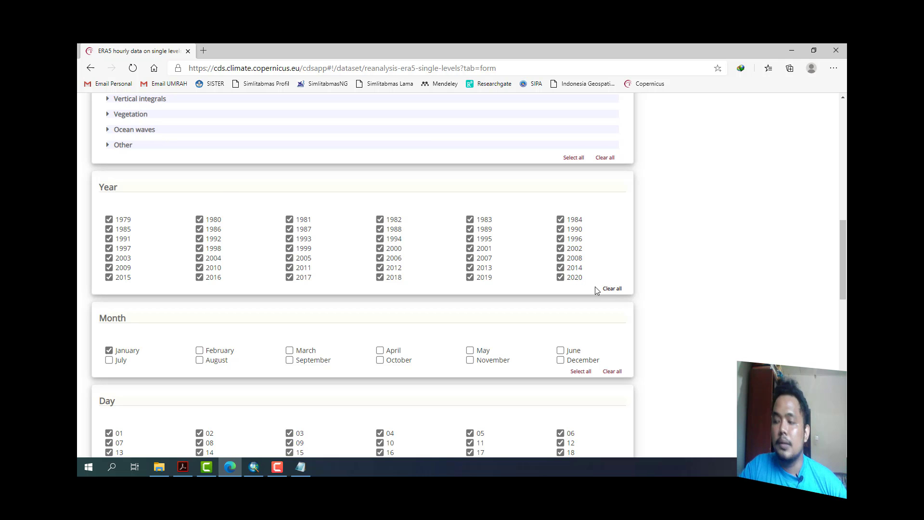
{"action": "left_click", "coordinate": [595, 287]}
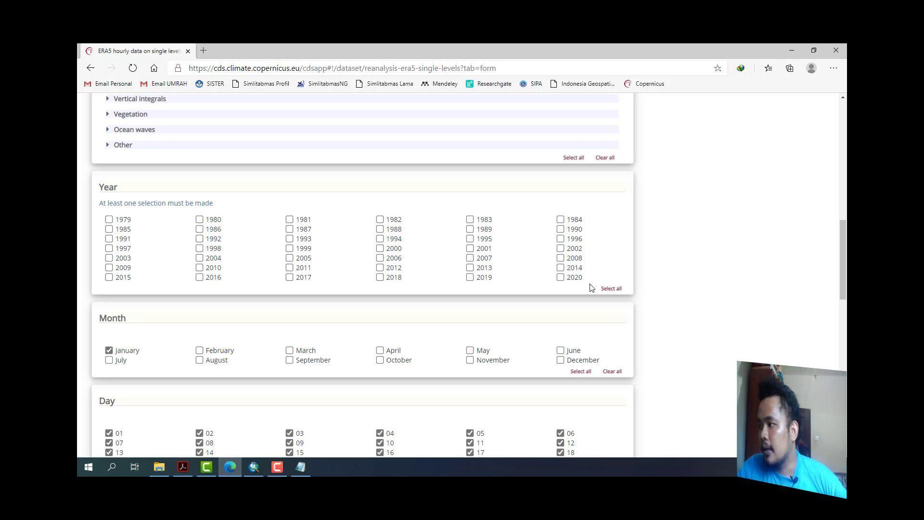
{"action": "left_click", "coordinate": [561, 278]}
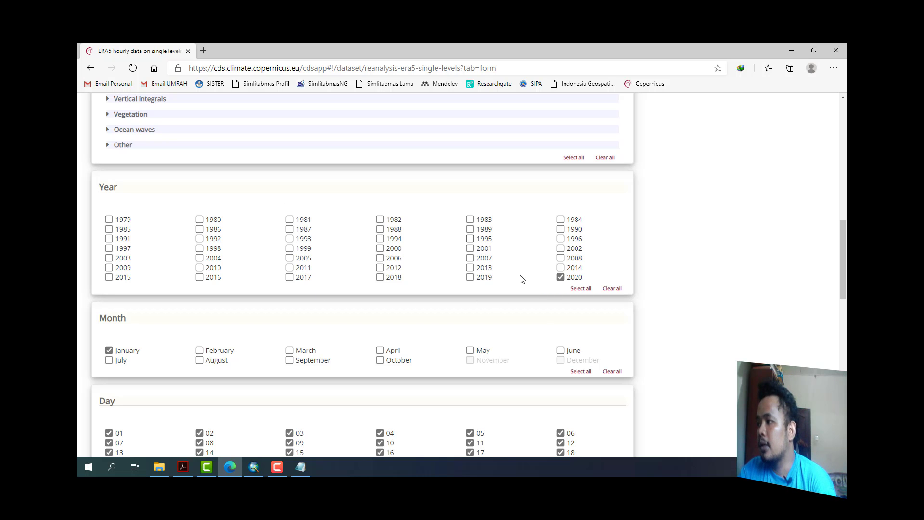
Select all days from 01 to 31 for the January 2020 download.
{"action": "scroll", "coordinate": [340, 227], "scroll_direction": "down", "scroll_amount": 3}
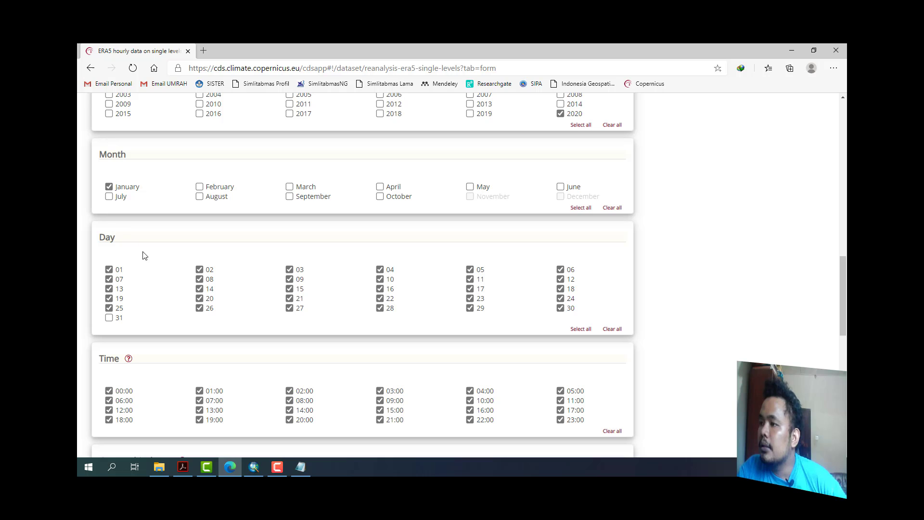
{"action": "left_click", "coordinate": [573, 330]}
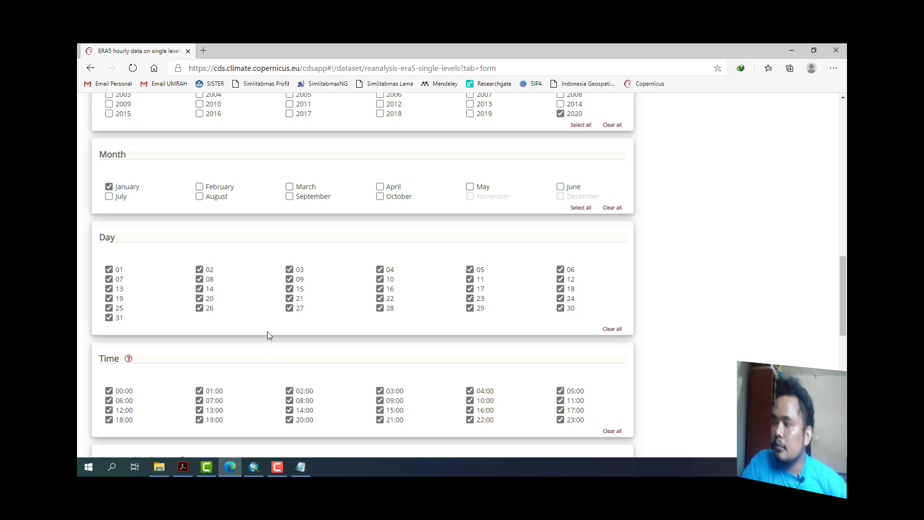
{"action": "scroll", "coordinate": [267, 332], "scroll_direction": "down", "scroll_amount": 2}
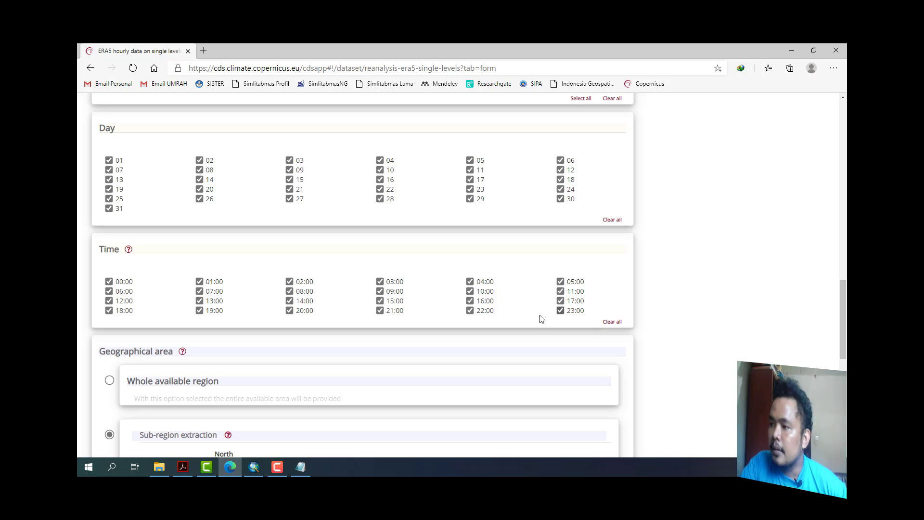
Try the Whole available region option for the geographical area, then switch back to Sub-region extraction.
{"action": "scroll", "coordinate": [444, 317], "scroll_direction": "down", "scroll_amount": 2}
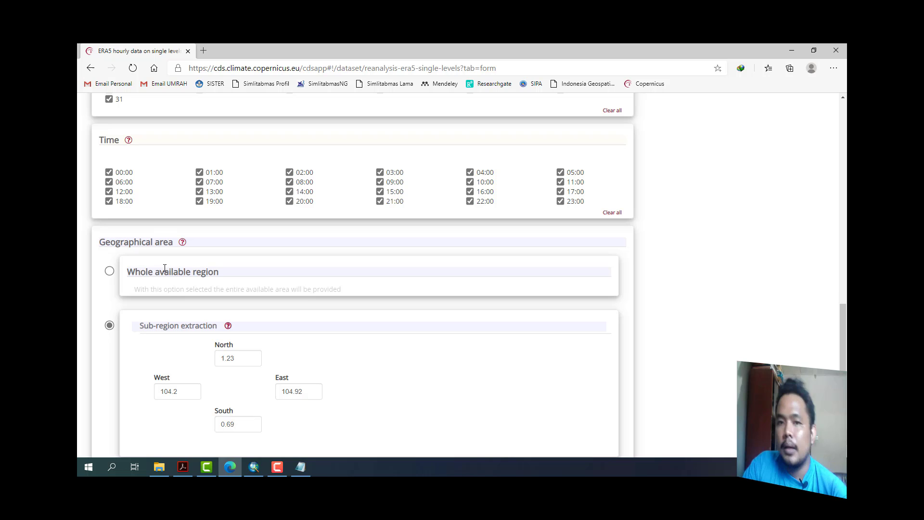
{"action": "left_click", "coordinate": [109, 272]}
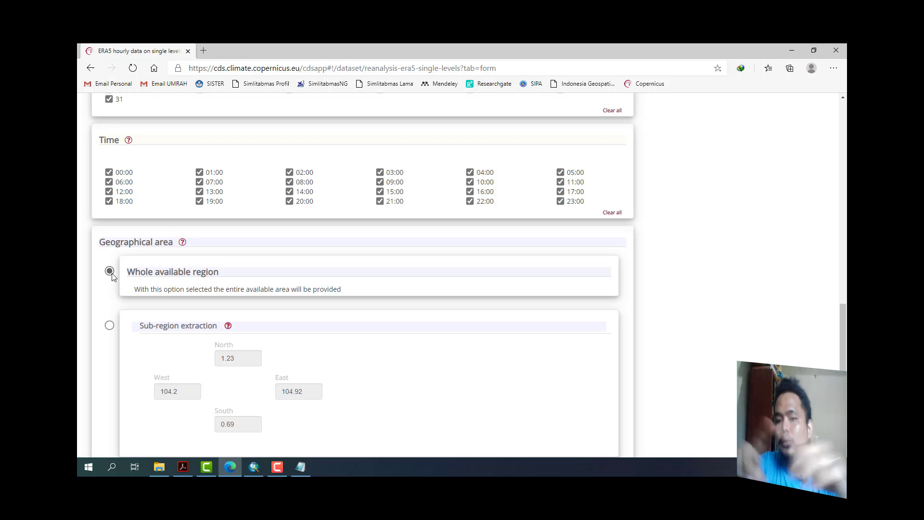
{"action": "scroll", "coordinate": [296, 213], "scroll_direction": "up", "scroll_amount": 6}
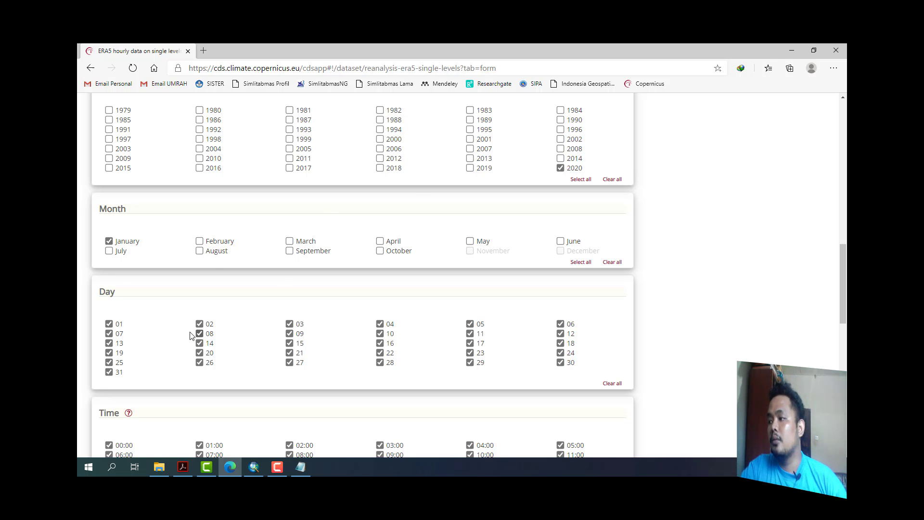
{"action": "scroll", "coordinate": [347, 310], "scroll_direction": "down", "scroll_amount": 7}
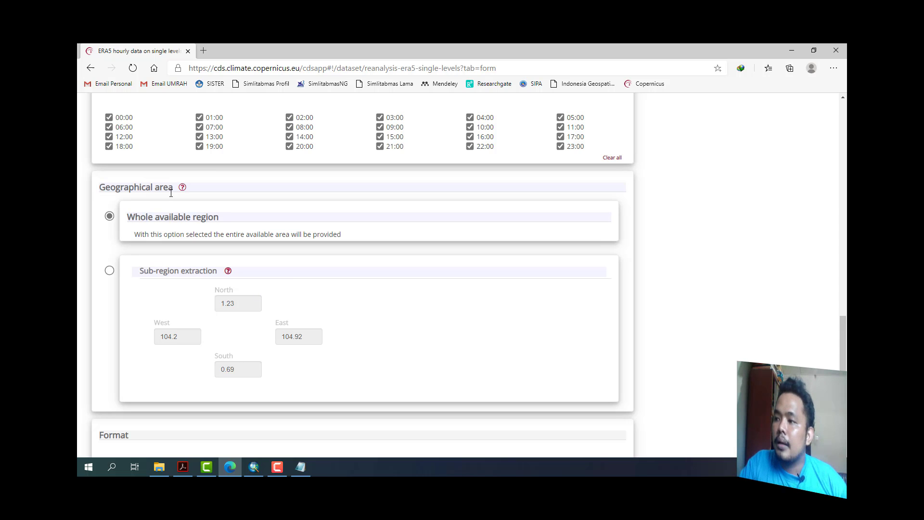
{"action": "left_click", "coordinate": [110, 271]}
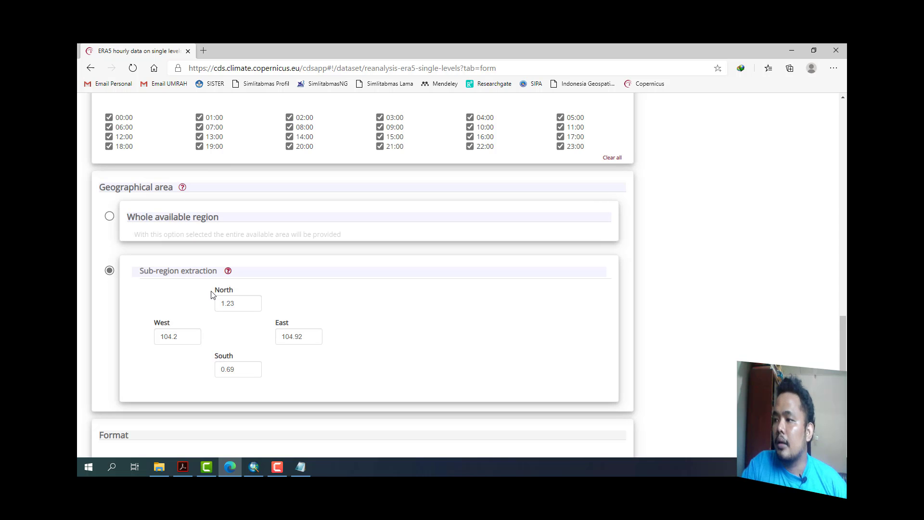
Check the North, West, South and East values of the sub-region extraction.
{"action": "left_click_drag", "start_coordinate": [235, 304], "coordinate": [217, 305]}
{"action": "left_click_drag", "start_coordinate": [185, 336], "coordinate": [146, 340]}
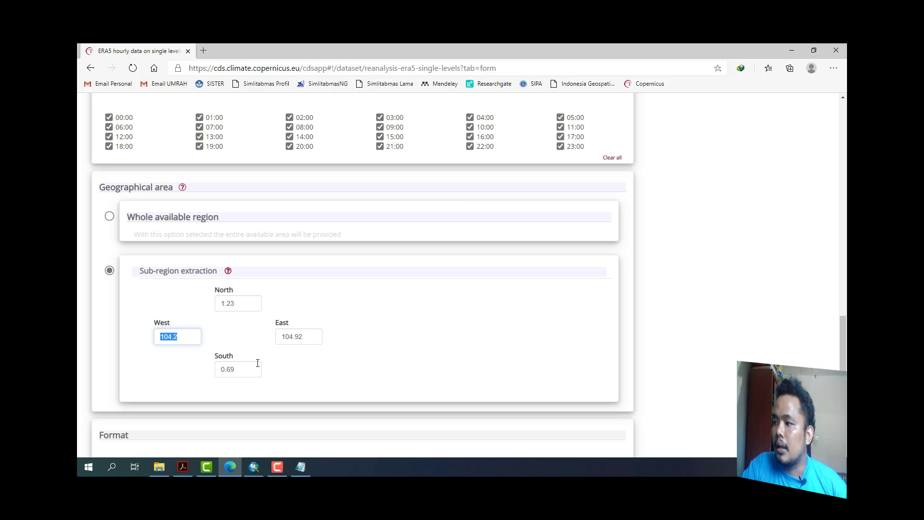
{"action": "left_click_drag", "start_coordinate": [218, 369], "coordinate": [254, 359]}
{"action": "left_click_drag", "start_coordinate": [290, 333], "coordinate": [181, 333]}
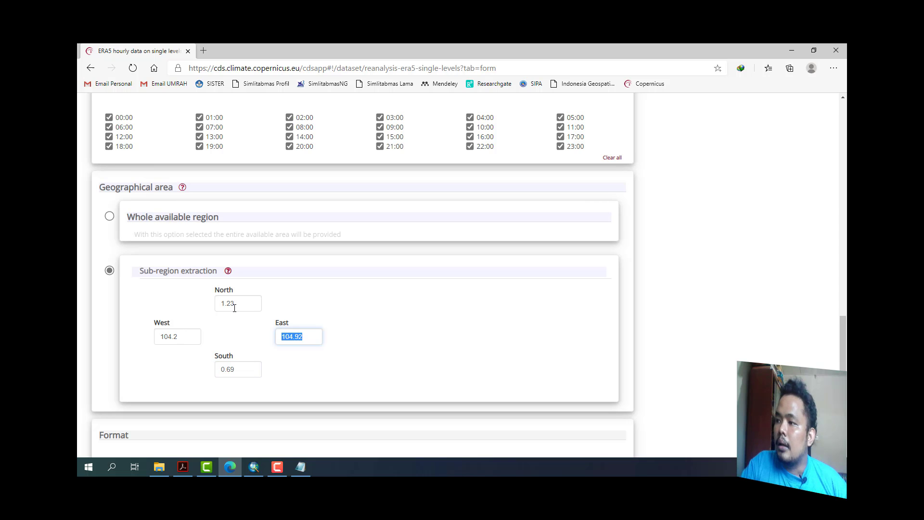
{"action": "left_click_drag", "start_coordinate": [235, 304], "coordinate": [220, 305]}
{"action": "key", "text": "ctrl+c"}
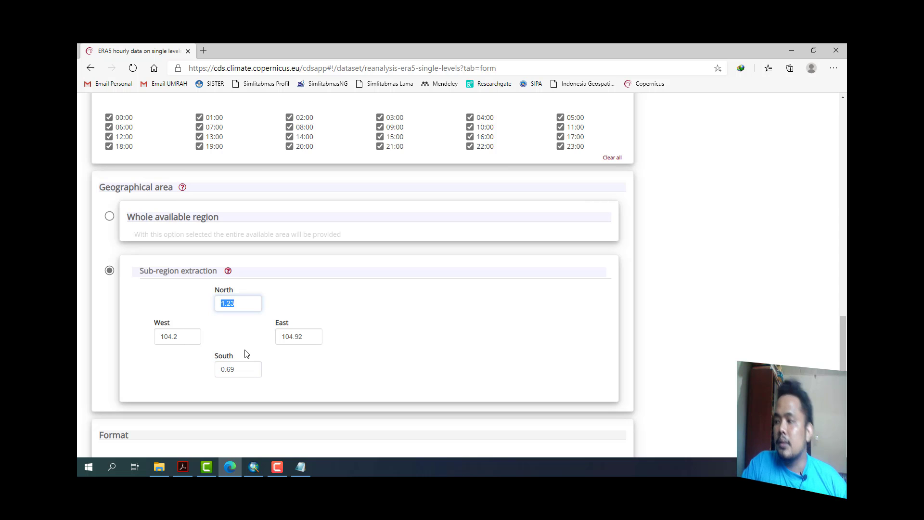
{"action": "left_click", "coordinate": [219, 324]}
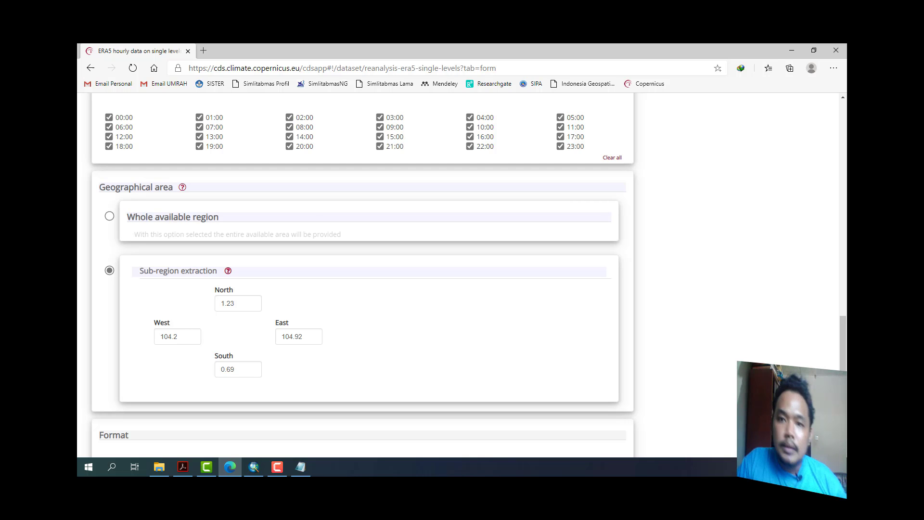
Bring up KoordinatAOI.txt in Notepad, highlight its Top coordinate, and set the sub-region's North limit to 1.23 in the download form.
{"action": "left_click", "coordinate": [300, 467]}
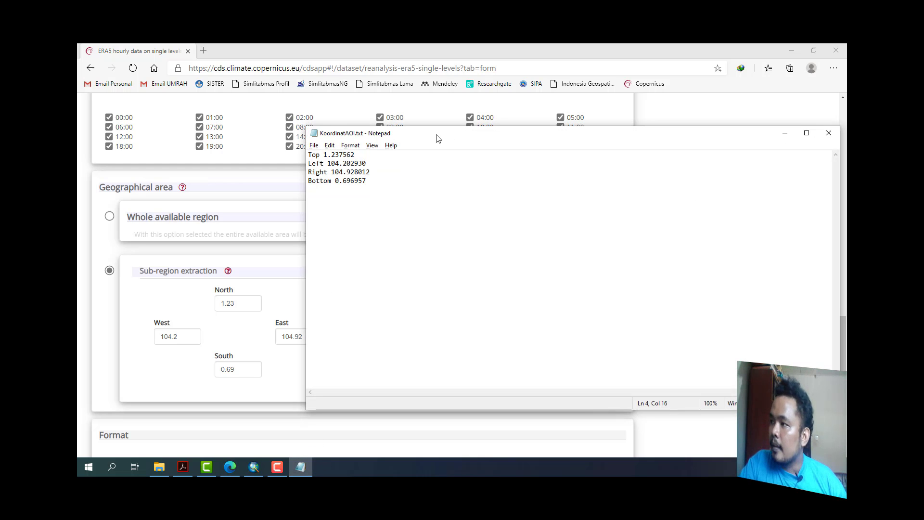
{"action": "left_click_drag", "start_coordinate": [438, 139], "coordinate": [511, 95]}
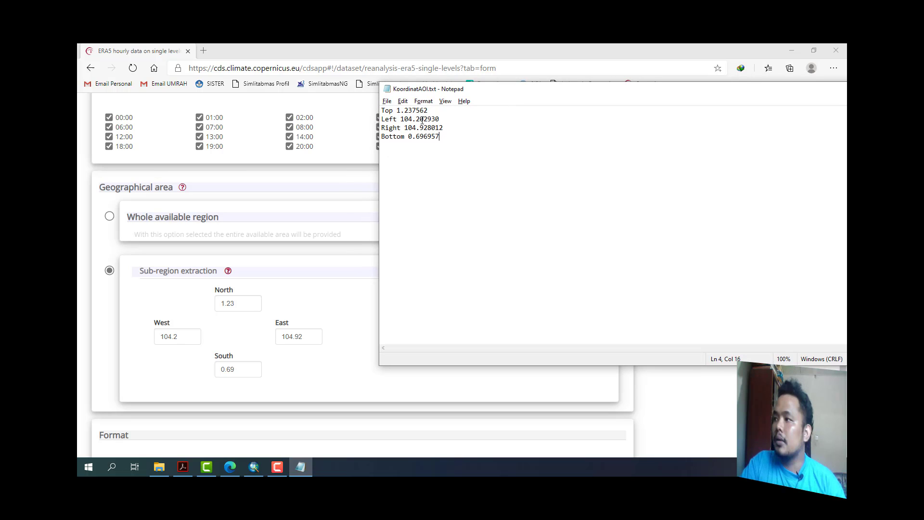
{"action": "left_click_drag", "start_coordinate": [397, 110], "coordinate": [428, 111]}
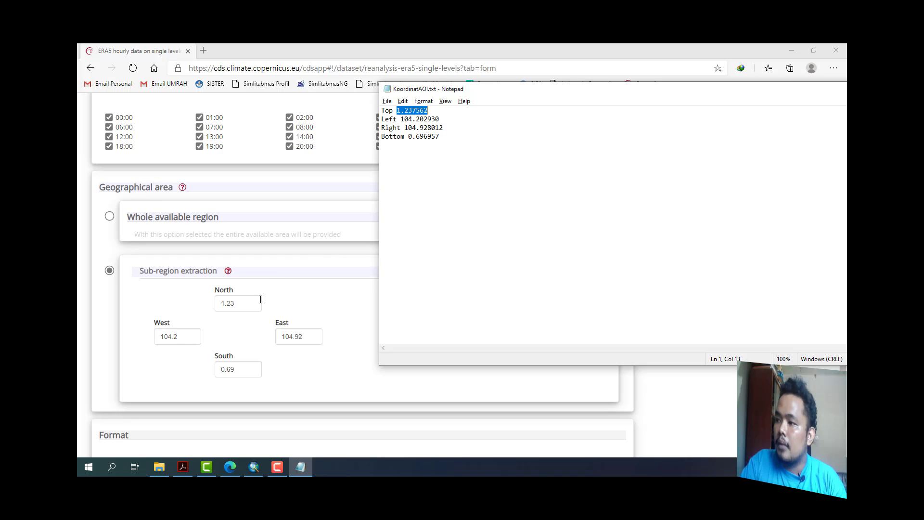
{"action": "left_click_drag", "start_coordinate": [259, 300], "coordinate": [193, 312]}
{"action": "key", "text": "ctrl+v"}
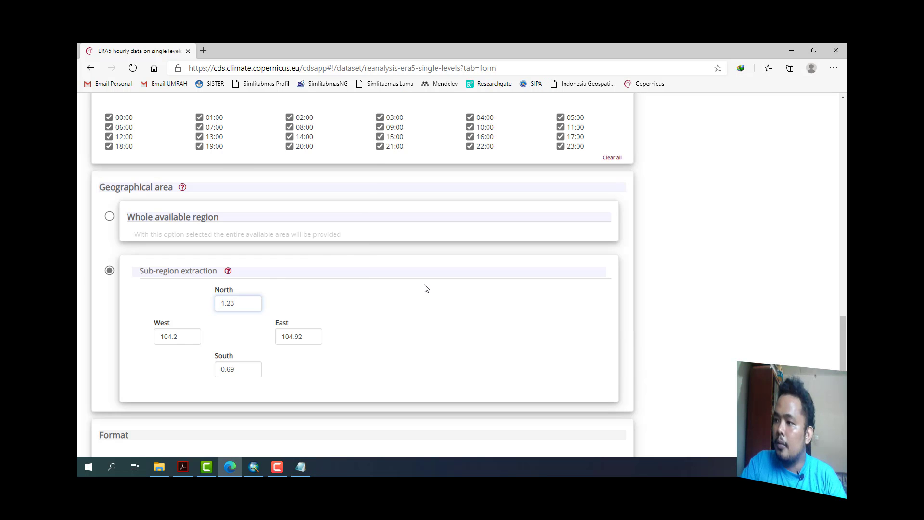
Highlight the Left coordinate in KoordinatAOI.txt in Notepad, and set the sub-region's West limit to 104.20 in the download form.
{"action": "left_click", "coordinate": [303, 472]}
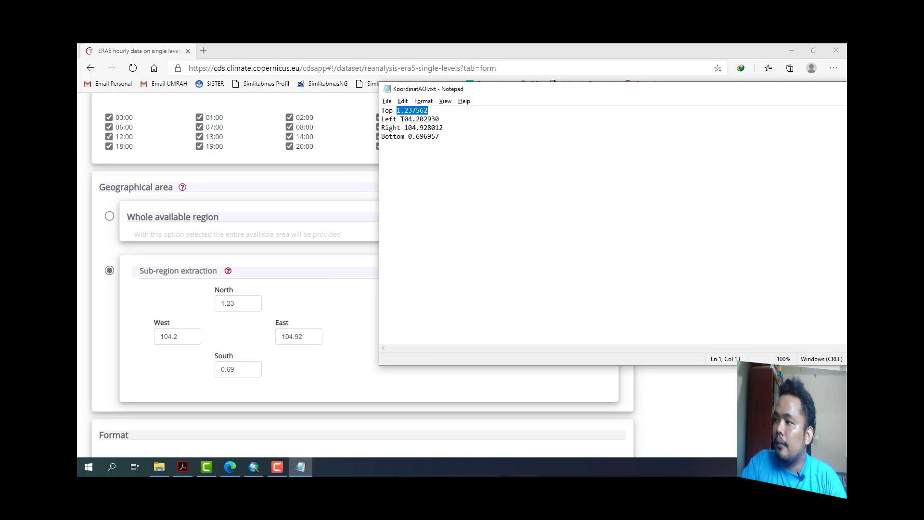
{"action": "left_click_drag", "start_coordinate": [401, 119], "coordinate": [438, 117]}
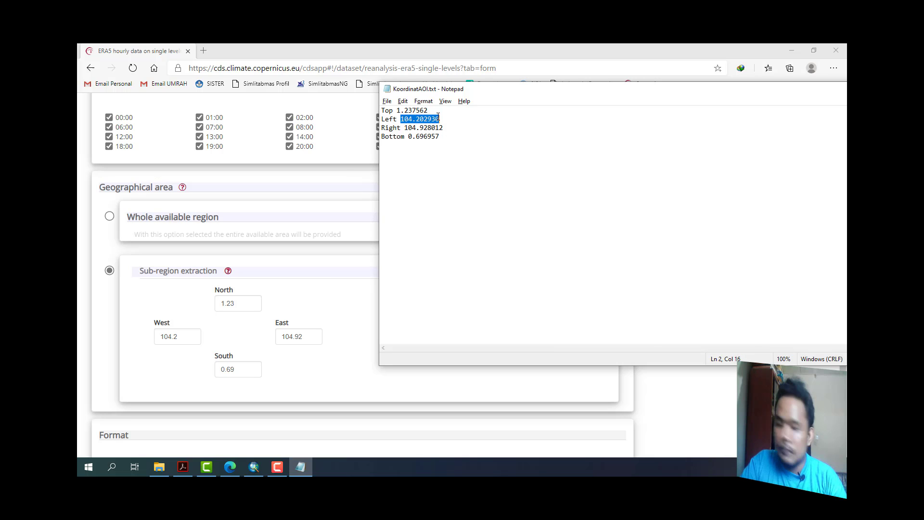
{"action": "left_click", "coordinate": [198, 336]}
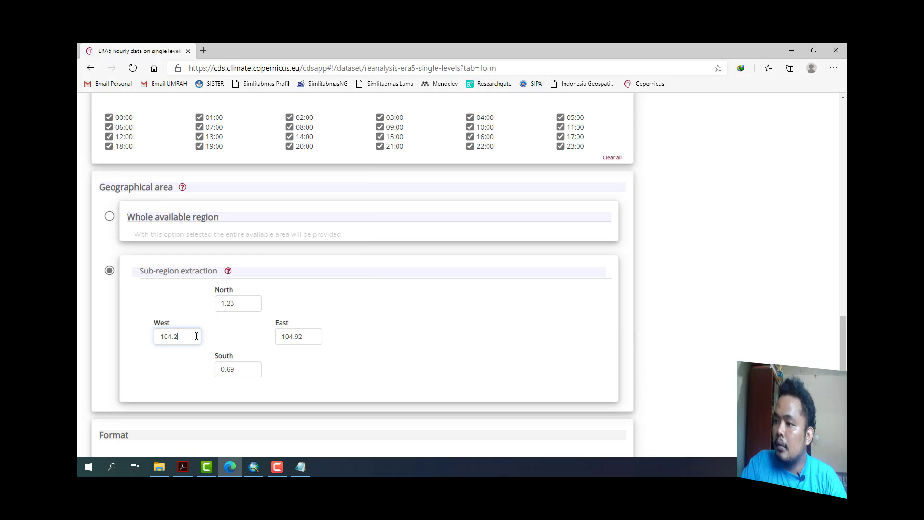
{"action": "left_click_drag", "start_coordinate": [199, 336], "coordinate": [159, 332]}
{"action": "type", "text": "104.20"}
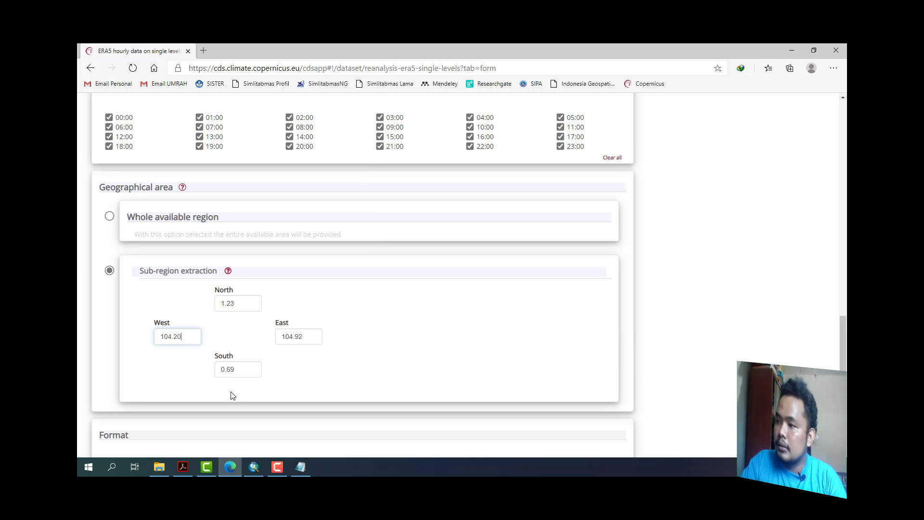
Highlight the Right coordinate in KoordinatAOI.txt in Notepad, and enter 104.92 as the sub-region's East limit in the download form.
{"action": "left_click", "coordinate": [300, 465]}
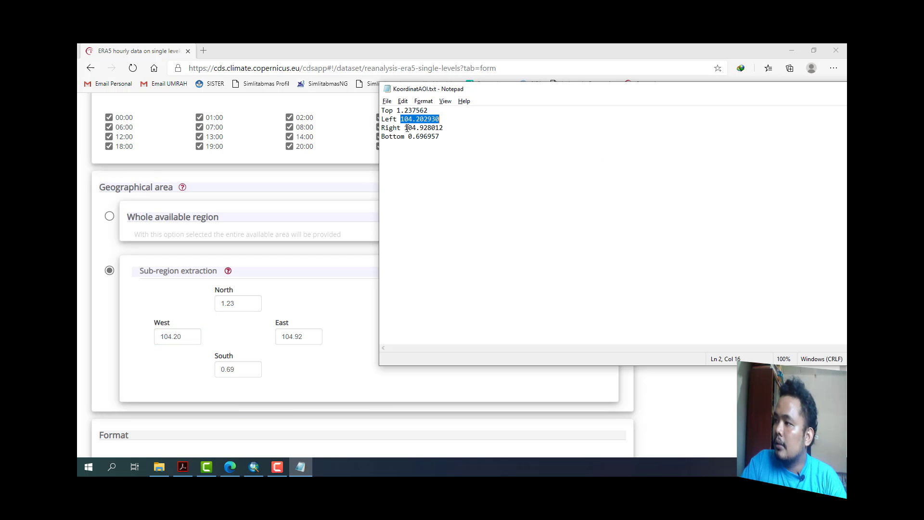
{"action": "left_click_drag", "start_coordinate": [405, 128], "coordinate": [444, 127]}
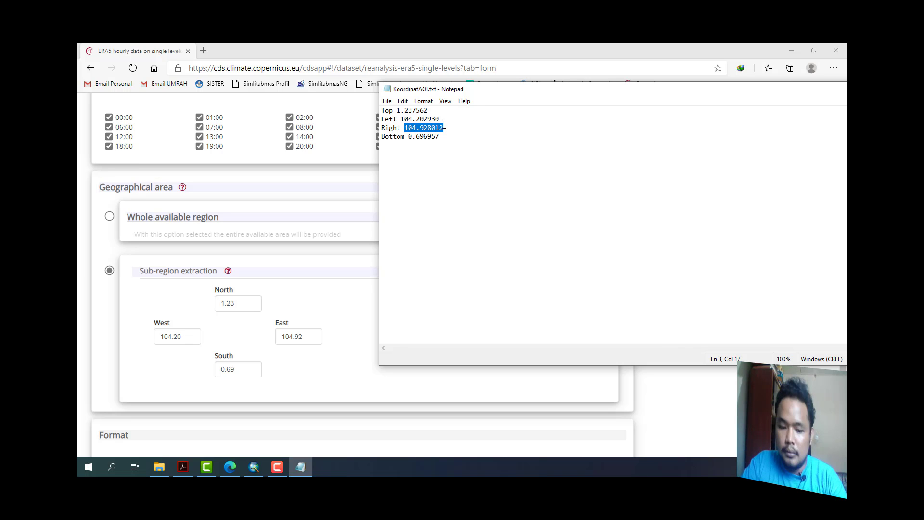
{"action": "left_click", "coordinate": [318, 336]}
{"action": "left_click_drag", "start_coordinate": [317, 336], "coordinate": [264, 340]}
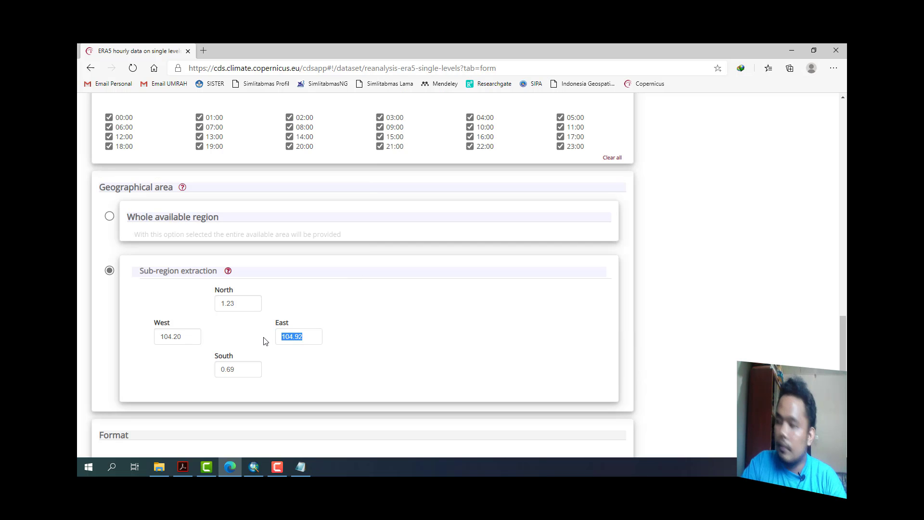
{"action": "type", "text": "104.92"}
Highlight the Bottom coordinate in KoordinatAOI.txt and check it against the sub-region's South limit in the download form.
{"action": "left_click", "coordinate": [299, 466]}
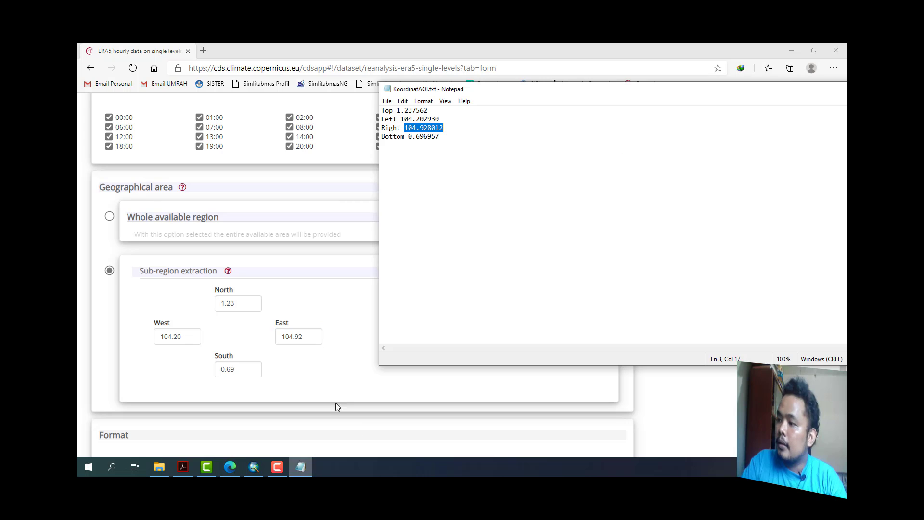
{"action": "left_click_drag", "start_coordinate": [409, 136], "coordinate": [443, 135]}
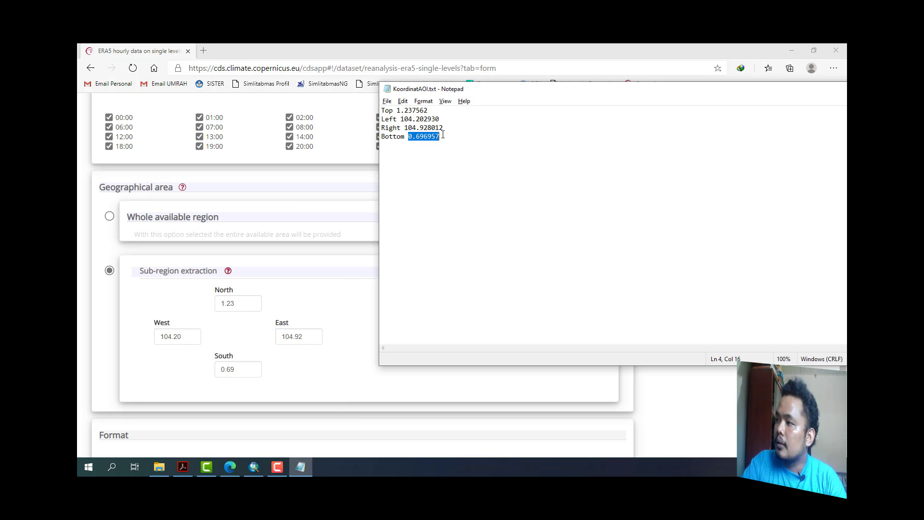
{"action": "double_click", "coordinate": [249, 369]}
{"action": "left_click", "coordinate": [253, 368]}
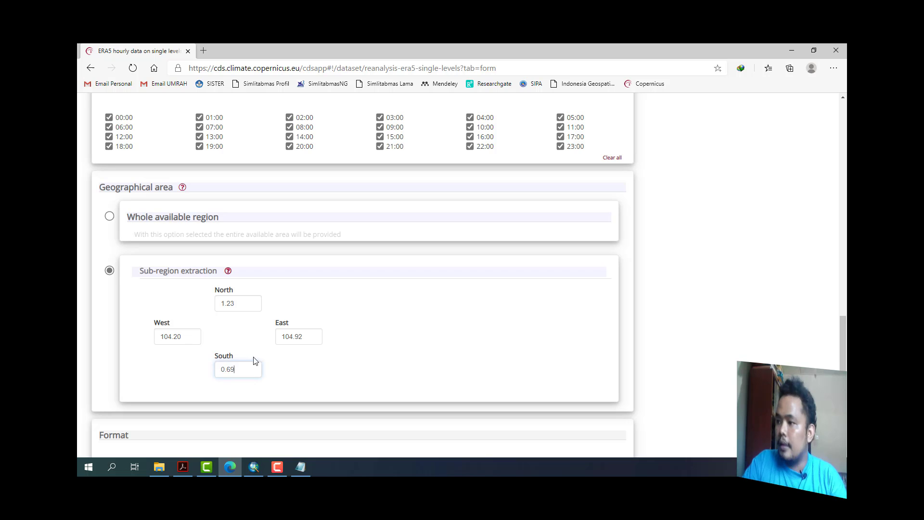
{"action": "left_click", "coordinate": [469, 307]}
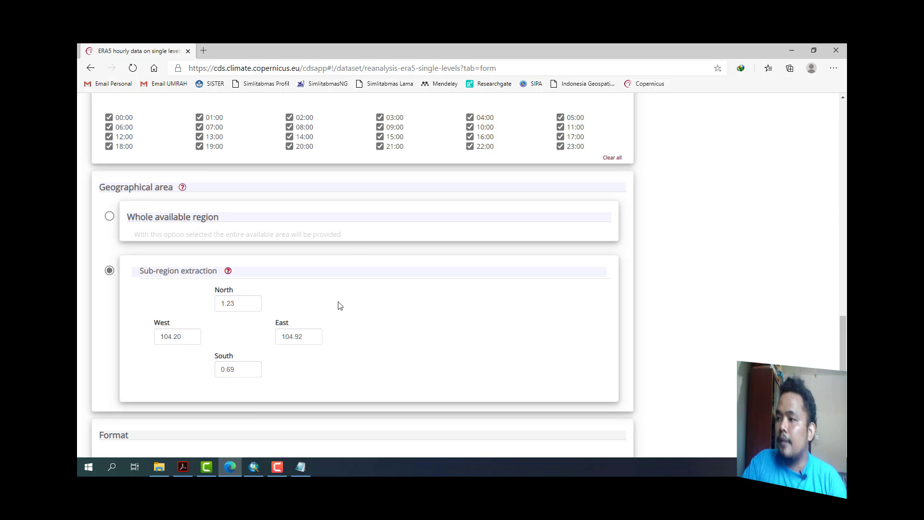
{"action": "scroll", "coordinate": [332, 287], "scroll_direction": "down", "scroll_amount": 2}
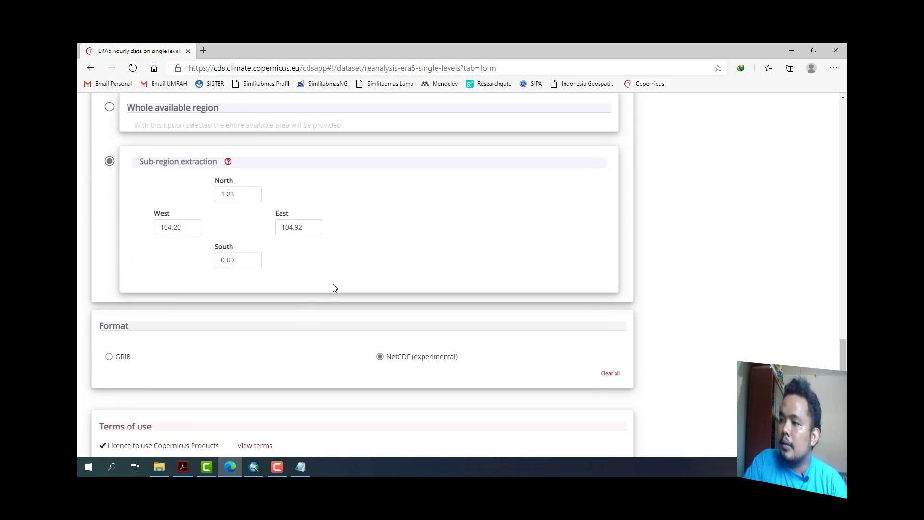
Bring KoordinatAOI.txt up beside the download form and compare its four coordinates with the sub-region limits.
{"action": "left_click", "coordinate": [299, 468]}
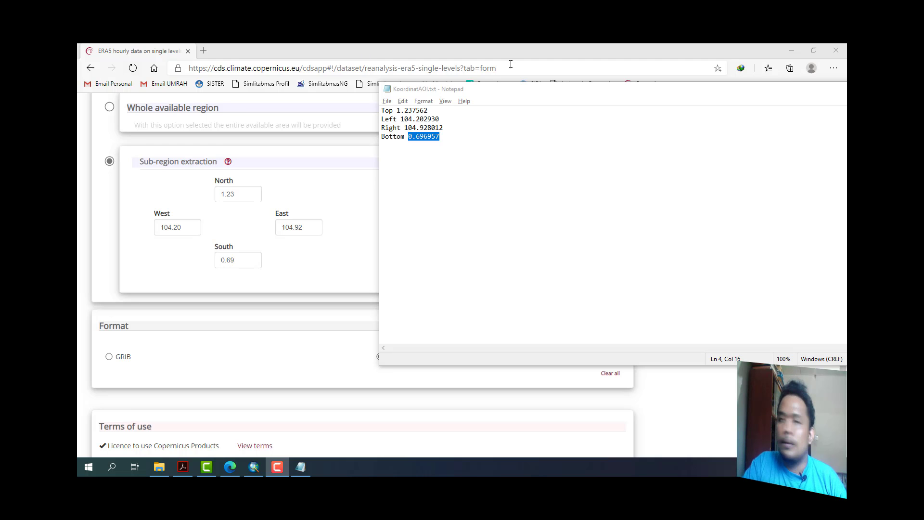
{"action": "left_click_drag", "start_coordinate": [513, 89], "coordinate": [349, 82]}
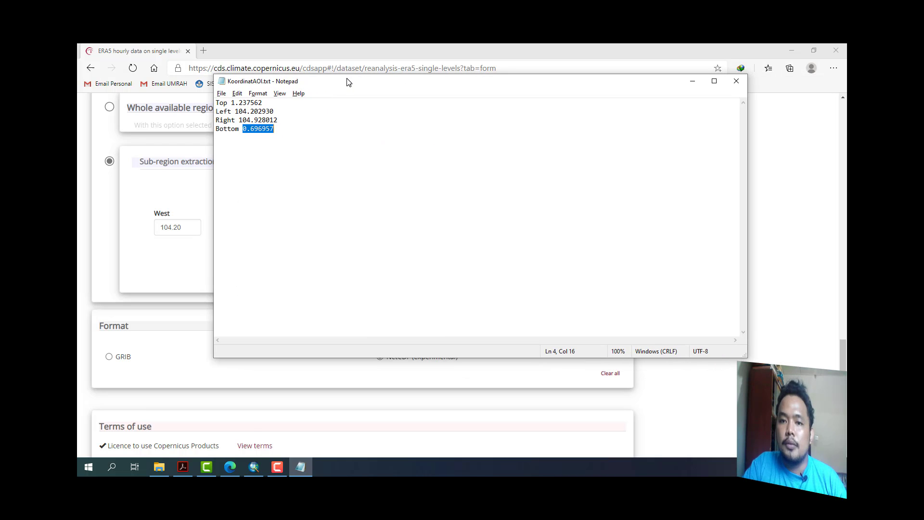
{"action": "left_click_drag", "start_coordinate": [263, 102], "coordinate": [240, 102]}
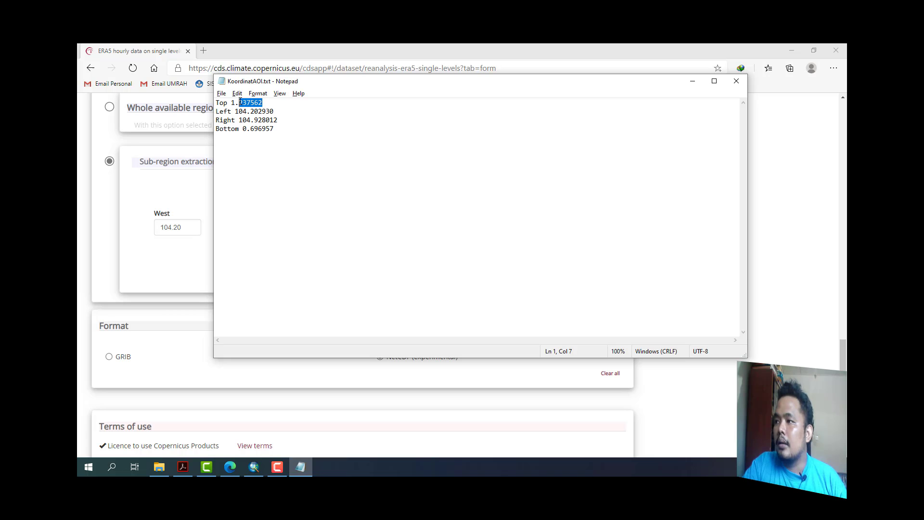
{"action": "left_click", "coordinate": [399, 142]}
{"action": "left_click_drag", "start_coordinate": [414, 82], "coordinate": [515, 120]}
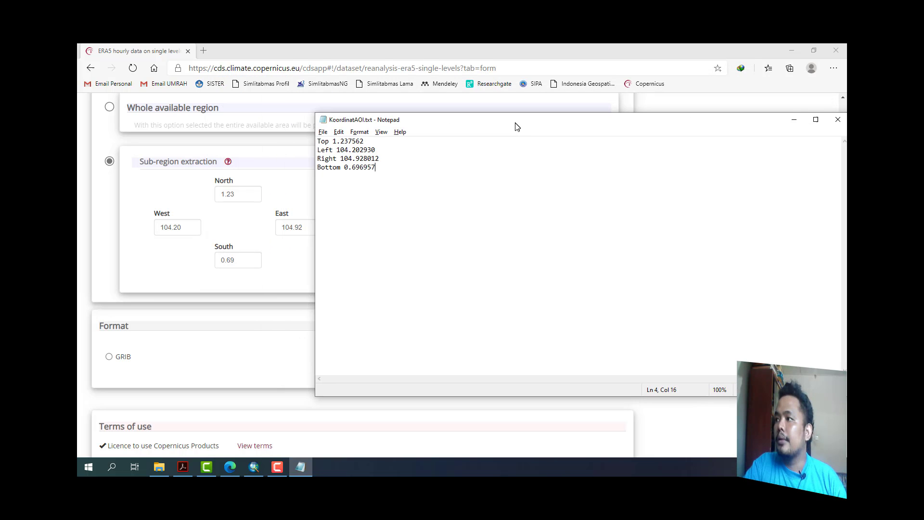
{"action": "left_click", "coordinate": [362, 47]}
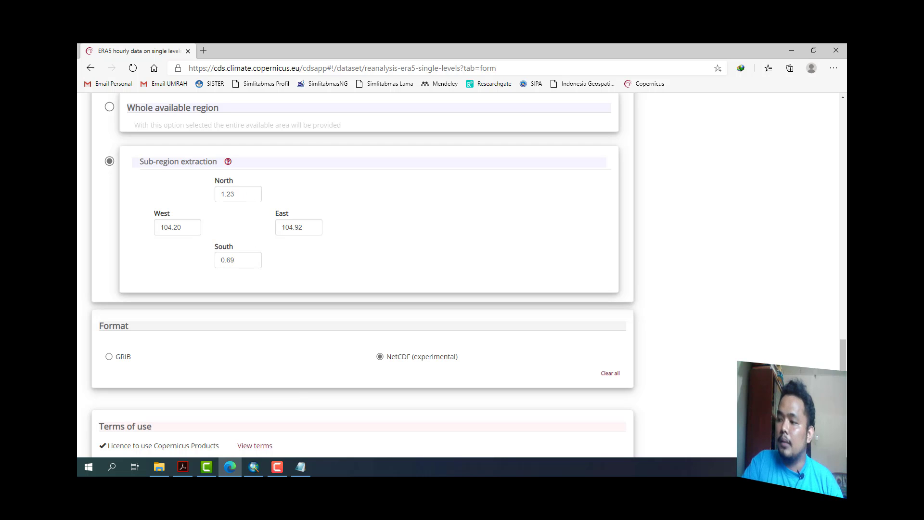
{"action": "left_click", "coordinate": [300, 467]}
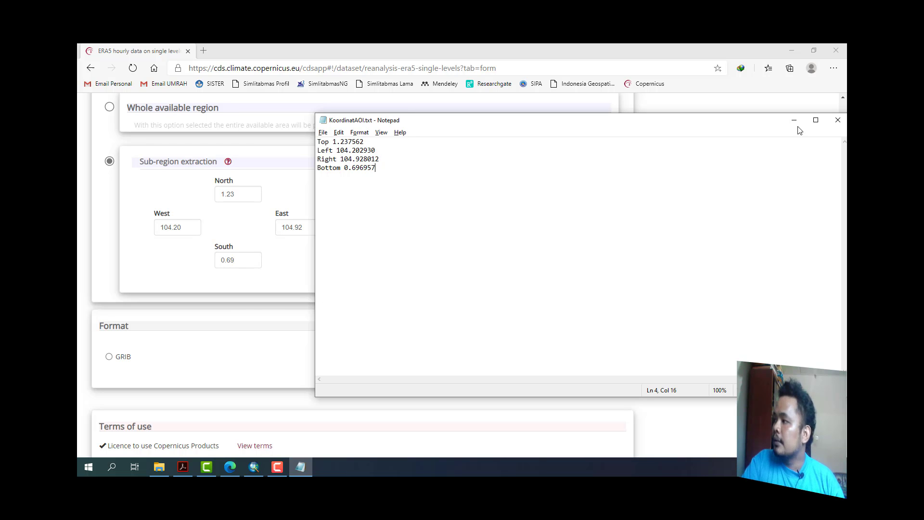
{"action": "left_click", "coordinate": [422, 45]}
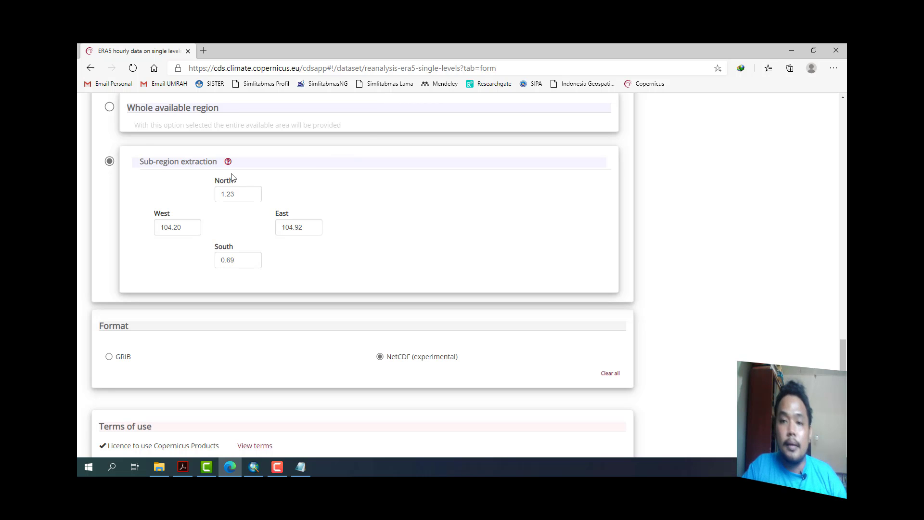
Choose NetCDF (experimental) as the download format.
{"action": "scroll", "coordinate": [218, 194], "scroll_direction": "down", "scroll_amount": 2}
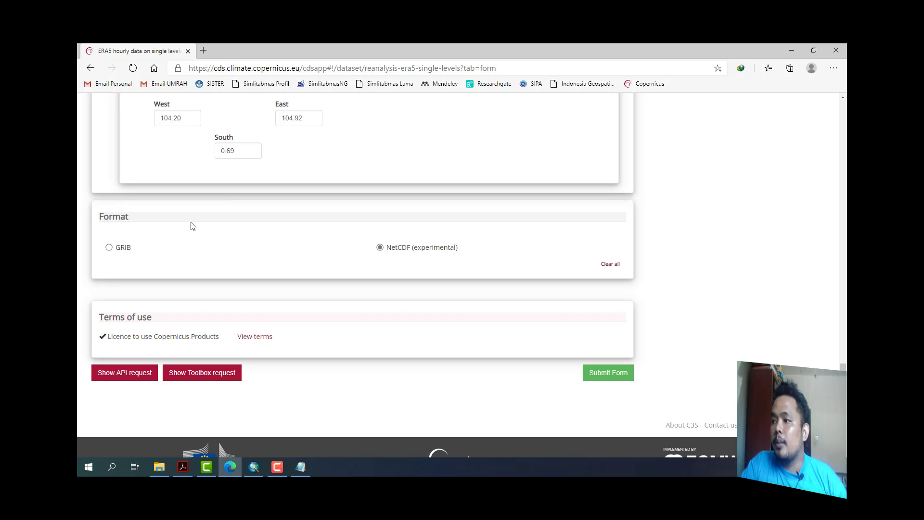
{"action": "left_click", "coordinate": [109, 247]}
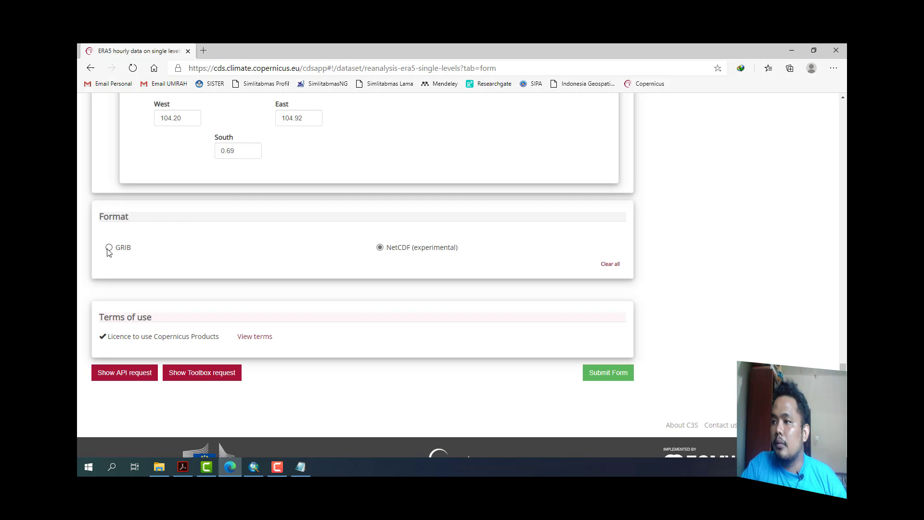
{"action": "left_click", "coordinate": [407, 249]}
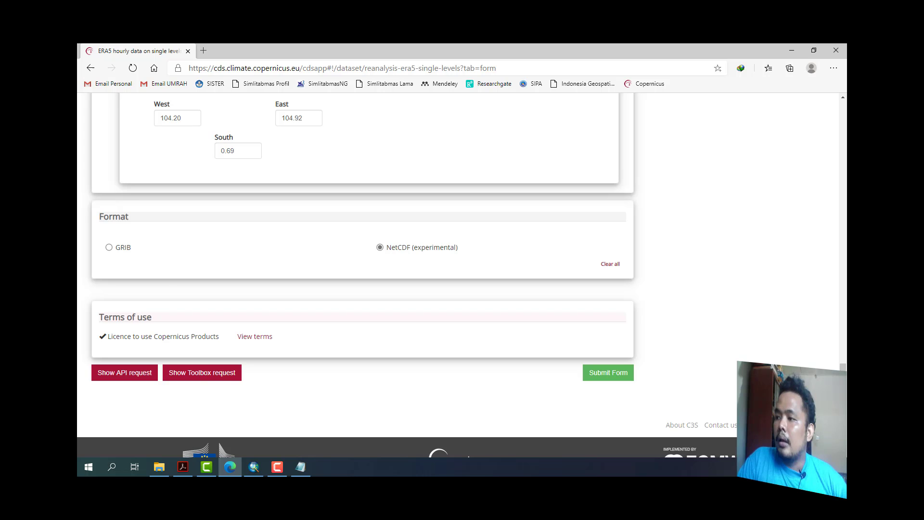
Review the time, geographical area and format selections, and submit the ERA5 download request.
{"action": "scroll", "coordinate": [172, 282], "scroll_direction": "down", "scroll_amount": 1}
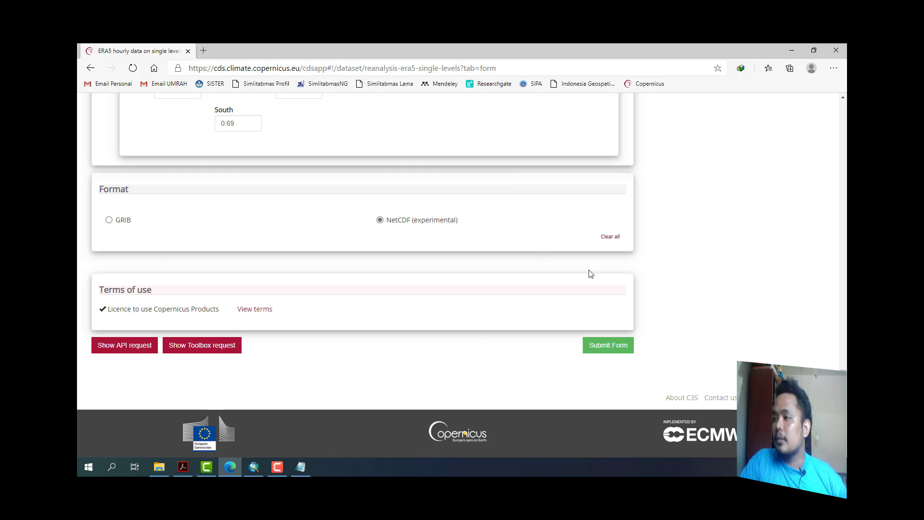
{"action": "scroll", "coordinate": [310, 229], "scroll_direction": "up", "scroll_amount": 9}
{"action": "scroll", "coordinate": [313, 227], "scroll_direction": "down", "scroll_amount": 4}
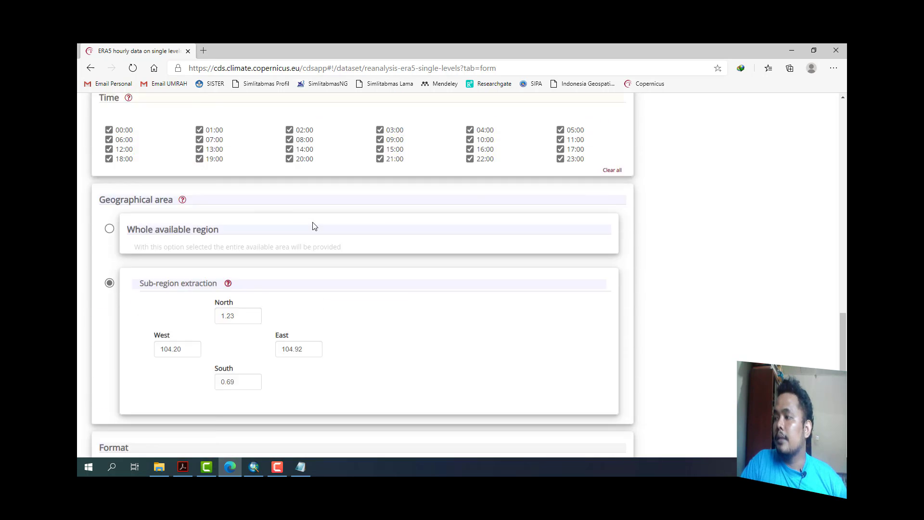
{"action": "scroll", "coordinate": [312, 226], "scroll_direction": "up", "scroll_amount": 3}
{"action": "scroll", "coordinate": [313, 223], "scroll_direction": "down", "scroll_amount": 8}
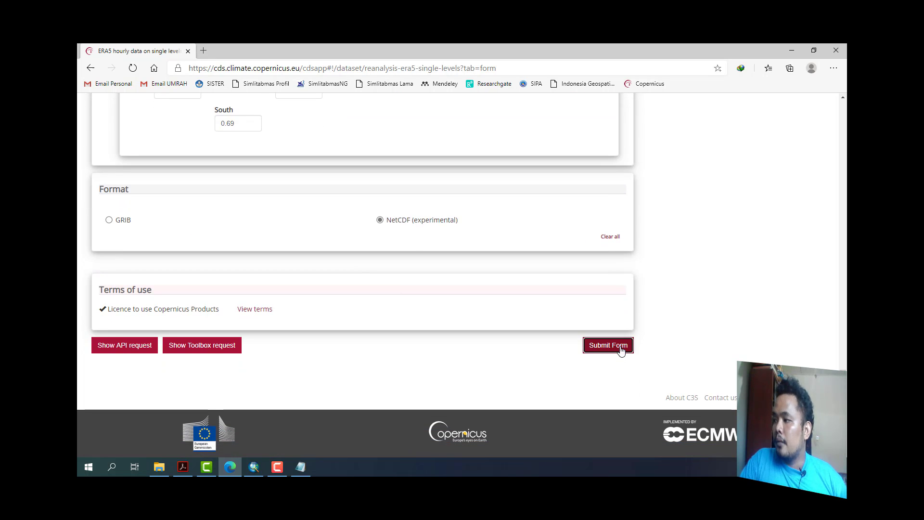
{"action": "left_click", "coordinate": [621, 349]}
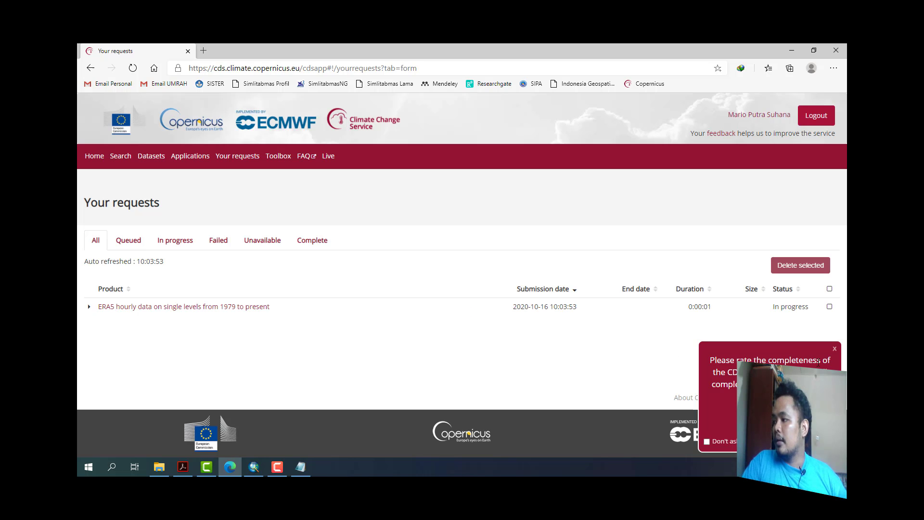
Dismiss the rating pop-up and examine the submitted ERA5 request's details, collapsing them again.
{"action": "left_click", "coordinate": [835, 349]}
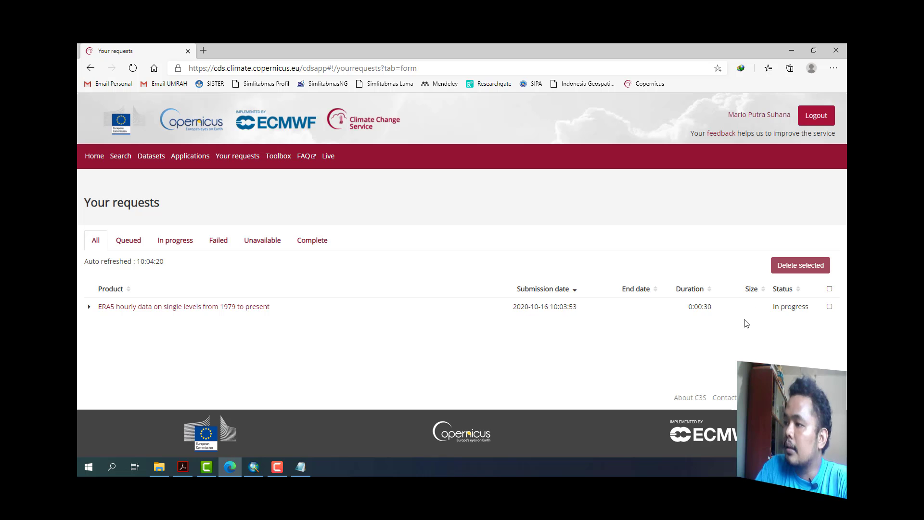
{"action": "left_click", "coordinate": [89, 309]}
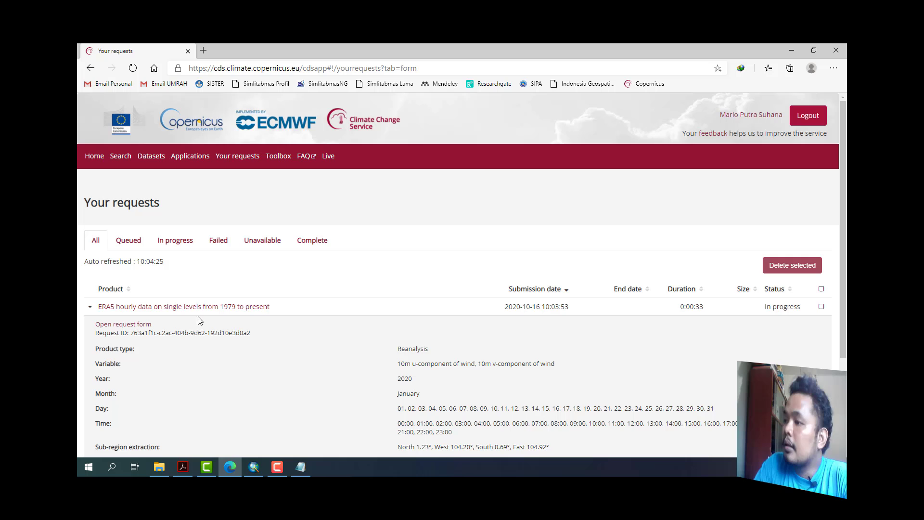
{"action": "left_click", "coordinate": [90, 311]}
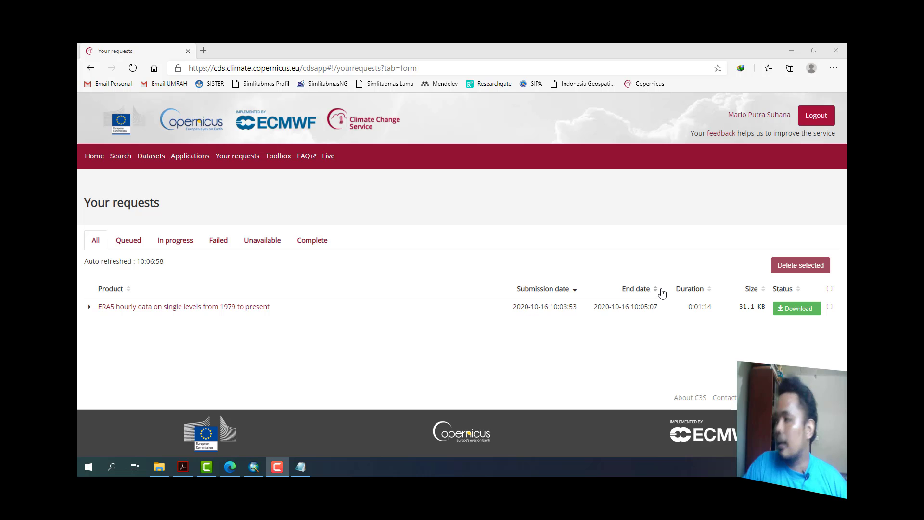
Download the completed ERA5 request with a chosen save location, browsing drive D: to KLIMATOLOGI > MODUL PRAKTIKUM > DATA PRAKTIKUM.
{"action": "left_click", "coordinate": [785, 314]}
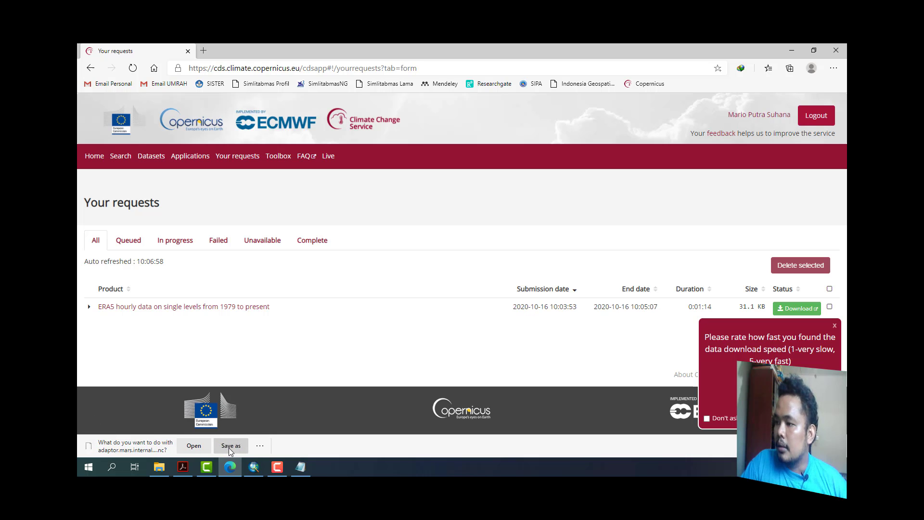
{"action": "left_click", "coordinate": [230, 446]}
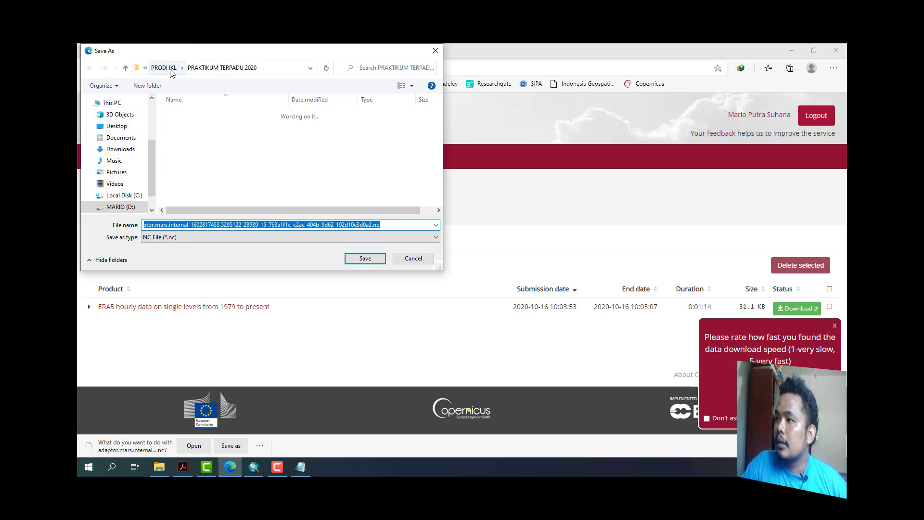
{"action": "left_click", "coordinate": [124, 207]}
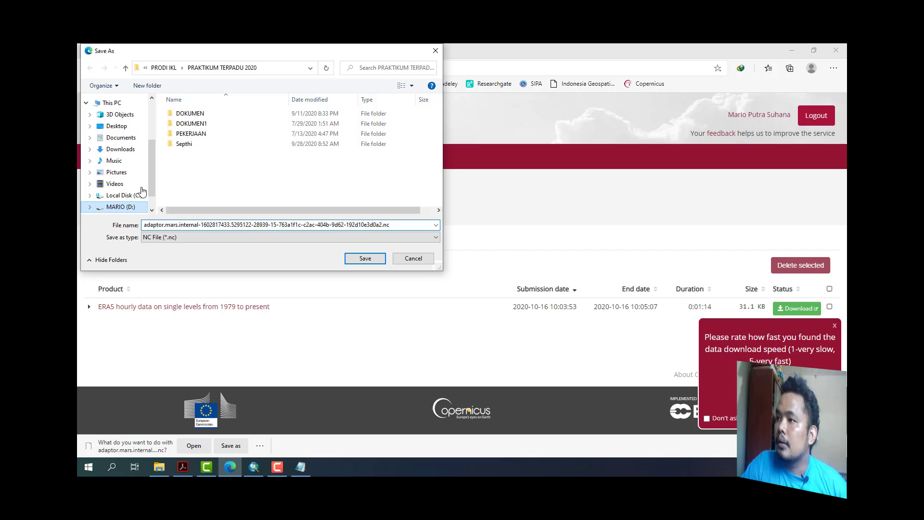
{"action": "double_click", "coordinate": [188, 114]}
{"action": "double_click", "coordinate": [188, 124]}
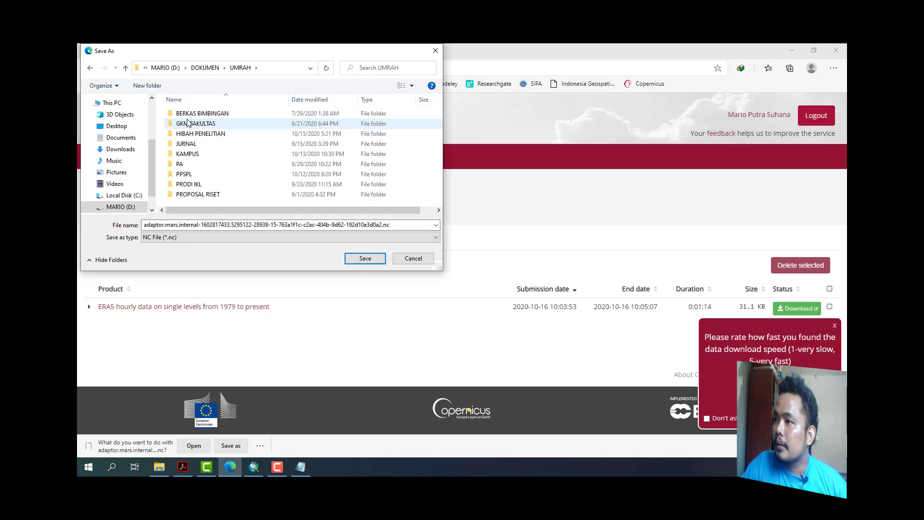
{"action": "double_click", "coordinate": [192, 153]}
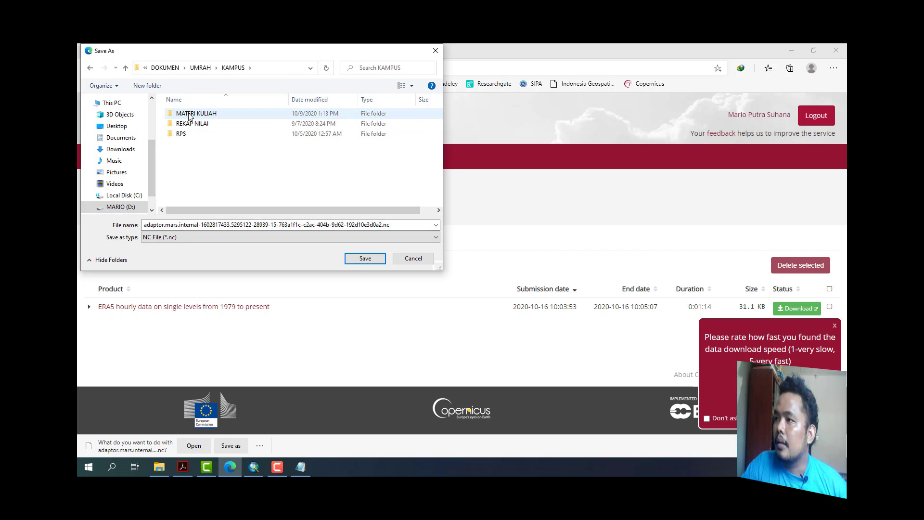
{"action": "double_click", "coordinate": [188, 113]}
{"action": "double_click", "coordinate": [188, 123]}
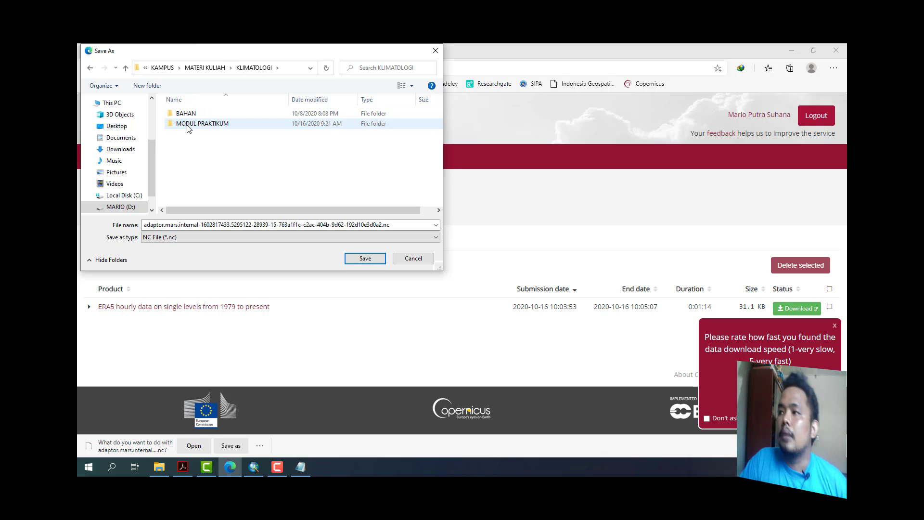
{"action": "double_click", "coordinate": [189, 124]}
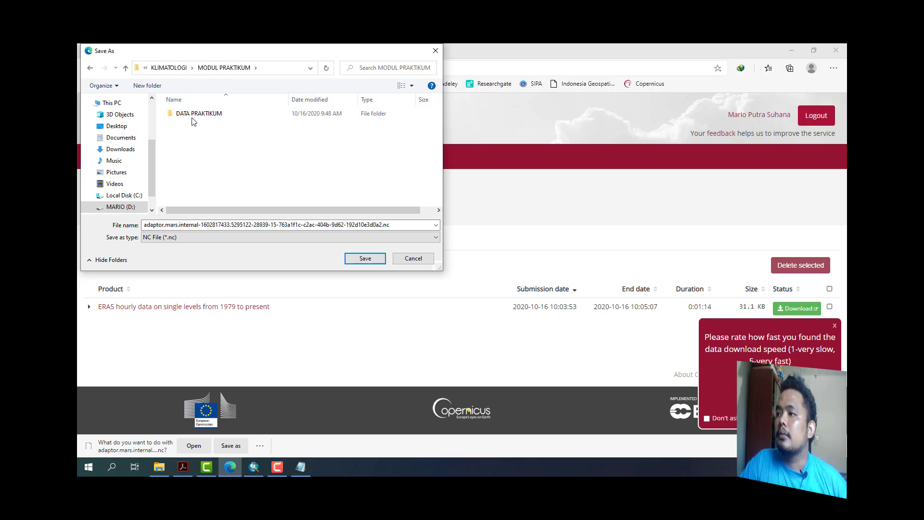
{"action": "double_click", "coordinate": [192, 119]}
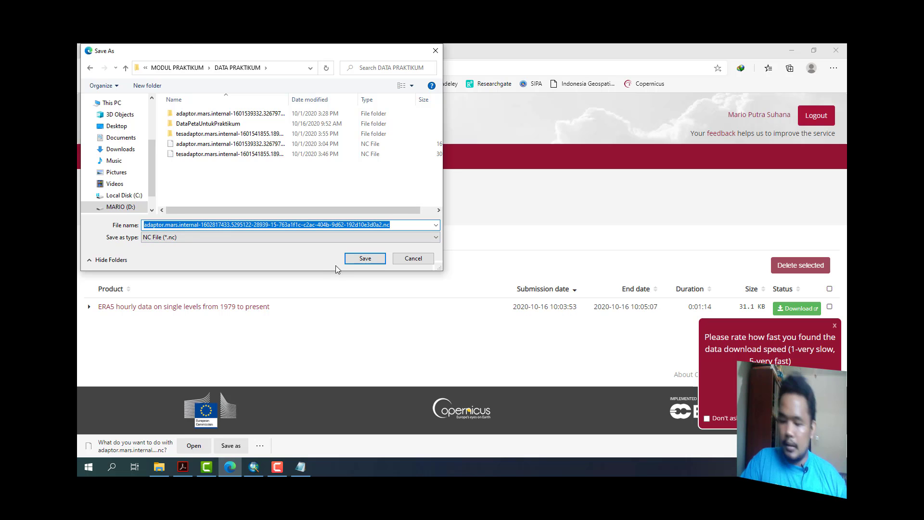
Replace the suggested file name with DataAnginJanuari, keeping the .nc extension, and save the download.
{"action": "key", "text": "Home"}
{"action": "key", "text": "shift+Right"}
{"action": "key", "text": "shift+Right"}
{"action": "key", "text": "shift+Right"}
{"action": "key", "text": "shift+Right"}
{"action": "key", "text": "shift+Right"}
{"action": "key", "text": "shift+Right"}
{"action": "key", "text": "shift+Right"}
{"action": "key", "text": "shift+Right"}
{"action": "key", "text": "shift+Right"}
{"action": "key", "text": "shift+Right"}
{"action": "key", "text": "shift+Right"}
{"action": "key", "text": "shift+Right"}
{"action": "key", "text": "shift+Right"}
{"action": "key", "text": "shift+Right"}
{"action": "key", "text": "shift+Right"}
{"action": "key", "text": "shift+Right"}
{"action": "key", "text": "shift+Right"}
{"action": "key", "text": "shift+Right"}
{"action": "key", "text": "shift+Right"}
{"action": "key", "text": "shift+Right"}
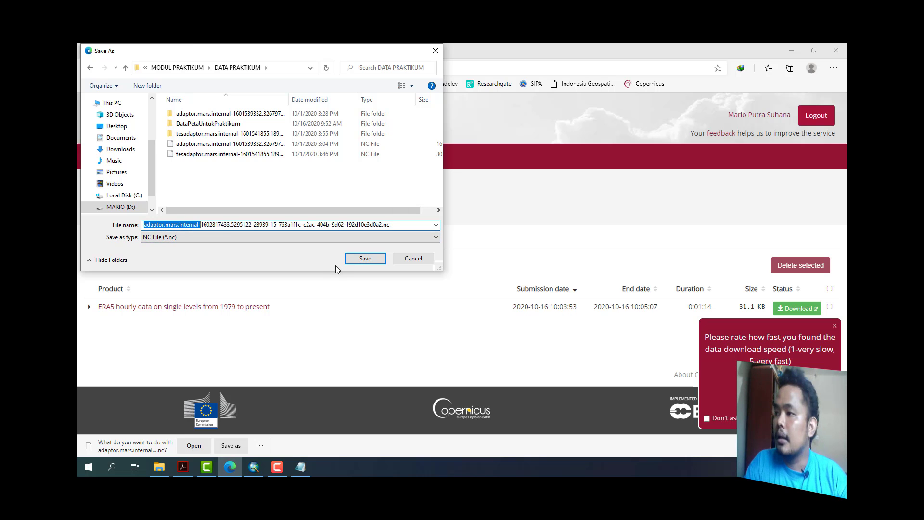
{"action": "key", "text": "shift+Right"}
{"action": "key", "text": "shift+Right"}
{"action": "key", "text": "shift+Right"}
{"action": "key", "text": "shift+Right"}
{"action": "key", "text": "shift+Right"}
{"action": "key", "text": "shift+Right"}
{"action": "key", "text": "shift+Right"}
{"action": "key", "text": "shift+Right"}
{"action": "key", "text": "shift+Right"}
{"action": "key", "text": "shift+Right"}
{"action": "key", "text": "shift+Right"}
{"action": "key", "text": "shift+Right"}
{"action": "key", "text": "shift+Right"}
{"action": "key", "text": "shift+Right"}
{"action": "key", "text": "shift+Right"}
{"action": "key", "text": "shift+Right"}
{"action": "key", "text": "shift+Right"}
{"action": "key", "text": "shift+Right"}
{"action": "key", "text": "shift+Right"}
{"action": "key", "text": "shift+Right"}
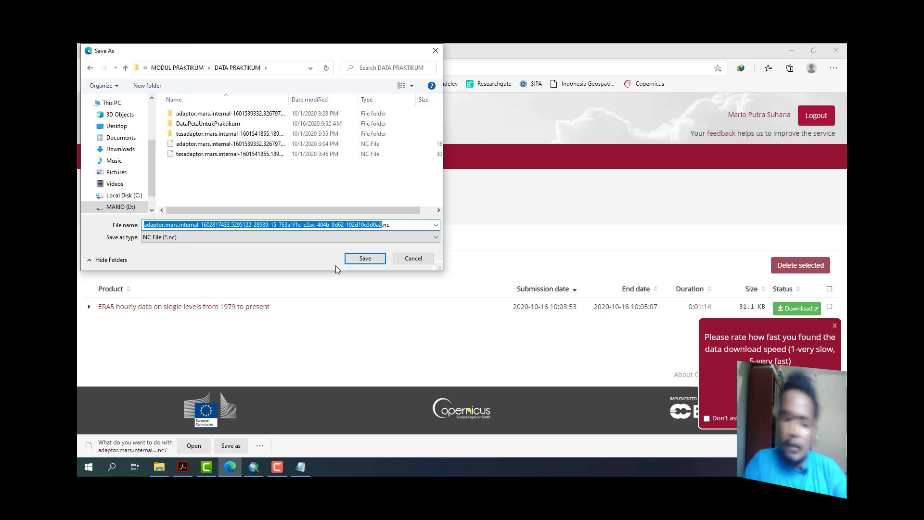
{"action": "type", "text": "Data"}
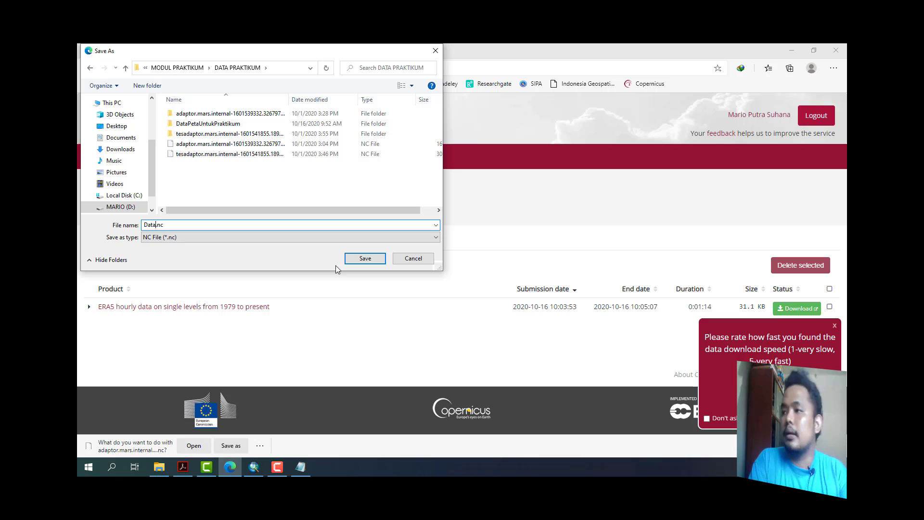
{"action": "type", "text": "Angin"}
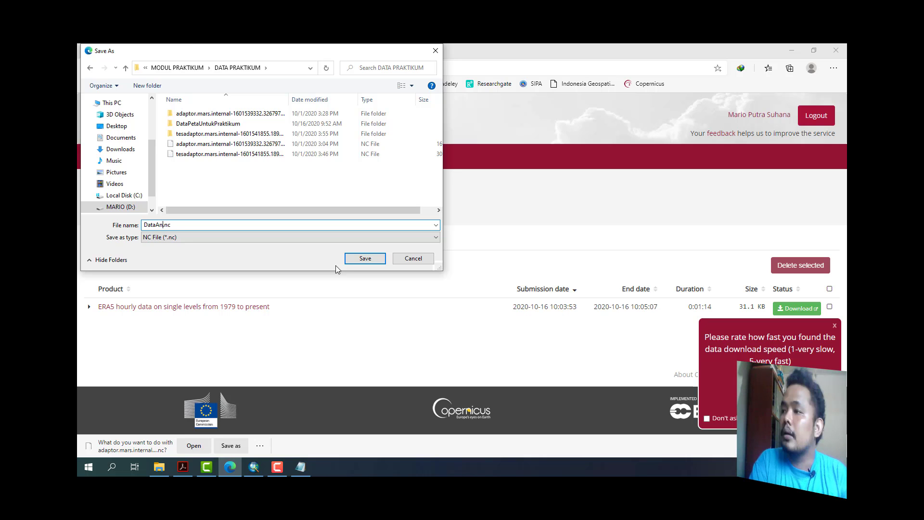
{"action": "type", "text": "Januari"}
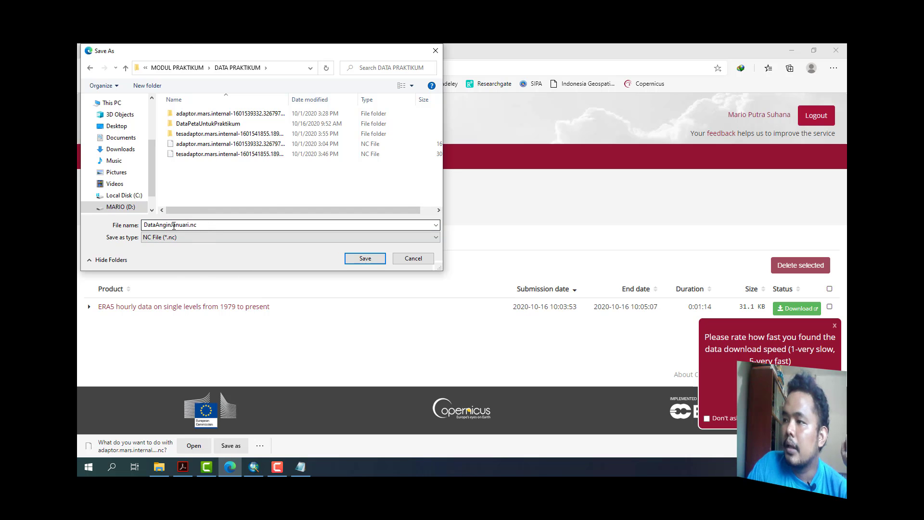
{"action": "left_click", "coordinate": [372, 261]}
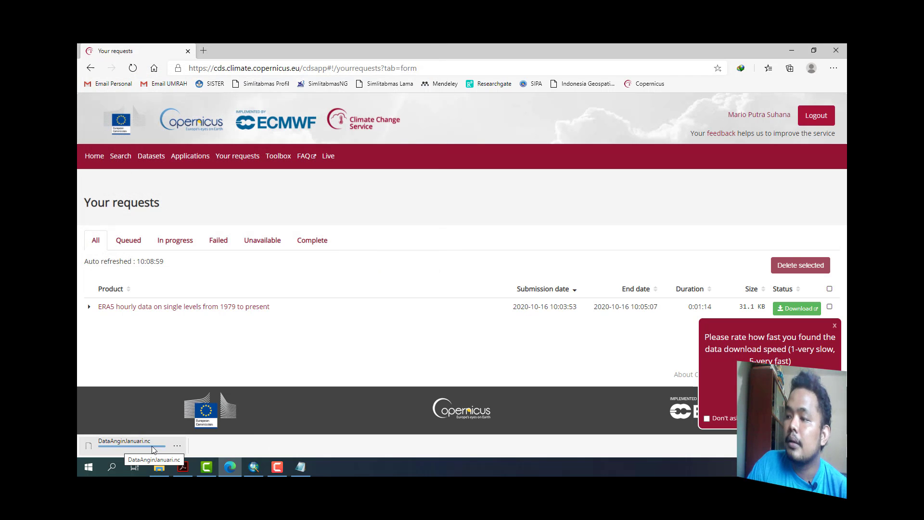
Switch to File Explorer, go up to the DATA PRAKTIKUM folder and select DataAnginJanuari.nc.
{"action": "left_click", "coordinate": [159, 467]}
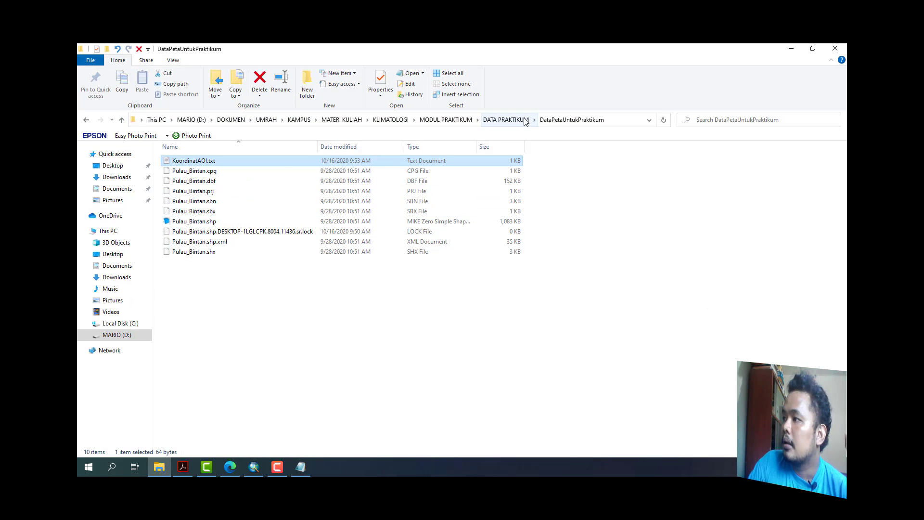
{"action": "left_click", "coordinate": [506, 120]}
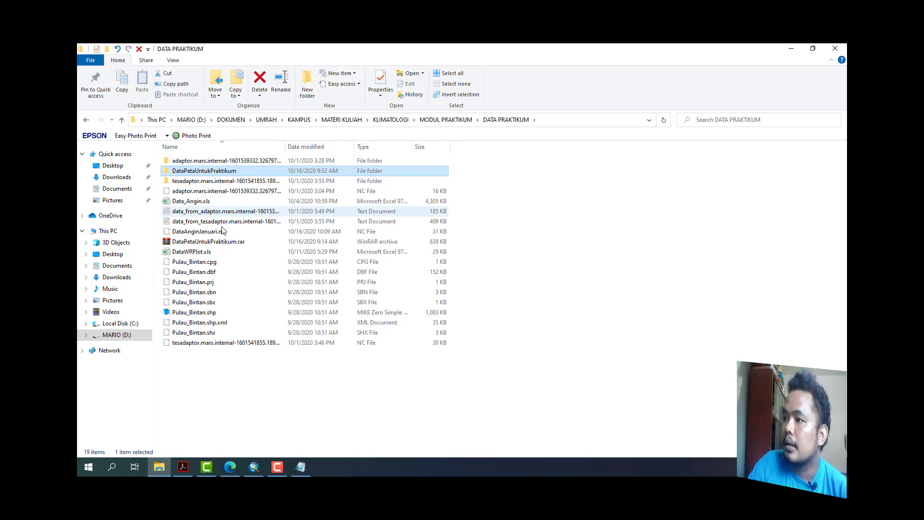
{"action": "left_click", "coordinate": [204, 231]}
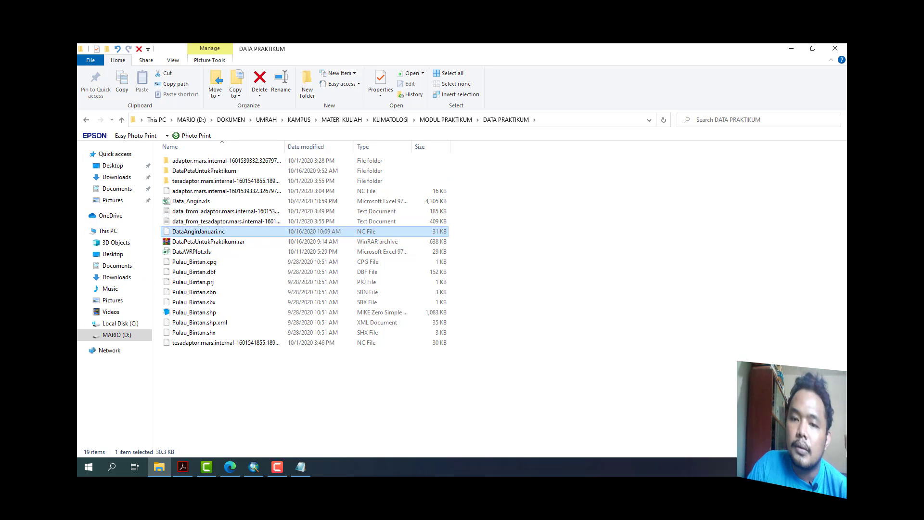